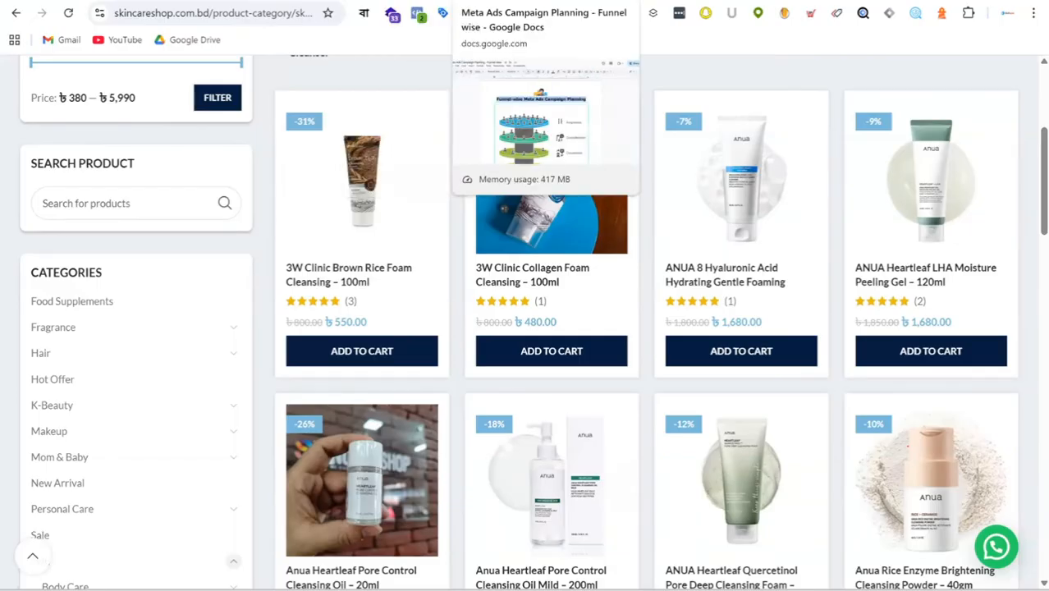
Step: Open the 3W Clinic Brown Rice Foam Cleansing – 100ml product page and copy its title into the ChatGPT prompt after "Product Name:"
left_click(378, 277)
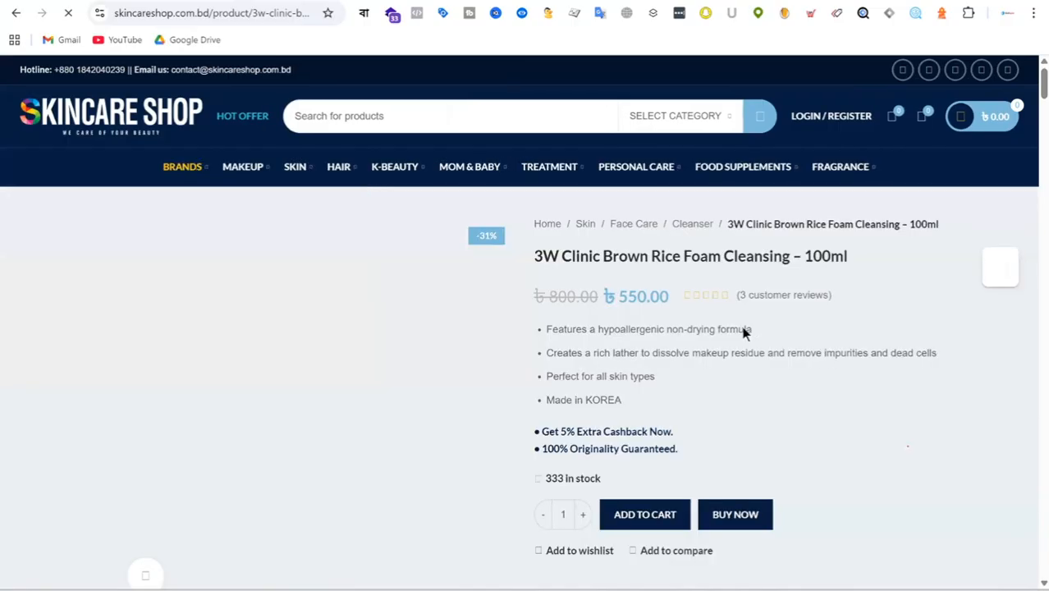
left_click_drag(534, 256, 853, 257)
key("ctrl+c")
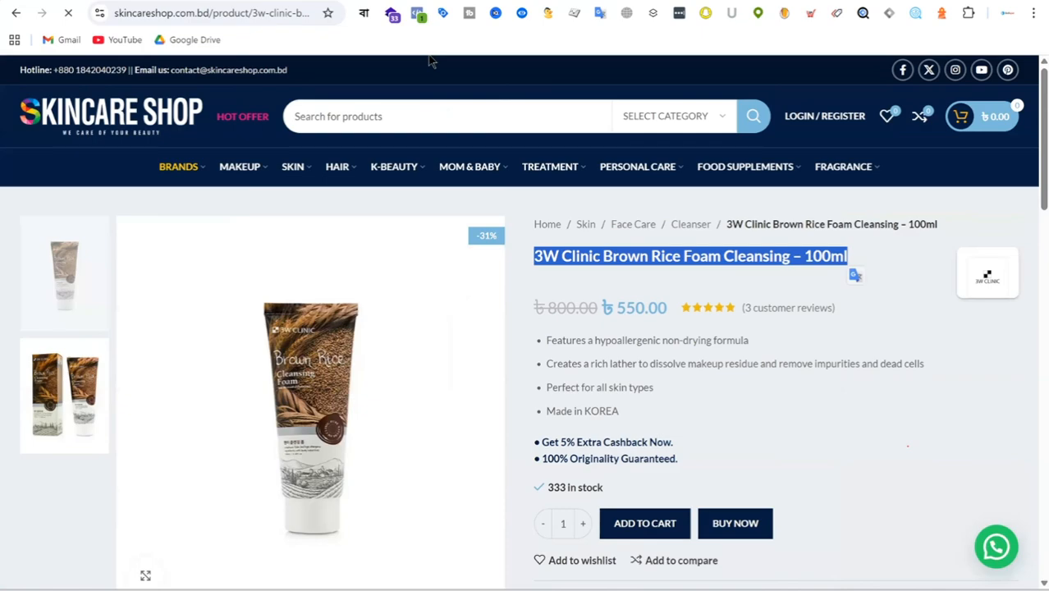
key("alt+Tab")
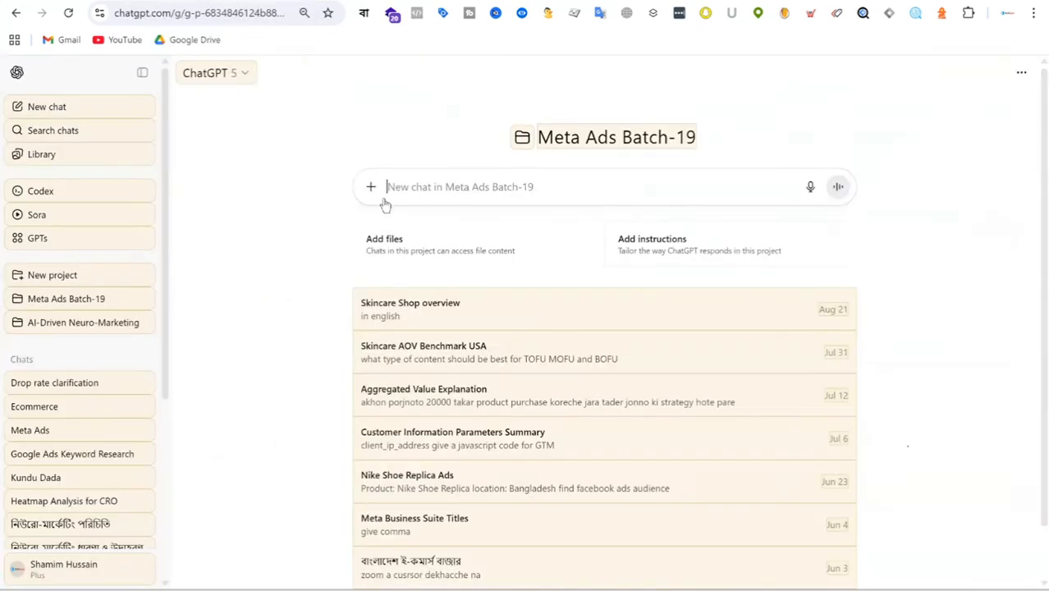
type("Prod")
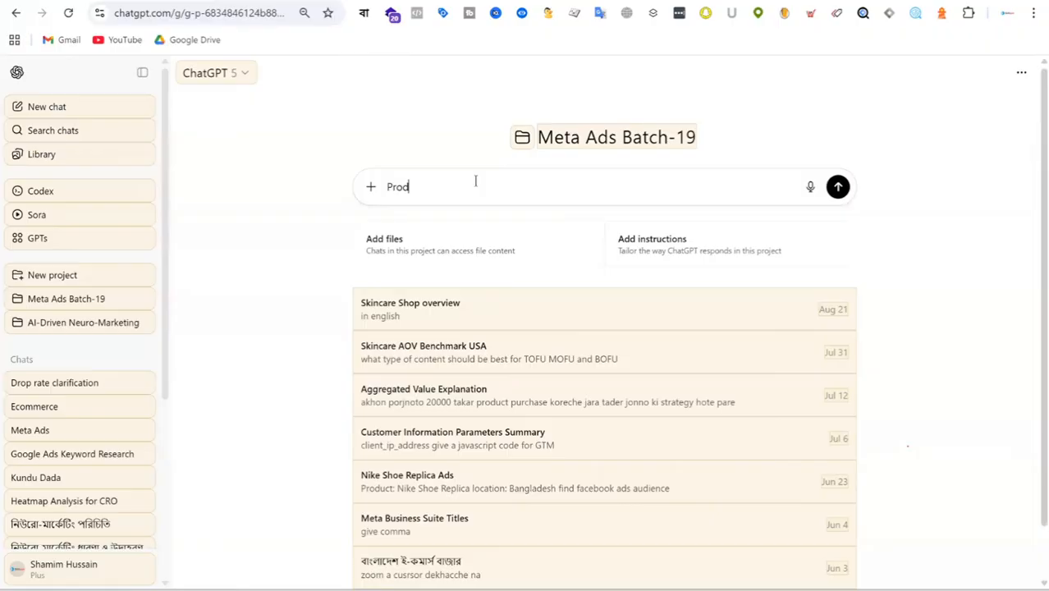
key("BackSpace")
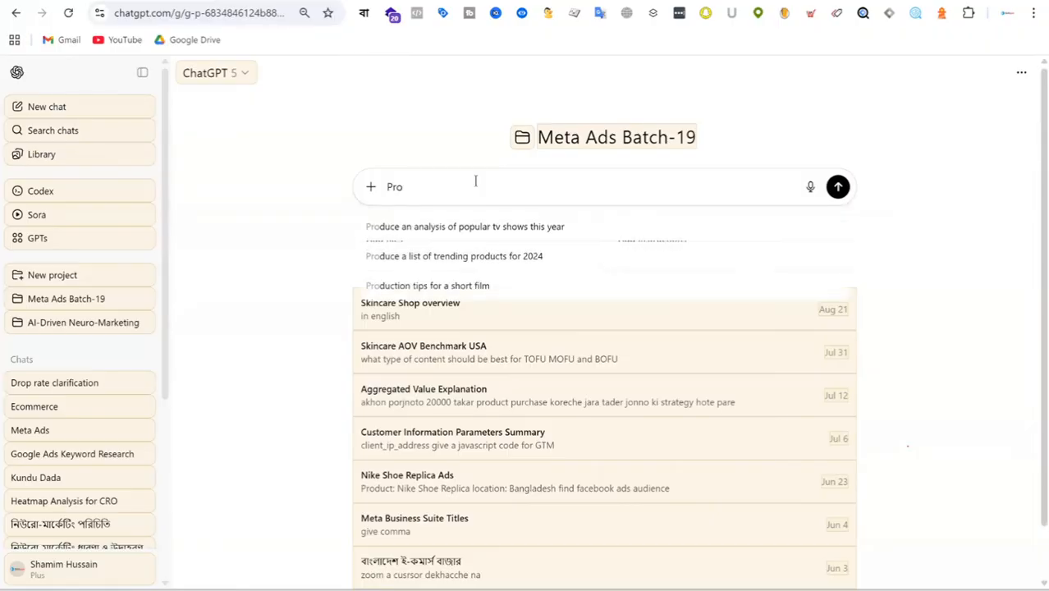
type("duct:")
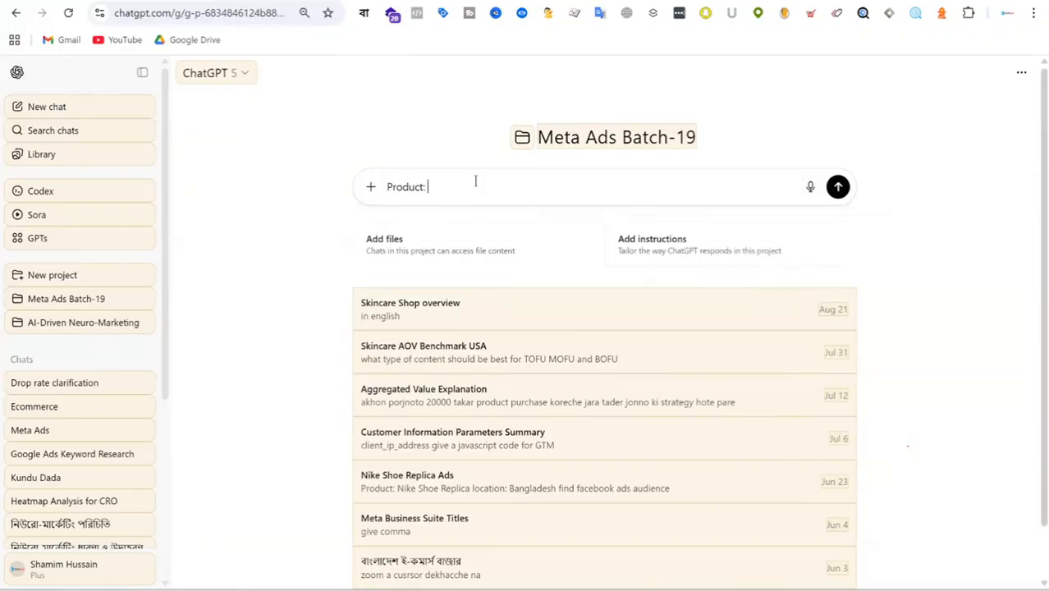
key("BackSpace")
type("Name:")
key("ctrl+v")
key("shift+Return")
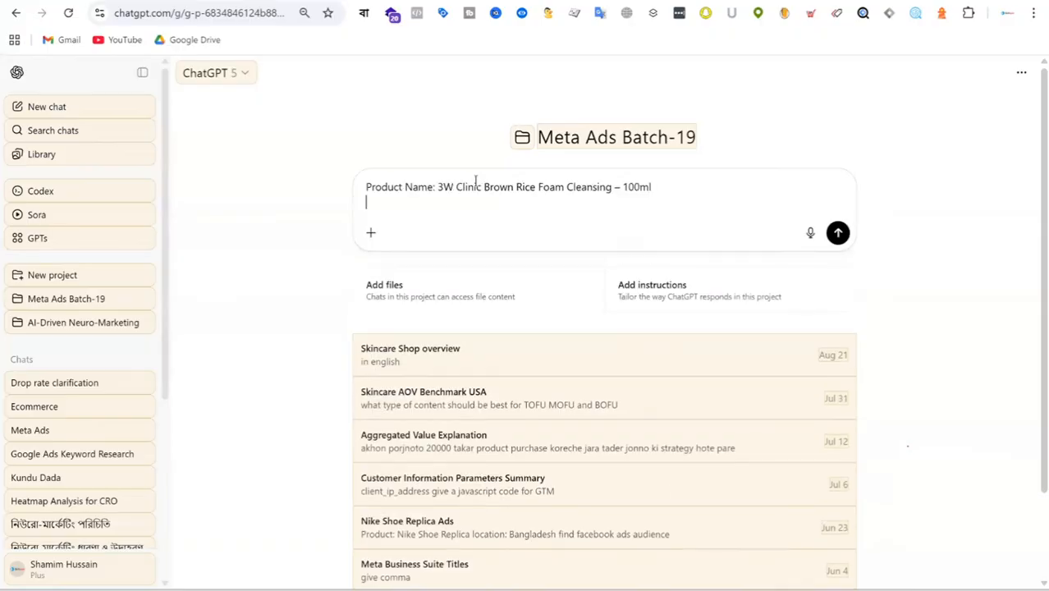
Step: Add a "Product URL:" line to the prompt containing the address copied from the product page
type("Product URL:")
key("ctrl+Tab")
left_click(154, 13)
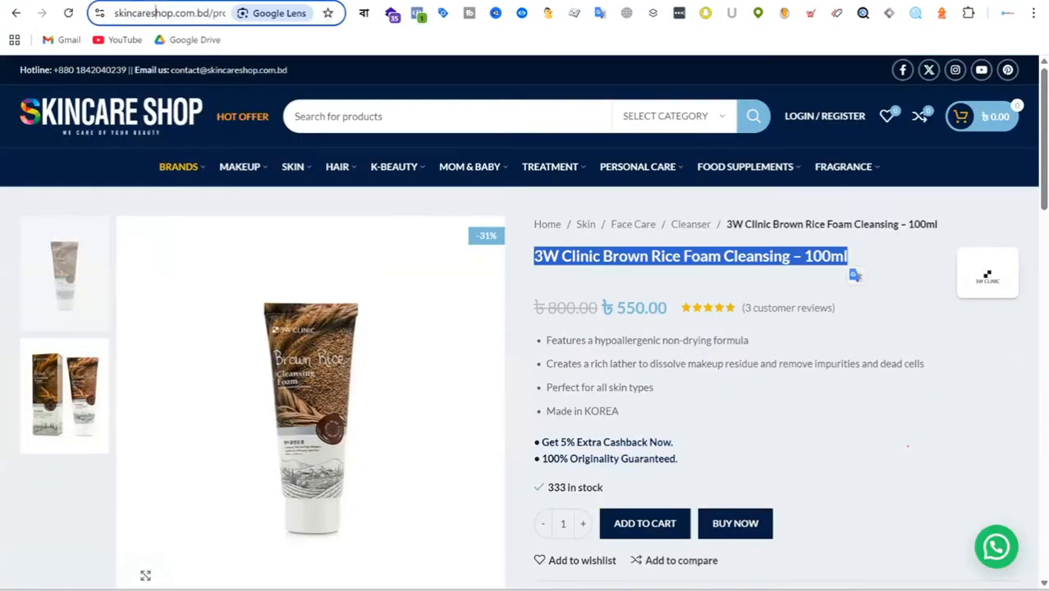
key("ctrl+shift+Tab")
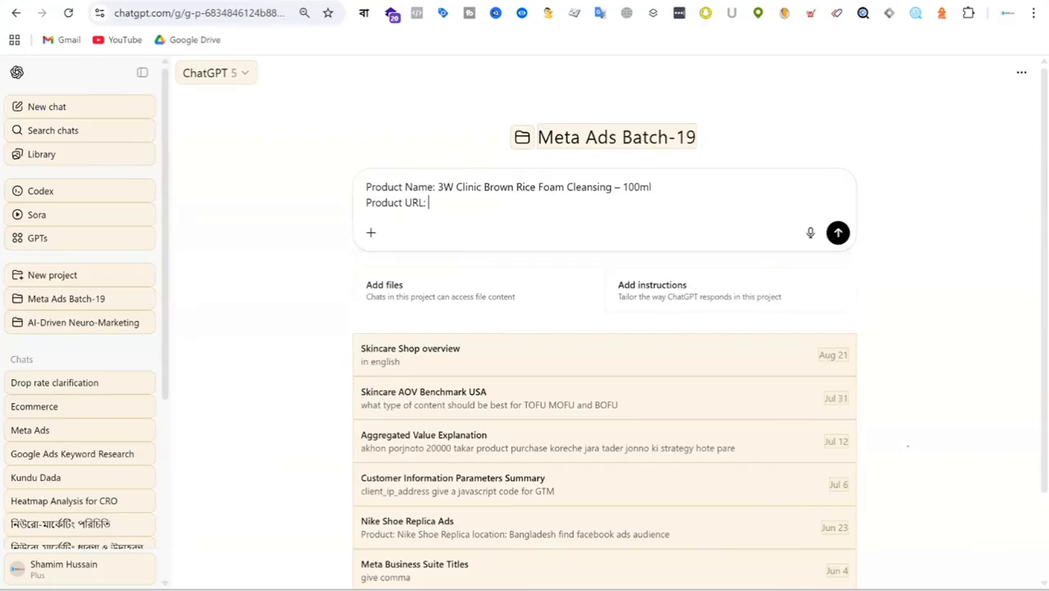
key("ctrl+v")
key("shift+Return")
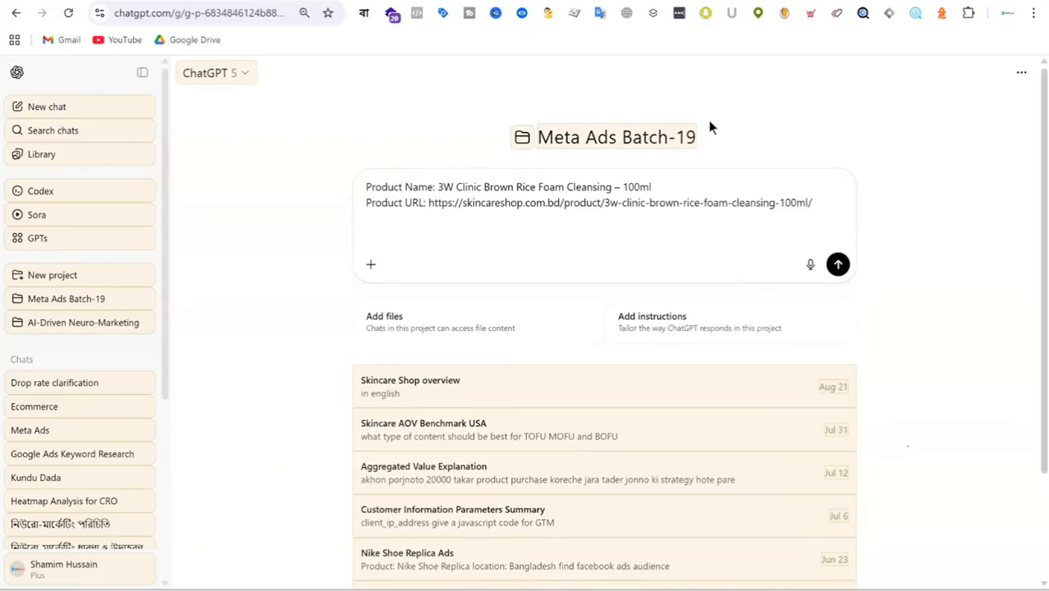
Step: Copy the full description and 5-step instructions from the product page into the ChatGPT prompt below the URL
key("ctrl+Tab")
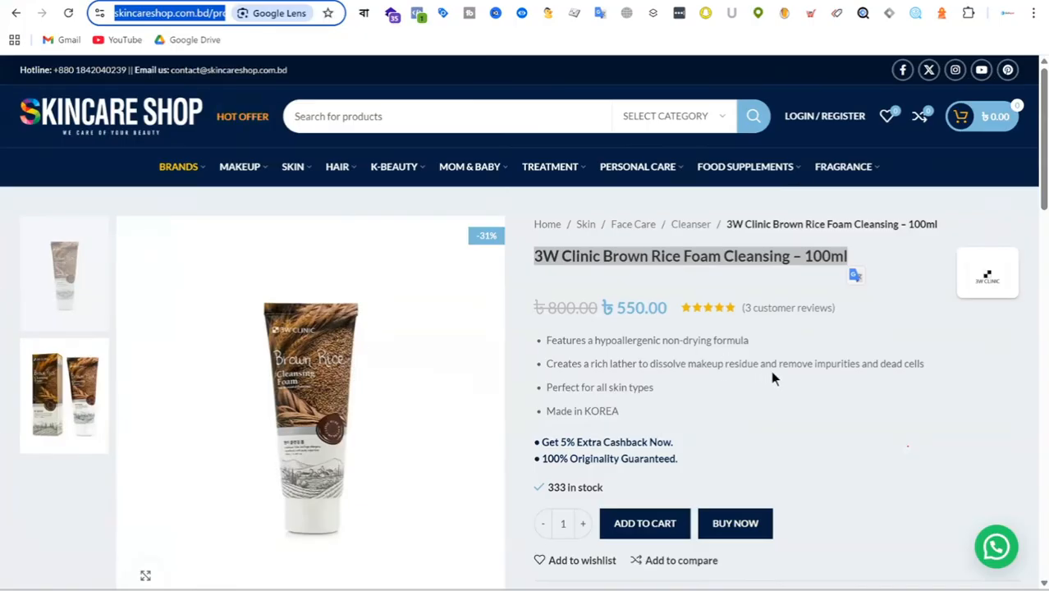
scroll(771, 371, "down", 1)
scroll(846, 308, "down", 4)
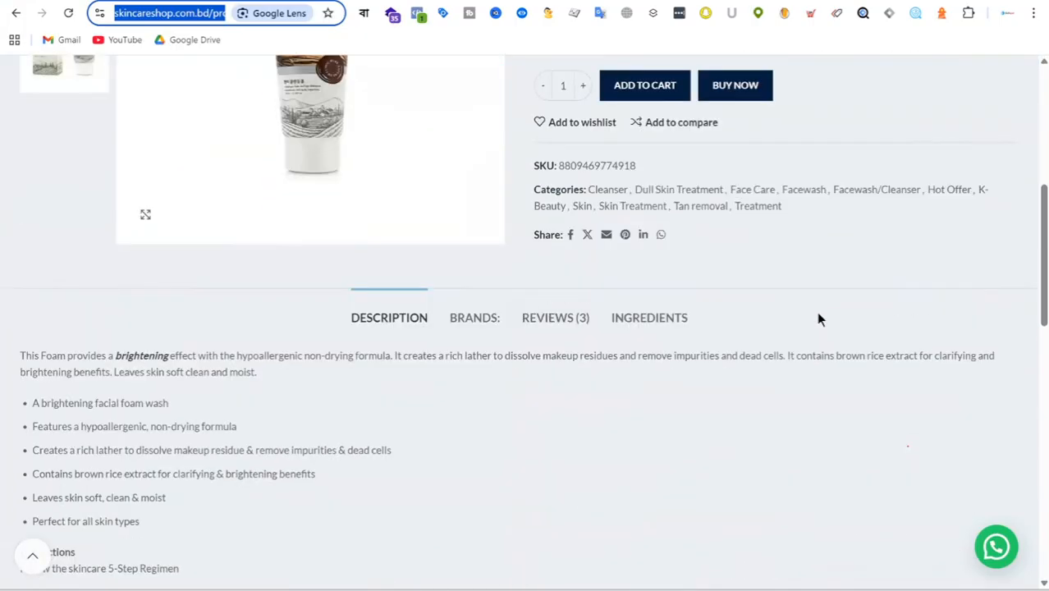
scroll(4, 308, "down", 1)
scroll(65, 291, "down", 1)
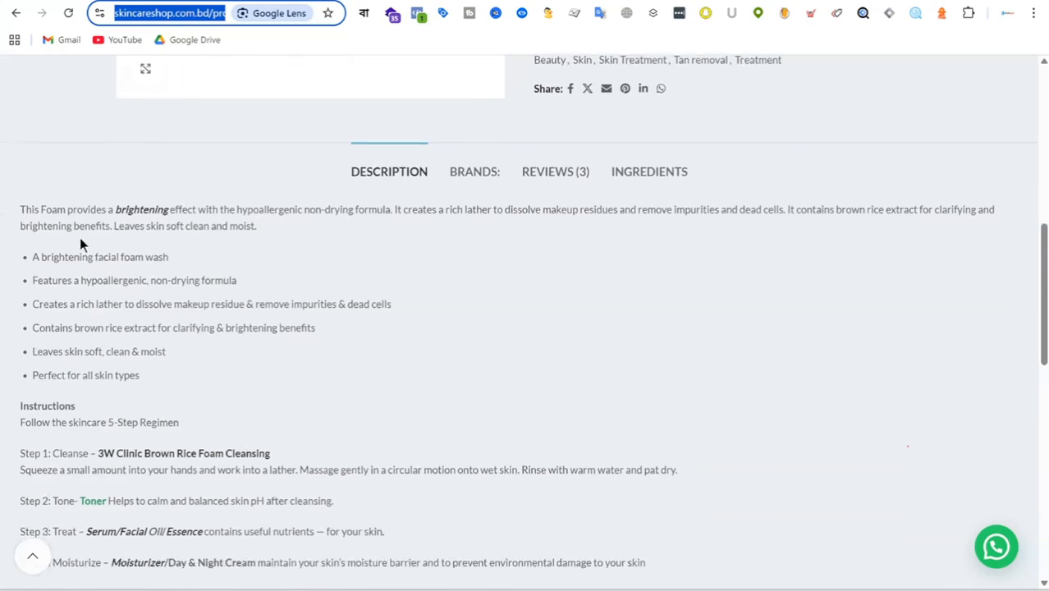
left_click_drag(19, 211, 471, 386)
scroll(301, 412, "down", 3)
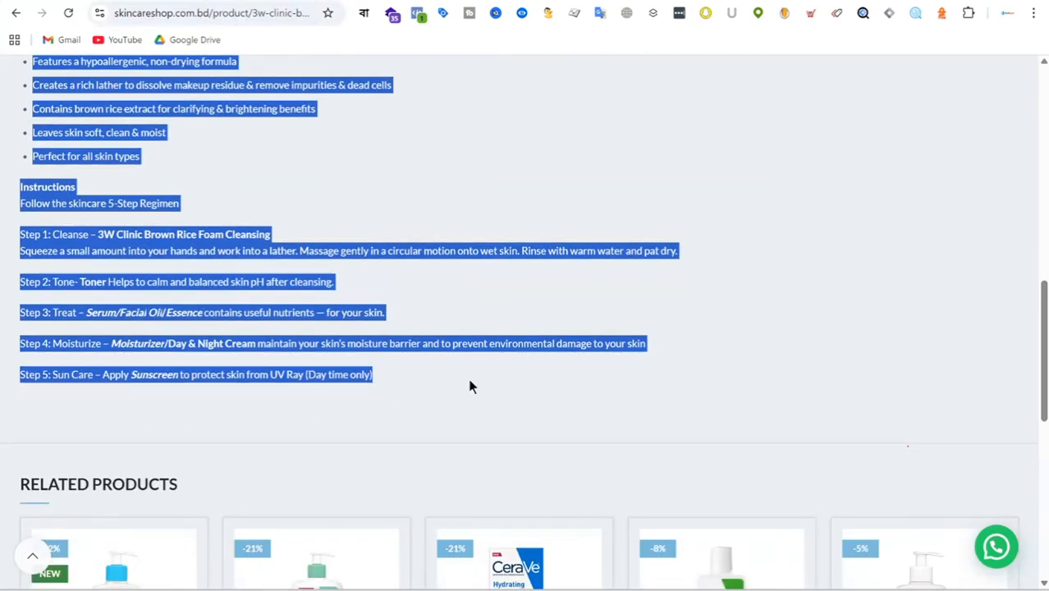
key("ctrl+c")
key("ctrl+Tab")
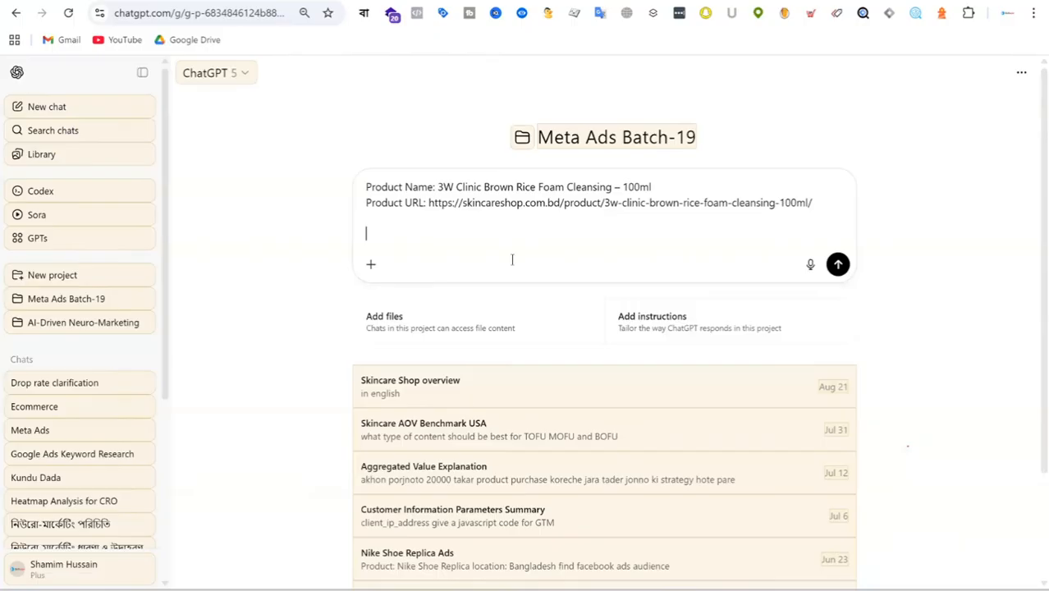
key("ctrl+v")
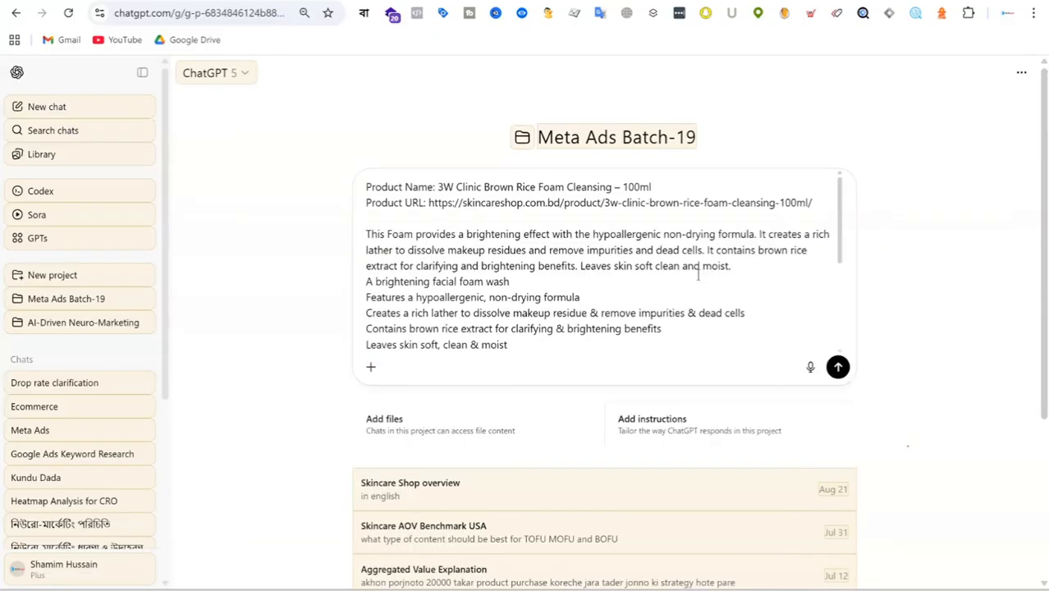
scroll(697, 275, "down", 3)
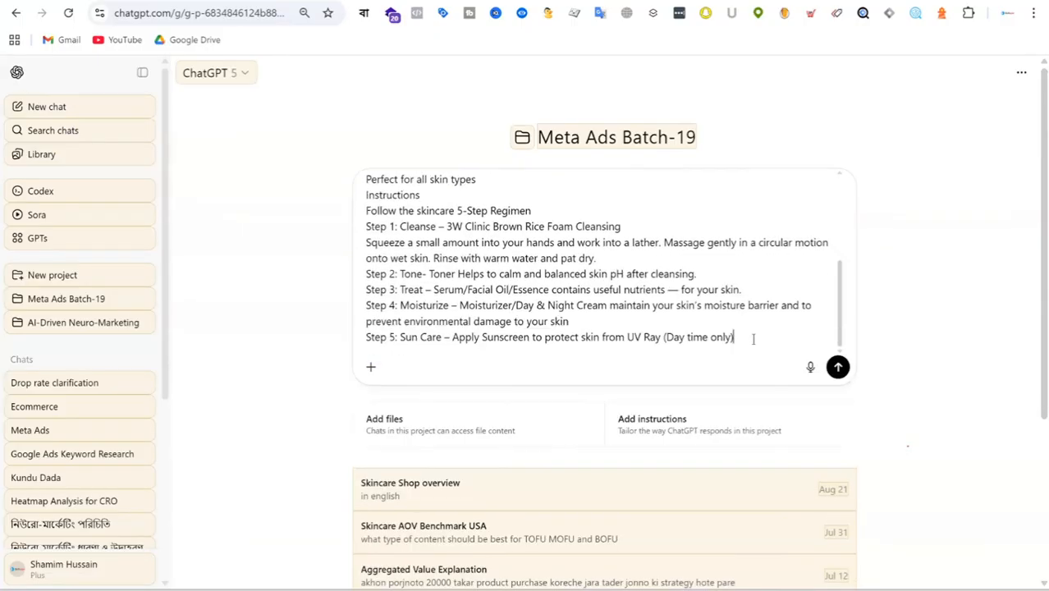
Step: End the prompt with the request "write 30 sec video script using PAS framework" and submit it
key("shift+Return")
key("shift+Return")
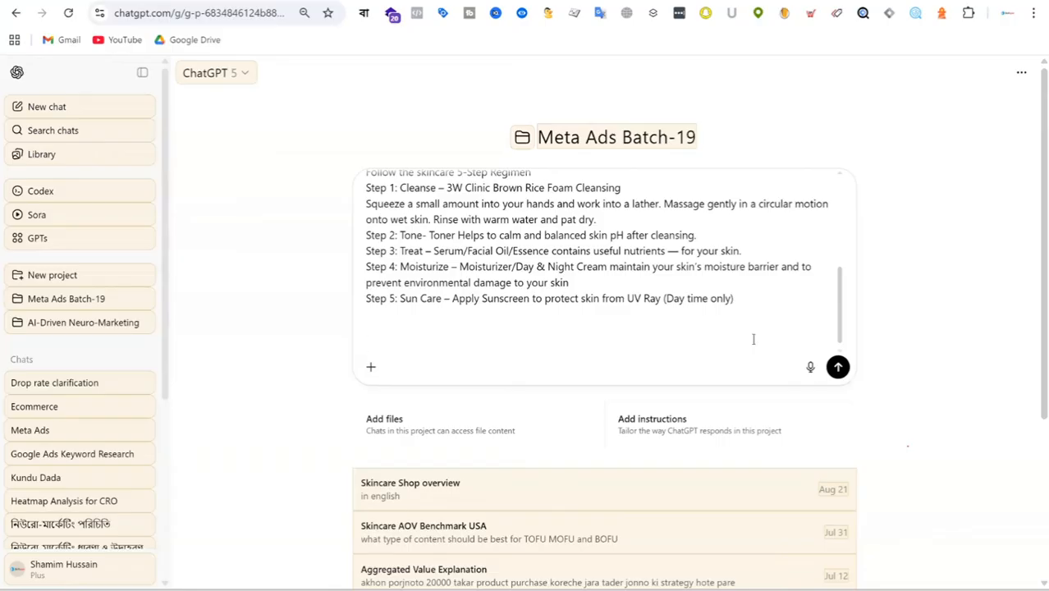
type("write 30 sec video script")
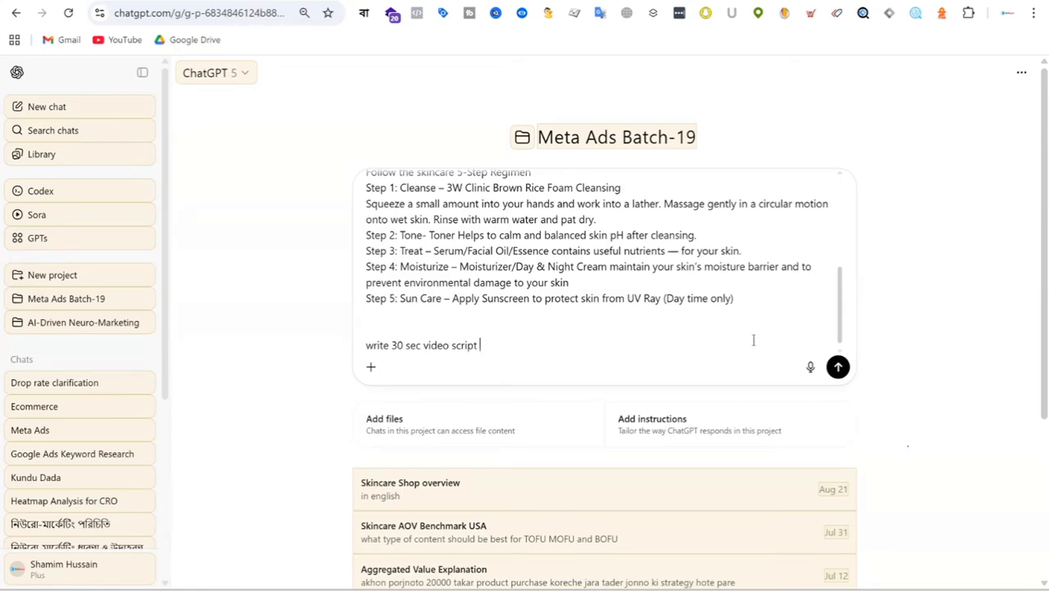
type("using PAS framework")
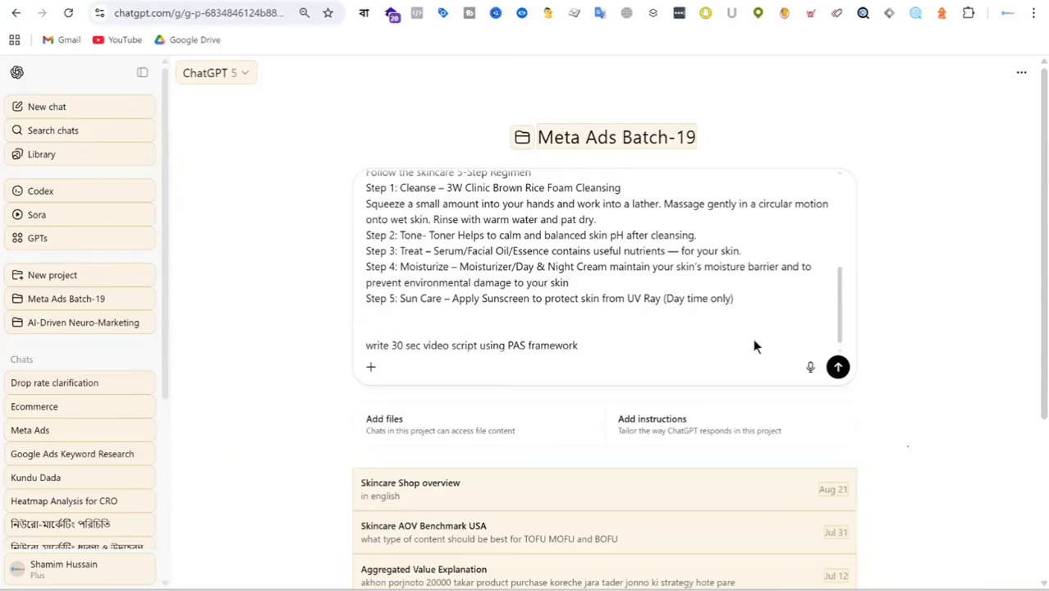
key("Return")
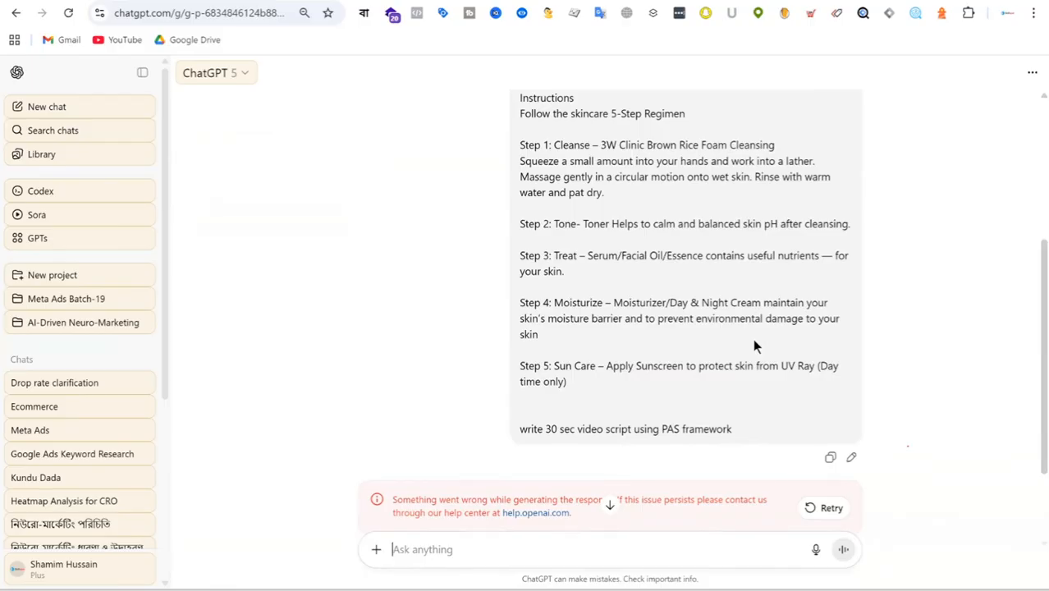
Step: Try to regenerate the failed response to the video script prompt
left_click(835, 509)
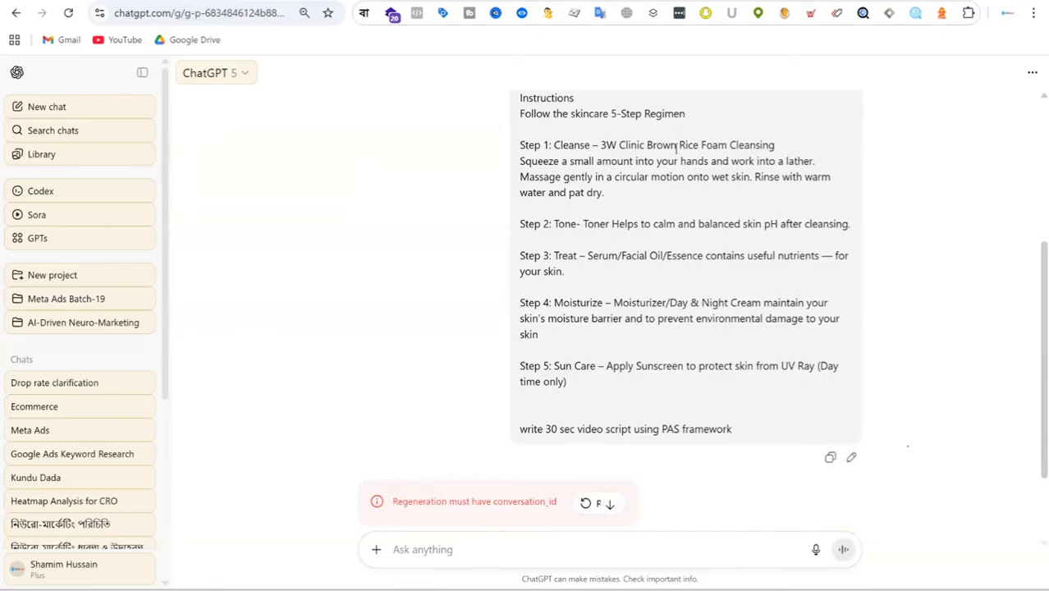
scroll(728, 234, "down", 2)
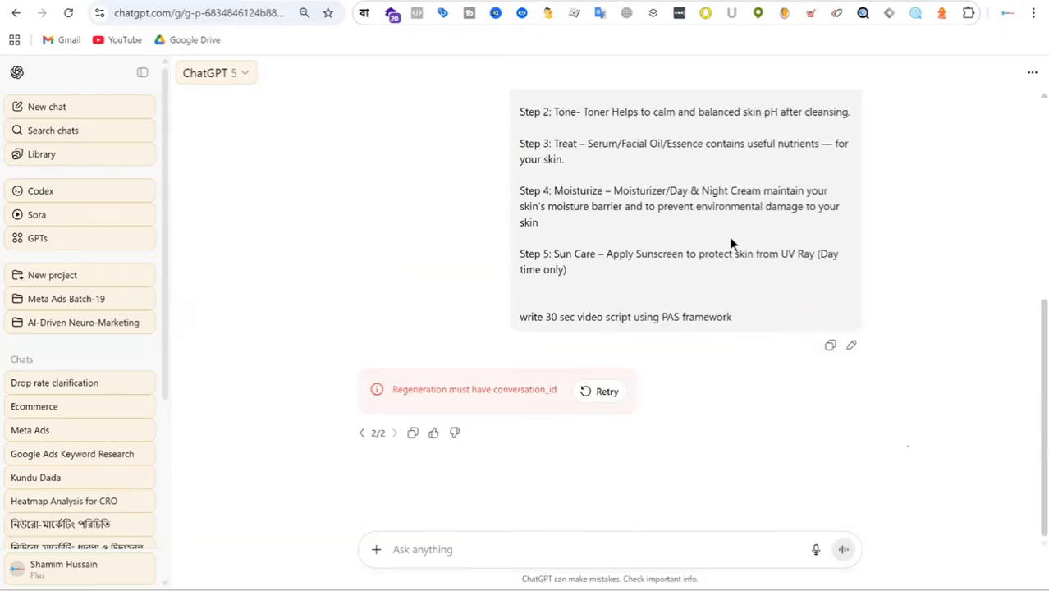
left_click(607, 392)
Step: Copy the whole prompt and resubmit it as a new chat in the Meta Ads Batch-19 project with the sidebar collapsed
scroll(701, 268, "up", 5)
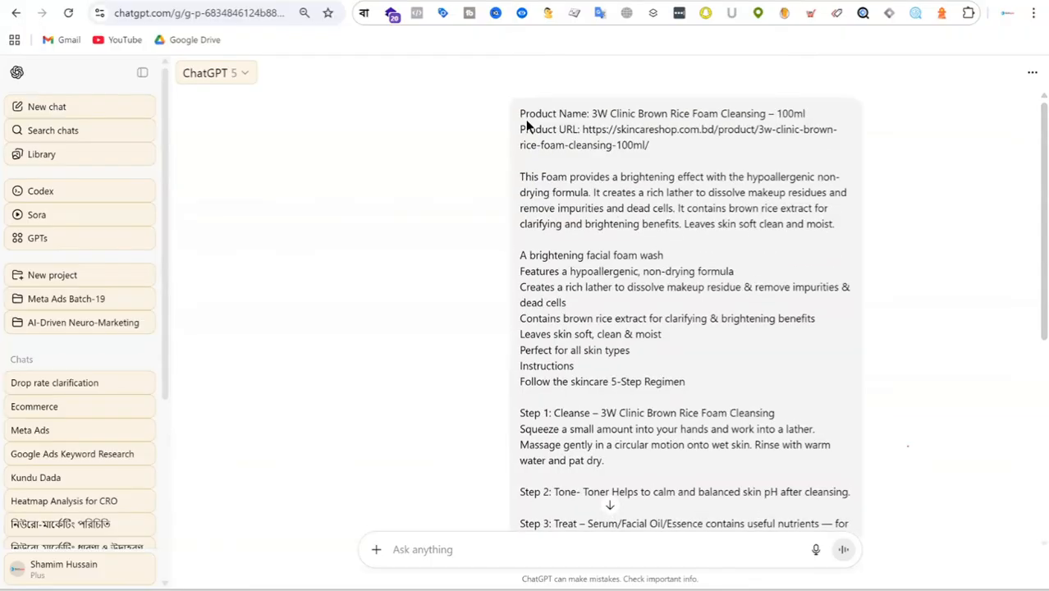
left_click_drag(519, 114, 736, 346)
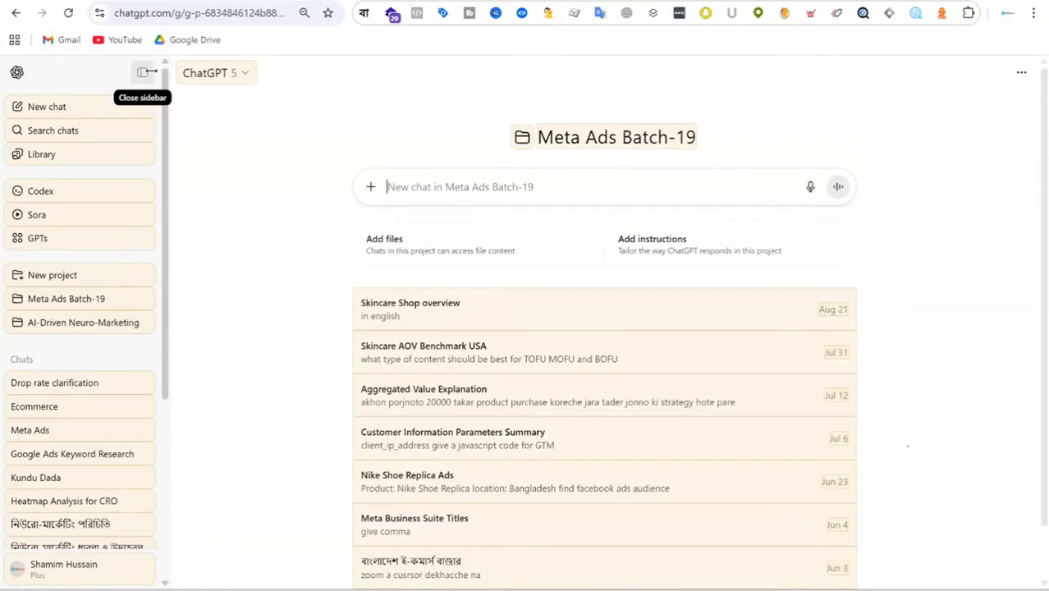
left_click(139, 72)
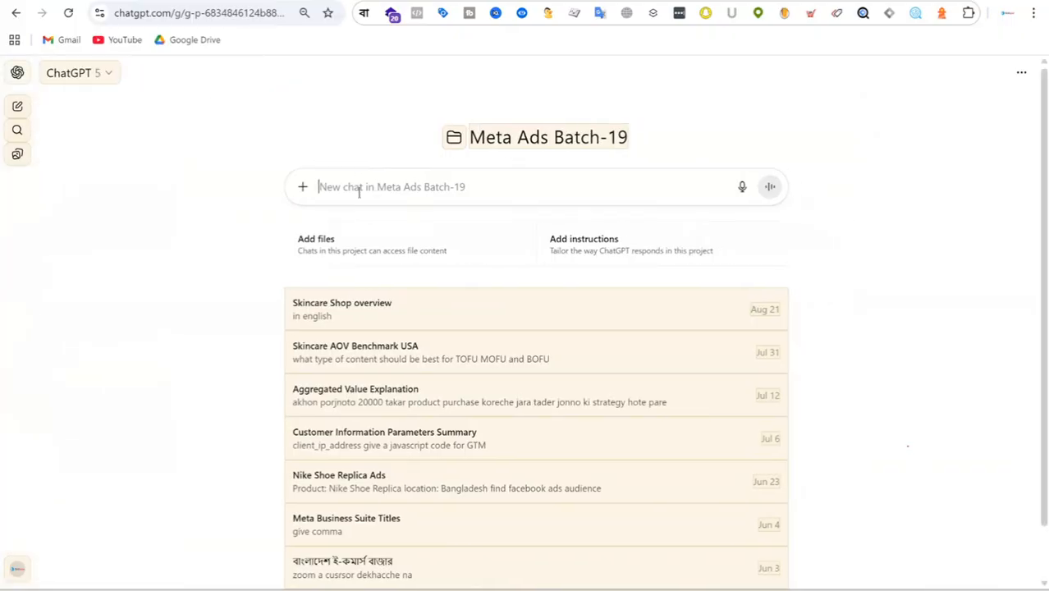
key("ctrl+v")
left_click(762, 362)
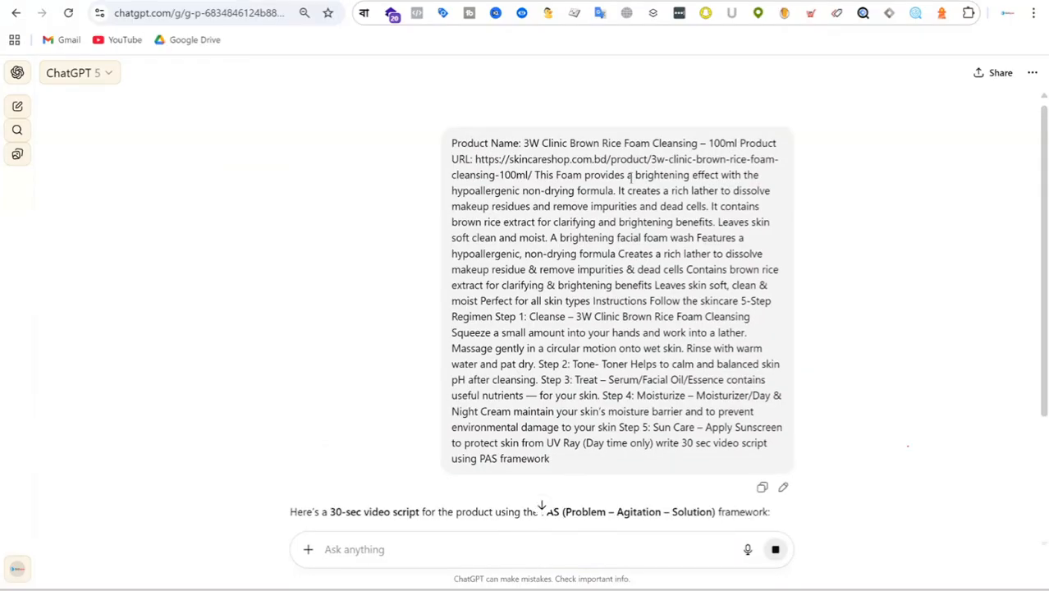
Step: Read through the generated script and send the follow-up request "in bangla"
scroll(631, 178, "down", 3)
scroll(738, 213, "down", 2)
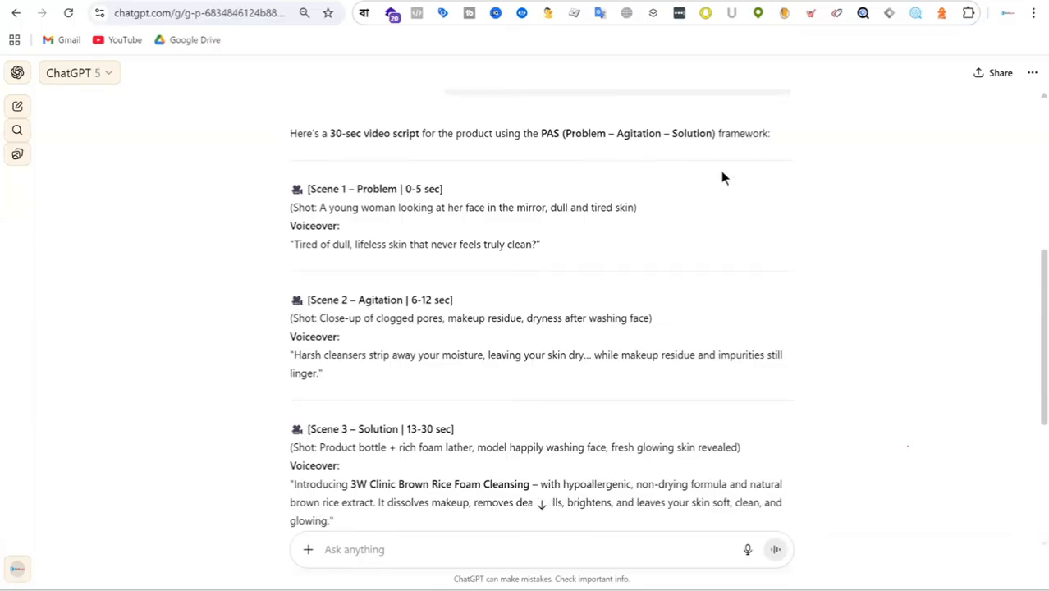
scroll(636, 177, "down", 3)
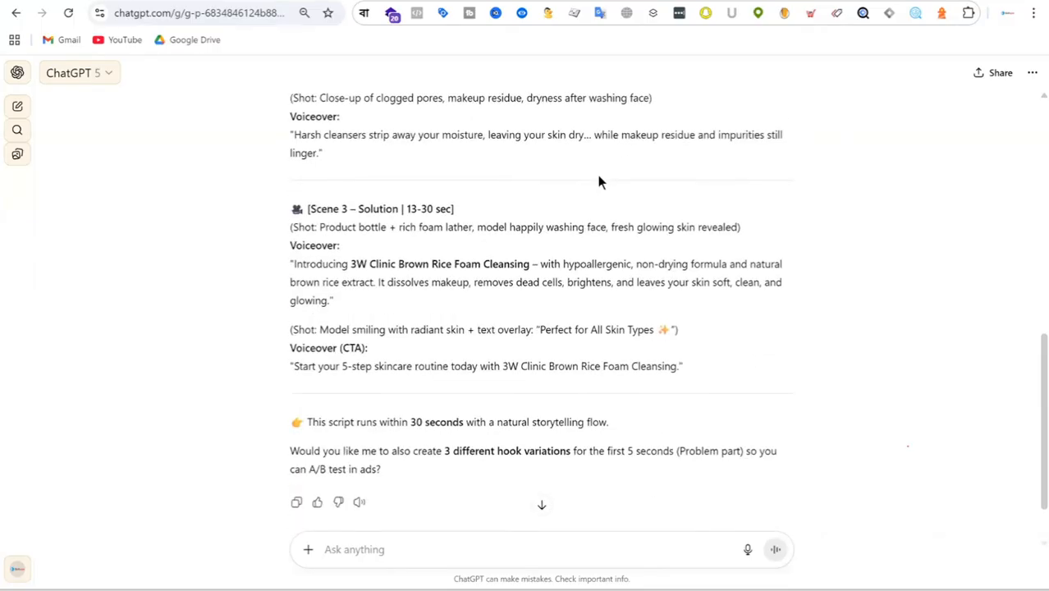
scroll(599, 178, "down", 1)
type("in bangla")
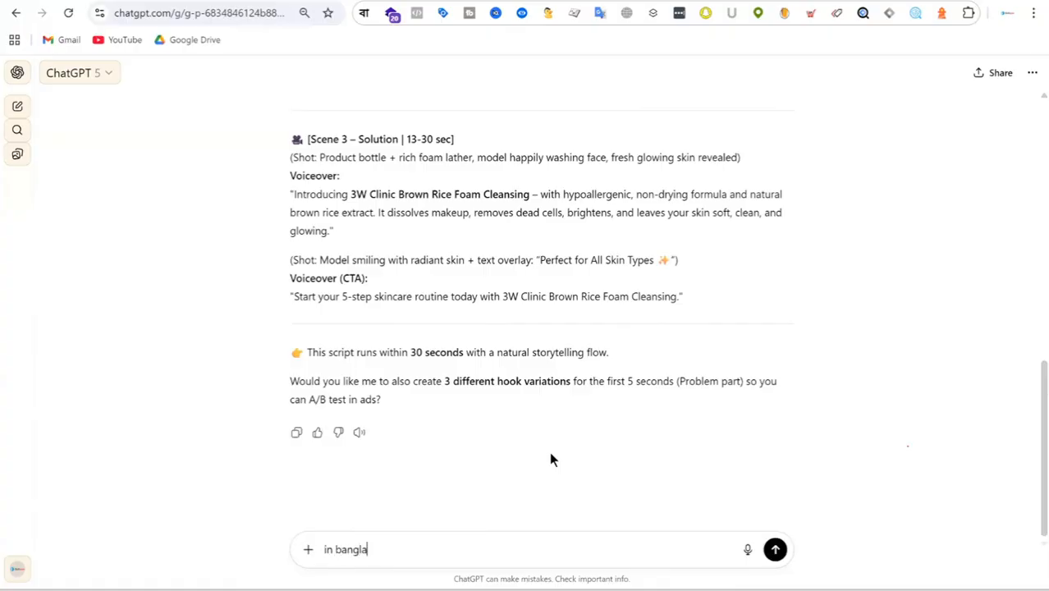
key("Return")
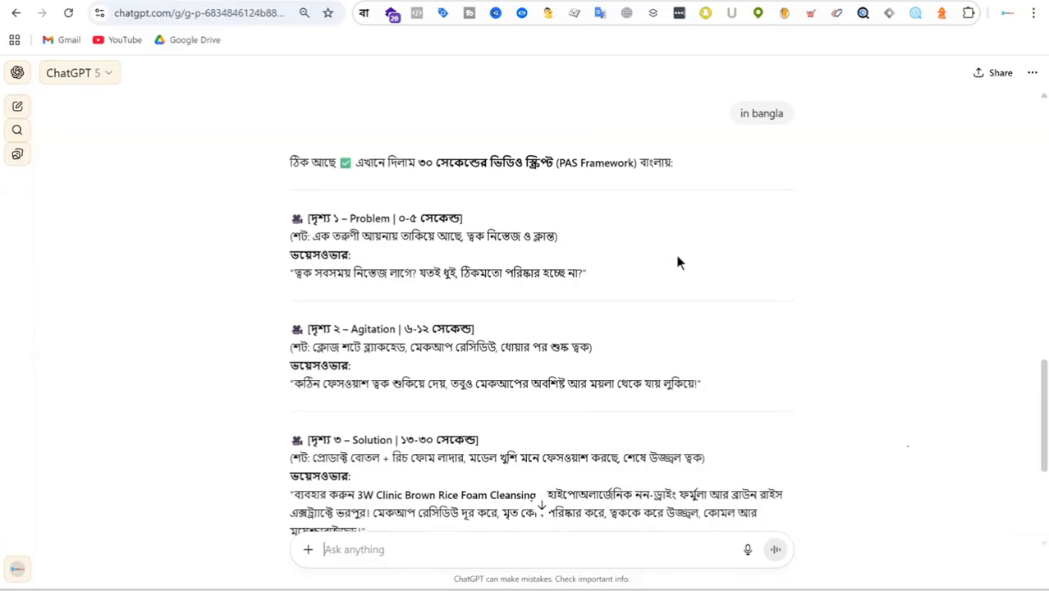
Step: Review the scenes of the Bangla script and highlight the text of the closing CTA voiceover
scroll(448, 293, "down", 1)
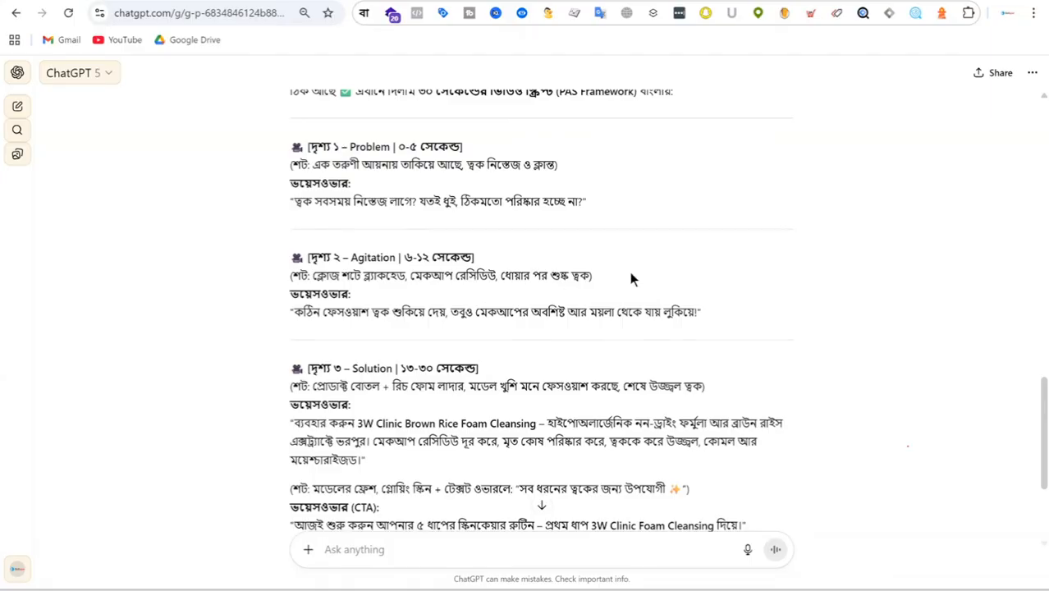
scroll(338, 184, "down", 3)
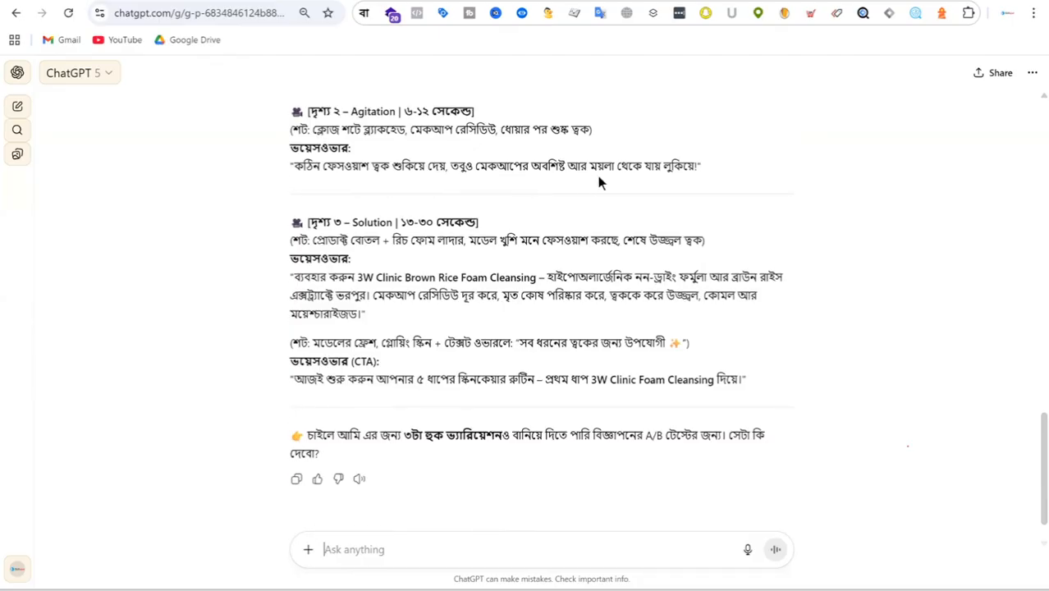
scroll(662, 203, "down", 1)
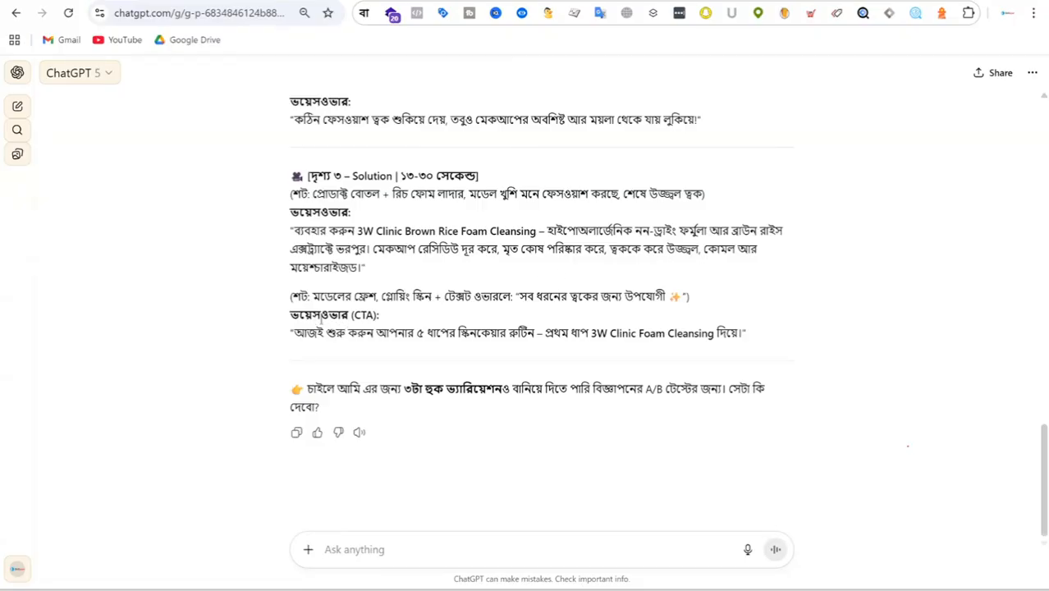
left_click_drag(291, 314, 379, 315)
left_click_drag(317, 334, 761, 319)
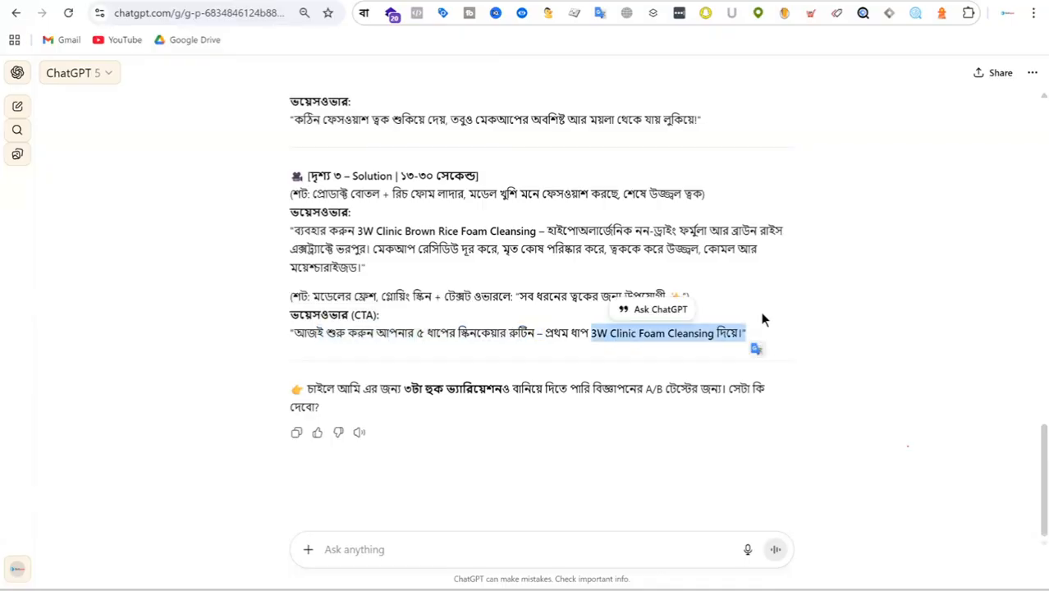
Step: Send the follow-up request "wirte facebook ads caption" in the same chat
scroll(590, 274, "up", 5)
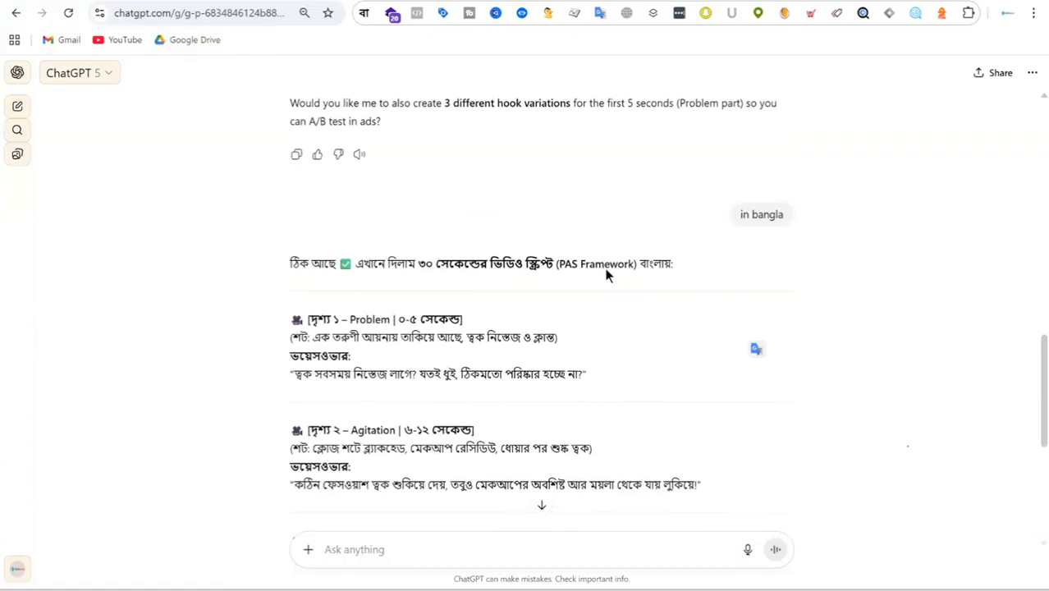
scroll(609, 274, "down", 5)
left_click(394, 537)
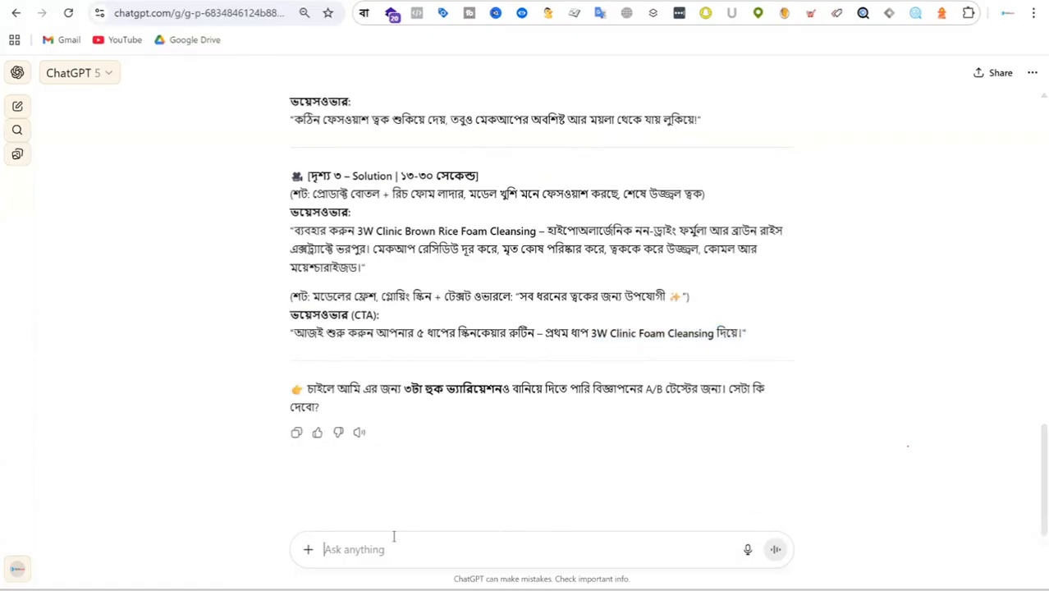
type("wirte")
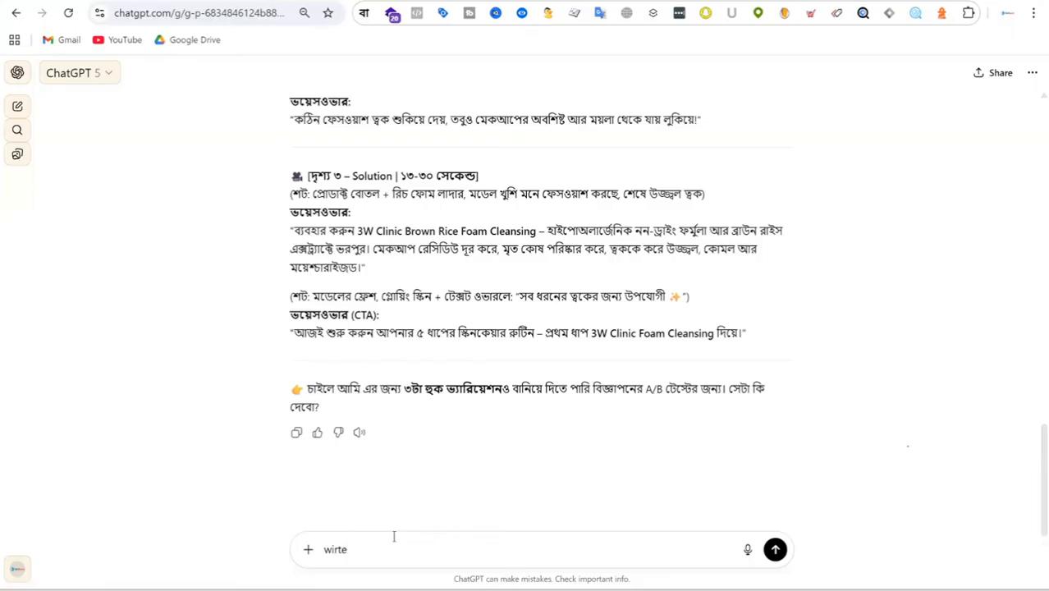
type(" facebook ad")
type("caption")
key("Return")
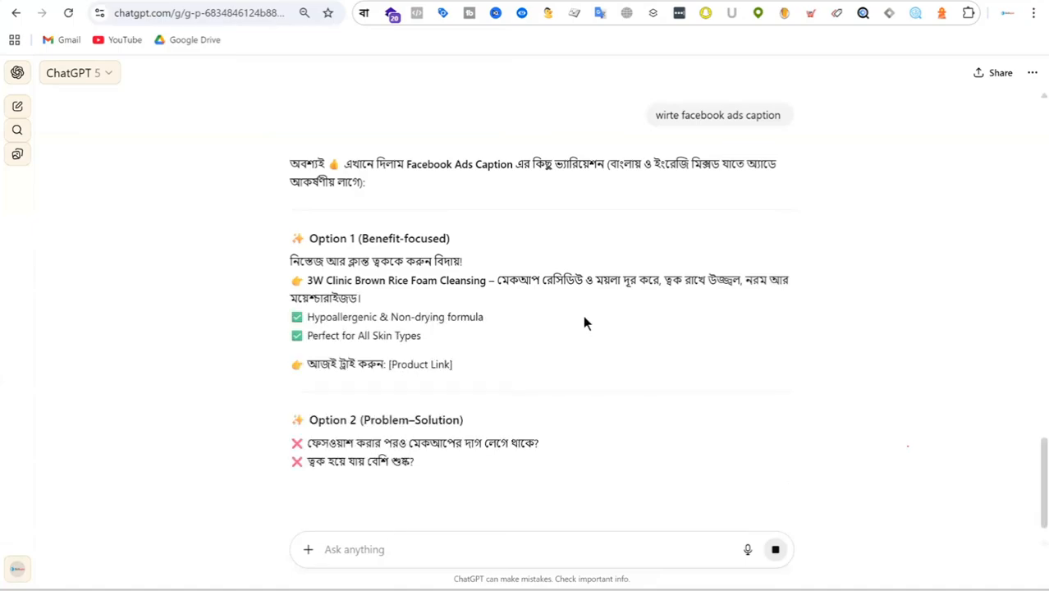
Step: Review the generated Facebook caption options and highlight the product-link call to action in the benefit-focused one
left_click_drag(304, 363, 493, 369)
scroll(562, 371, "down", 2)
scroll(541, 312, "down", 2)
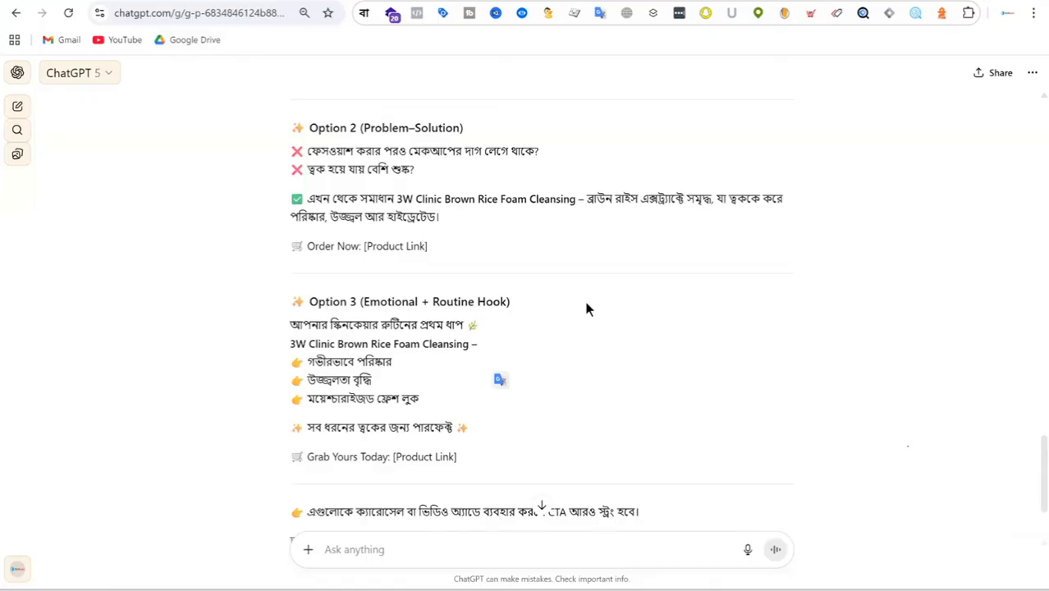
scroll(646, 295, "up", 4)
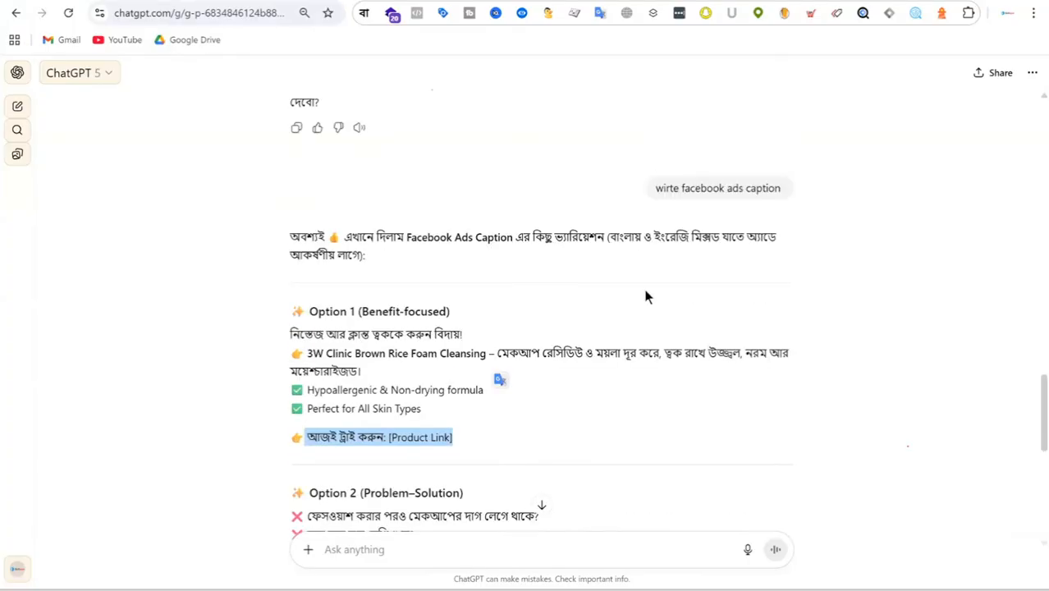
scroll(579, 250, "down", 8)
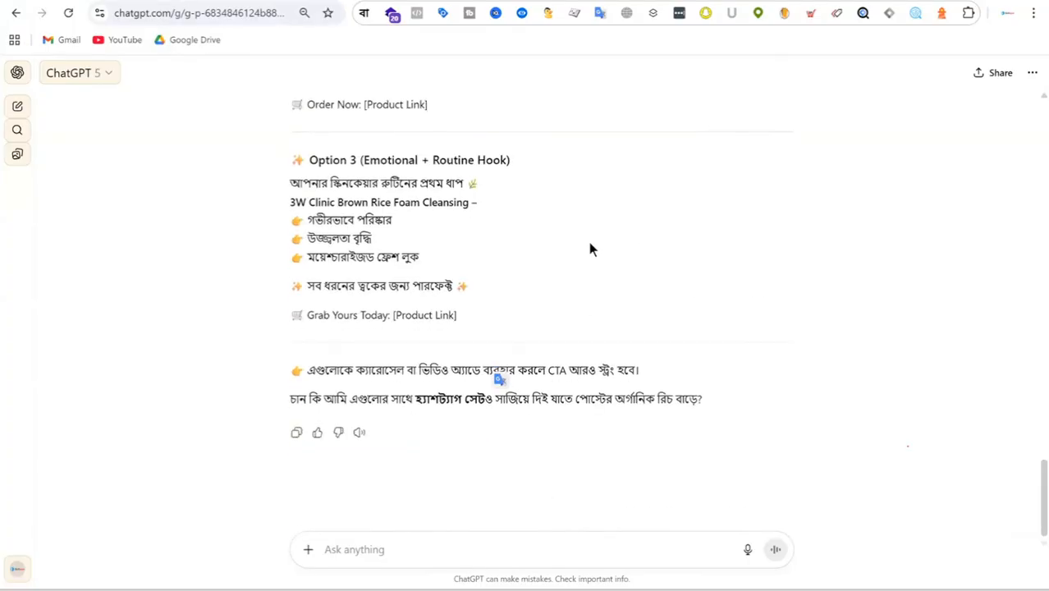
Step: Send the follow-up prompt "write 20 sec video script using 4S framework"
left_click(405, 549)
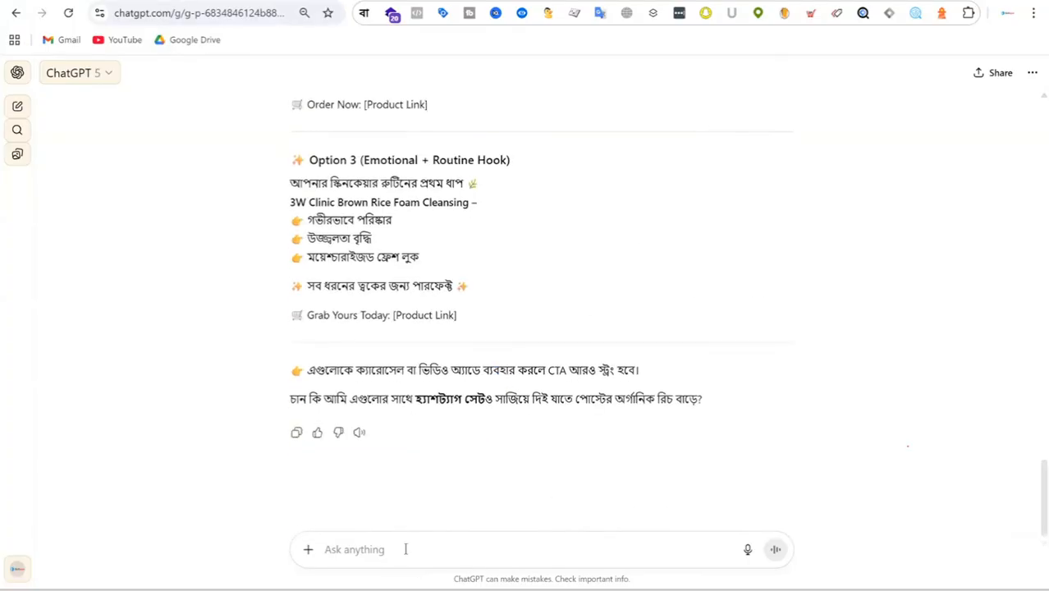
type("wrtie")
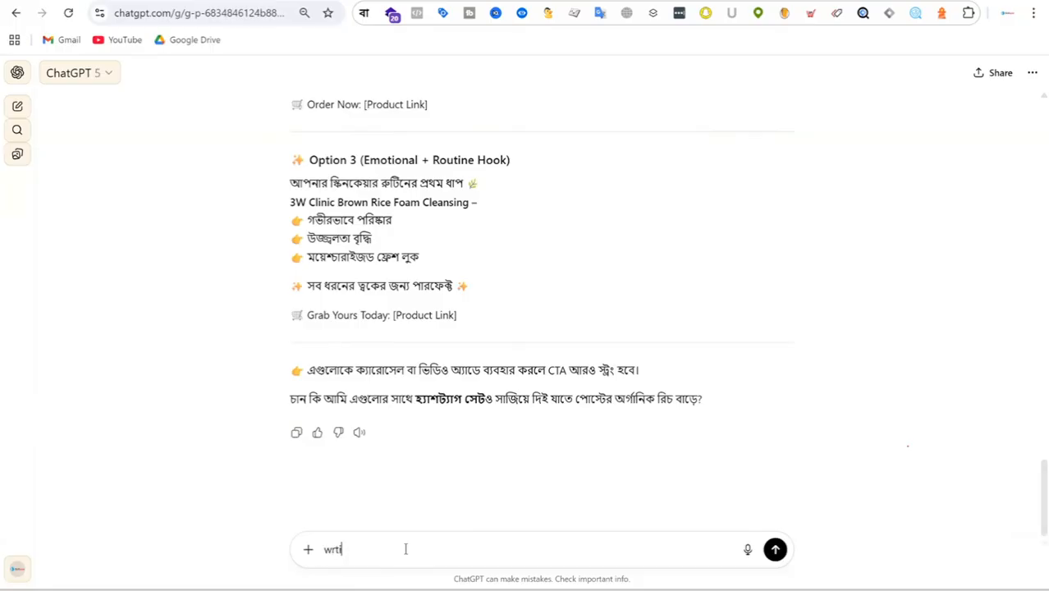
key("BackSpace")
key("BackSpace")
key("BackSpace")
key("BackSpace")
key("BackSpace")
type("write ")
type("video")
key("BackSpace")
key("BackSpace")
key("BackSpace")
key("BackSpace")
key("BackSpace")
type("20 sec video script using 4S")
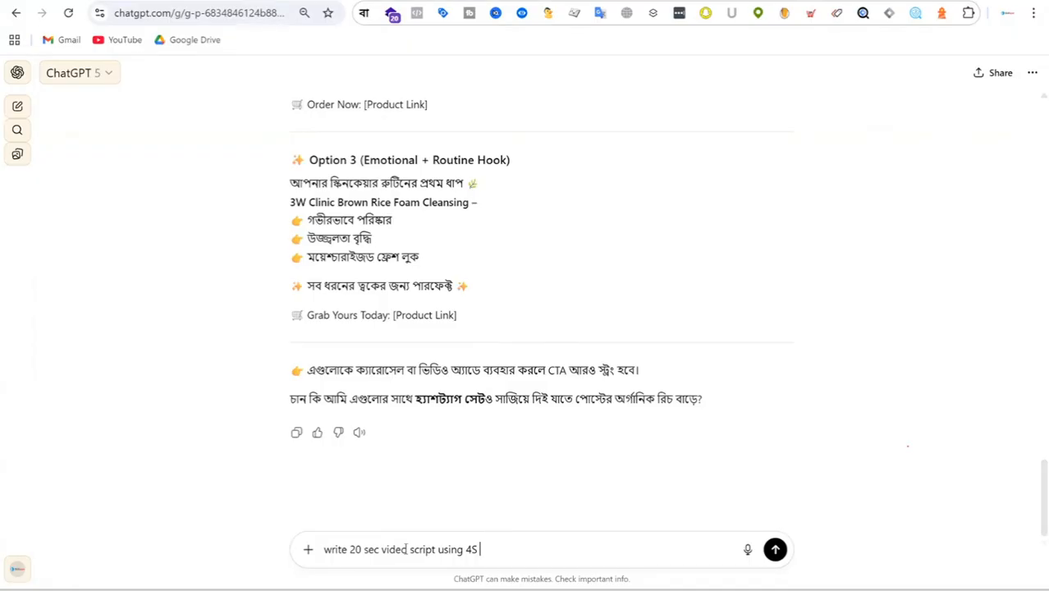
type("framw")
key("BackSpace")
type("ework")
key("Return")
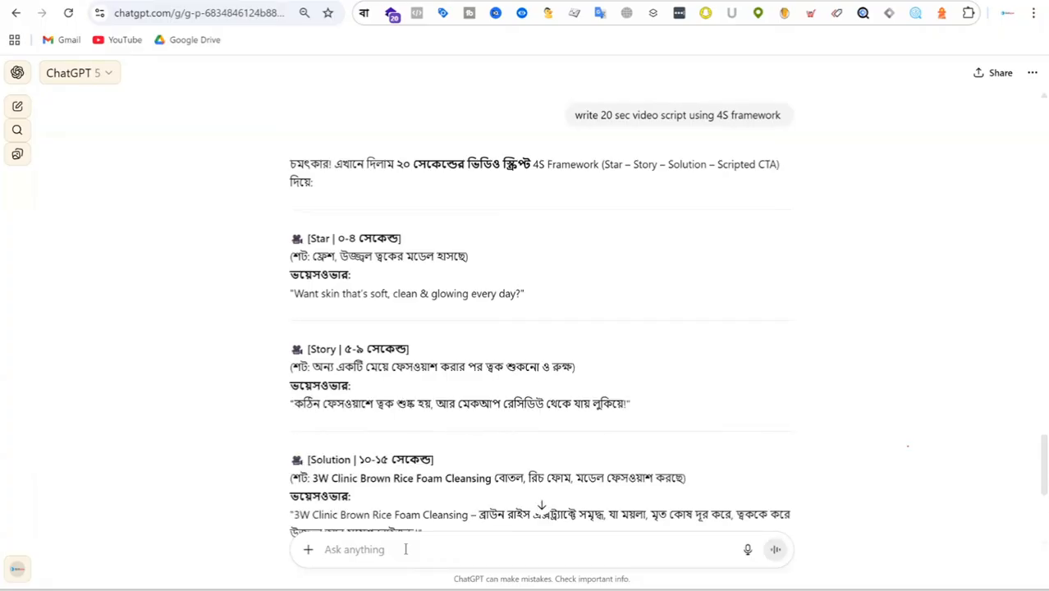
Step: Read through the 4S script and highlight the voiceover and shot description of the Star scene
scroll(470, 410, "down", 3)
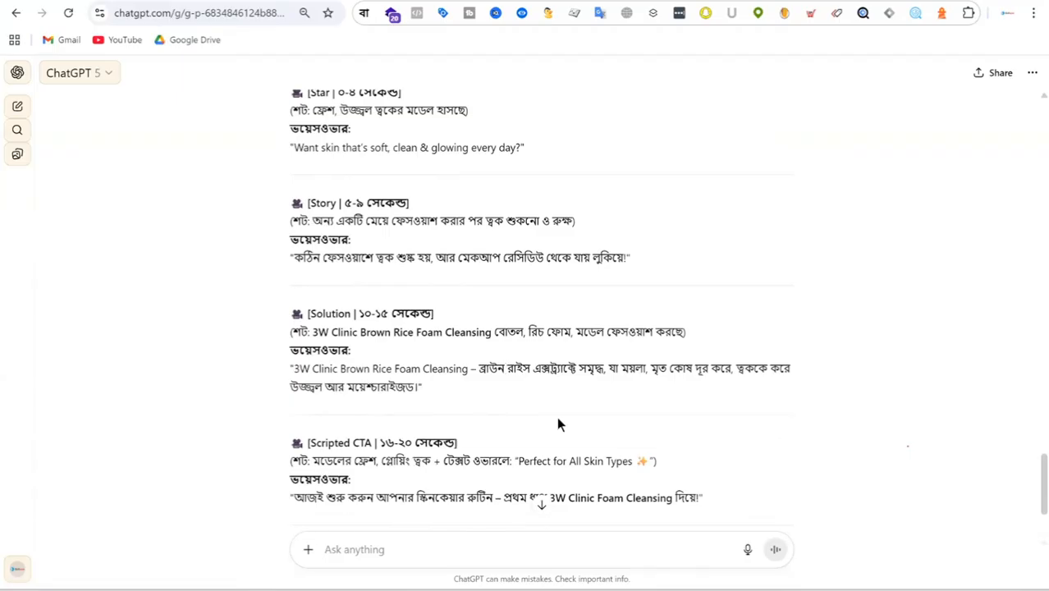
scroll(612, 396, "down", 1)
scroll(581, 492, "down", 1)
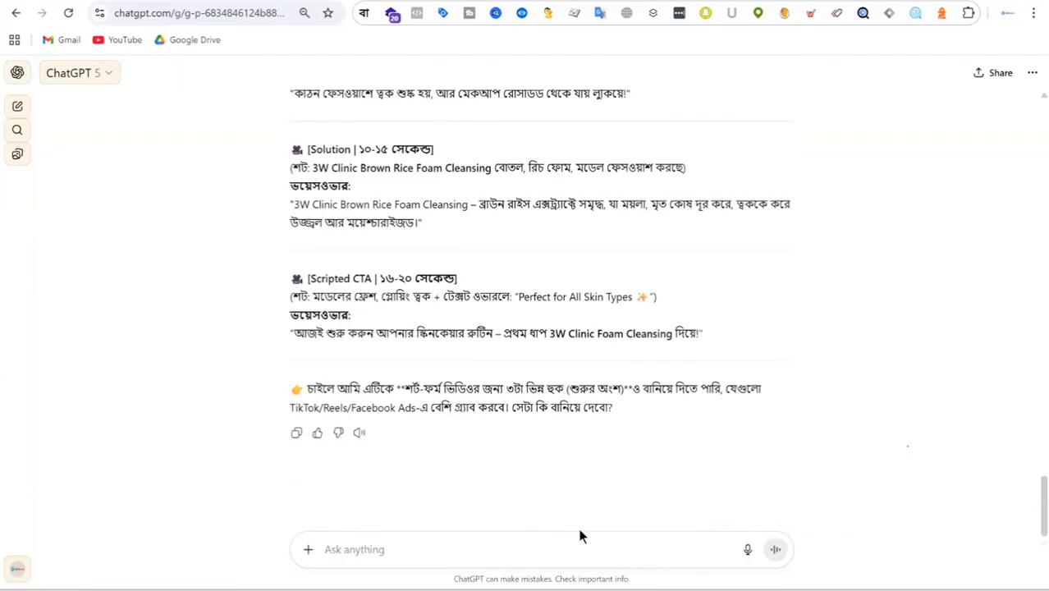
scroll(568, 283, "up", 4)
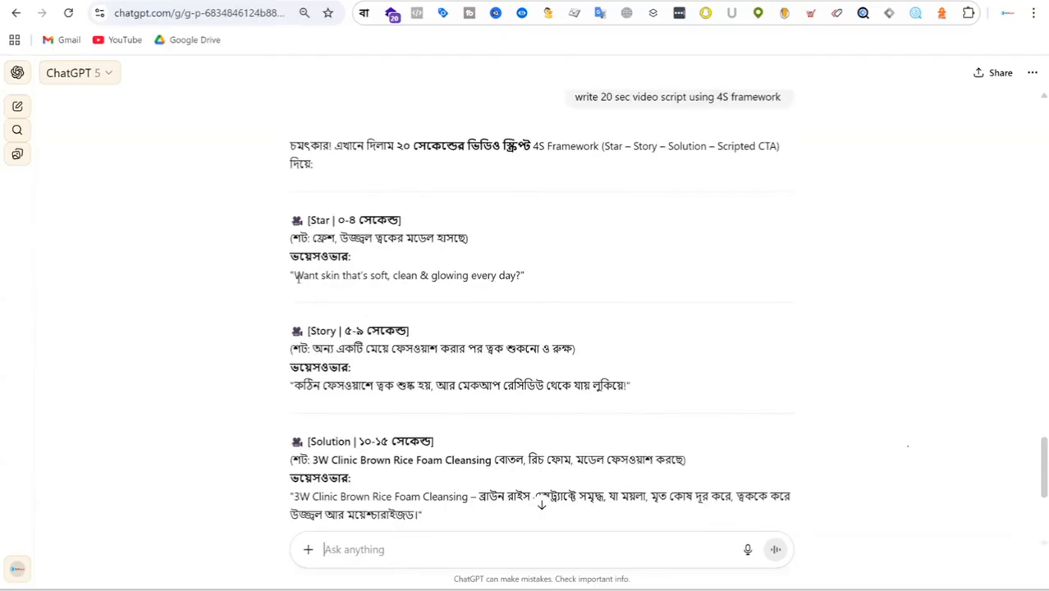
left_click_drag(297, 277, 533, 273)
left_click(533, 273)
triple_click(505, 275)
left_click(468, 268)
left_click_drag(316, 240, 472, 236)
left_click(328, 243)
left_click_drag(313, 238, 540, 236)
Step: Examine the Story and Solution scenes, highlighting the Story's shot description and voiceover and the Solution's voiceover
scroll(612, 249, "down", 1)
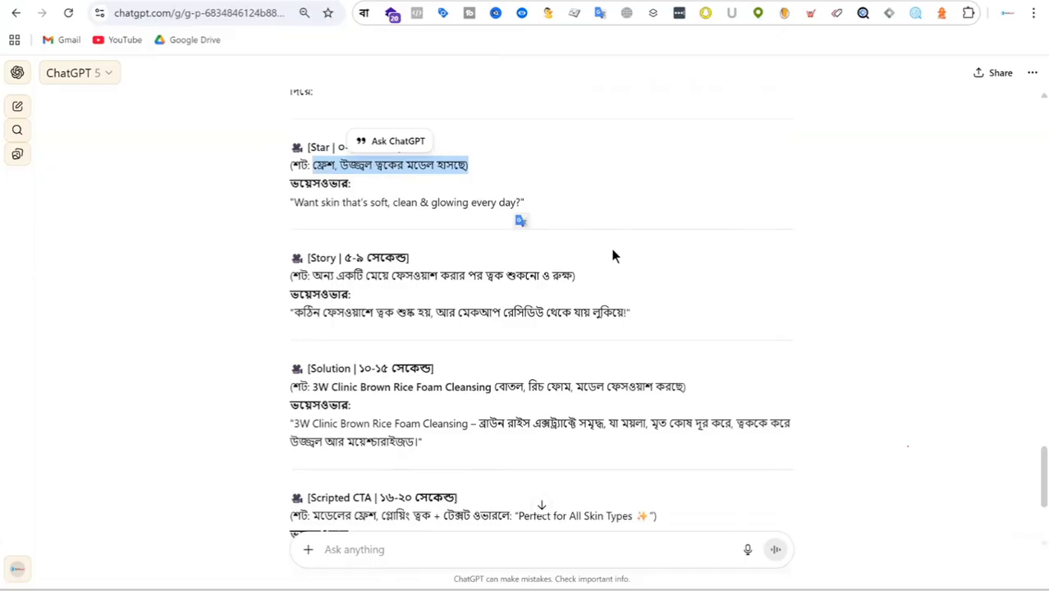
left_click(336, 288)
left_click_drag(314, 277, 584, 280)
left_click(349, 306)
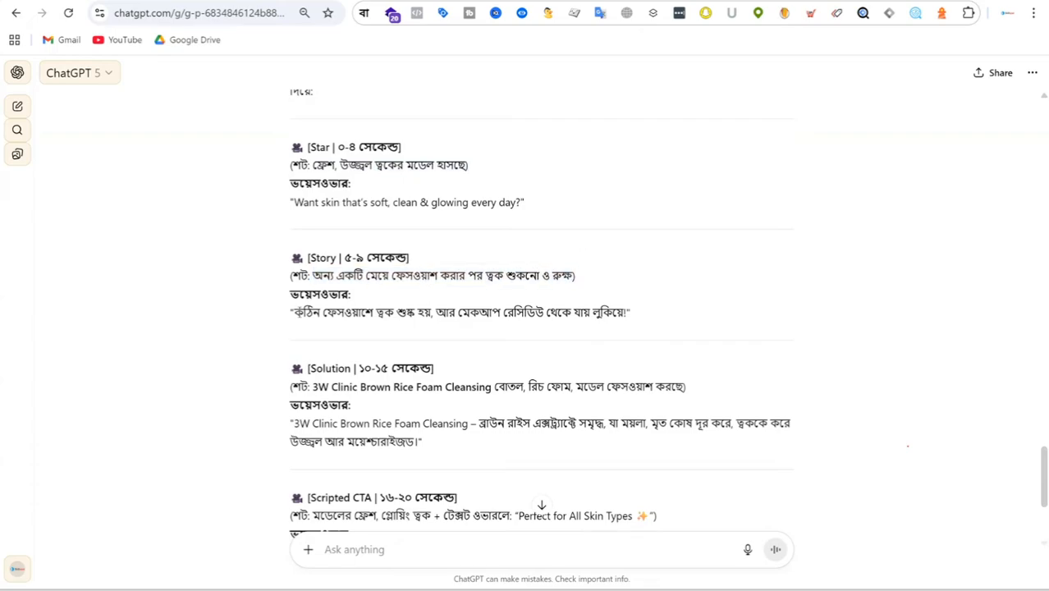
left_click_drag(300, 312, 630, 313)
scroll(680, 275, "down", 2)
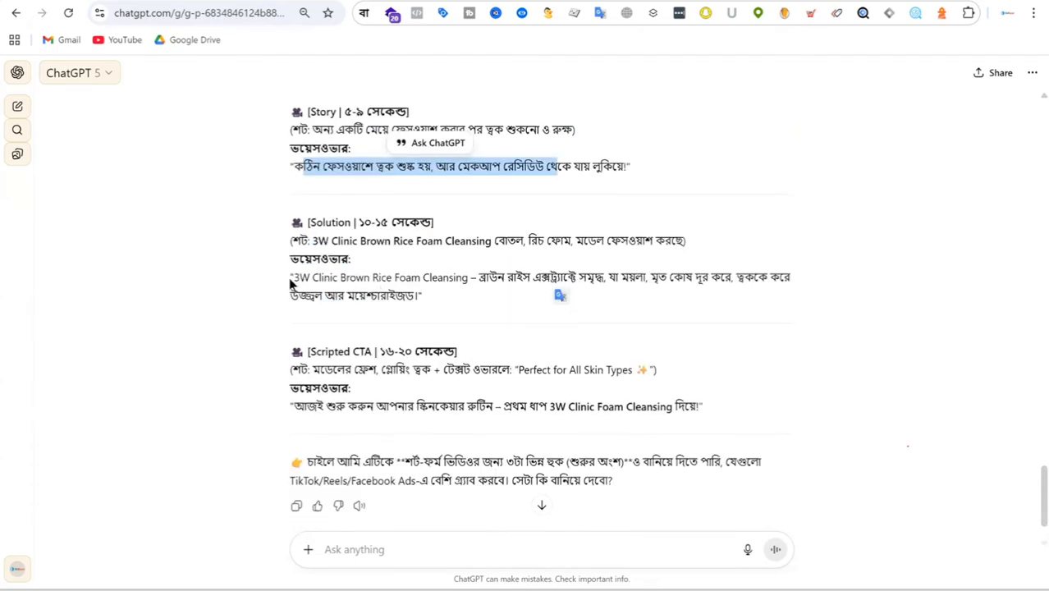
left_click_drag(292, 279, 604, 282)
scroll(564, 287, "up", 4)
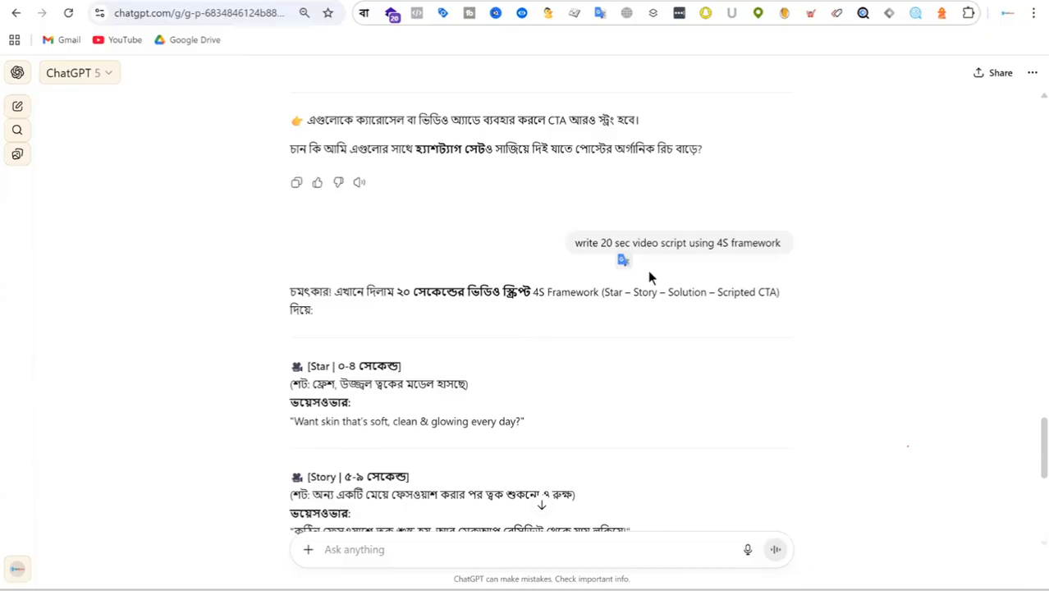
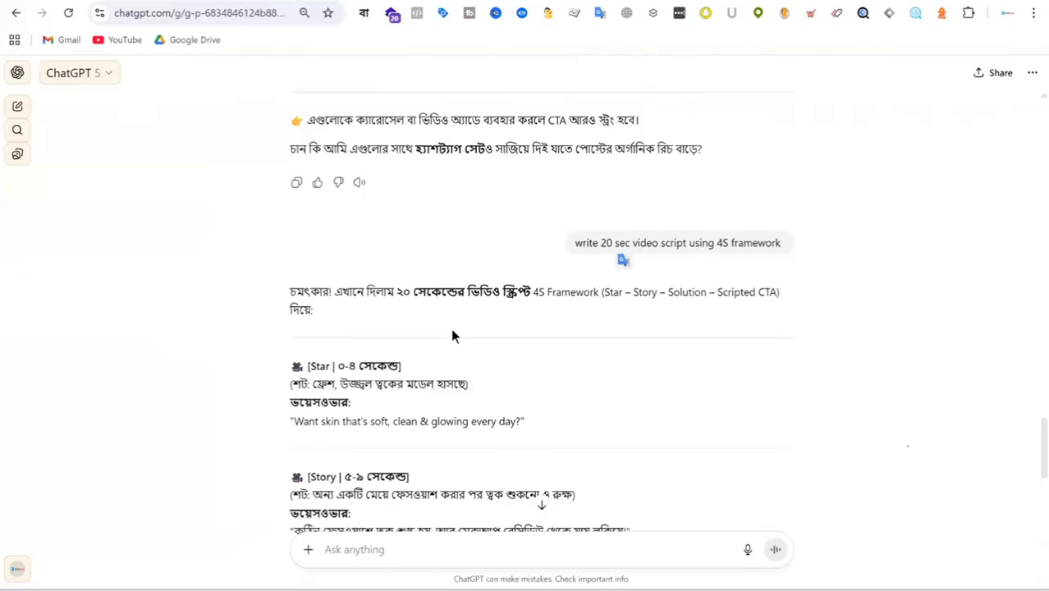
Step: Ask in the same chat which content hooks exist with the prompt "content hook ki ki ache"
left_click(370, 553)
type("cont")
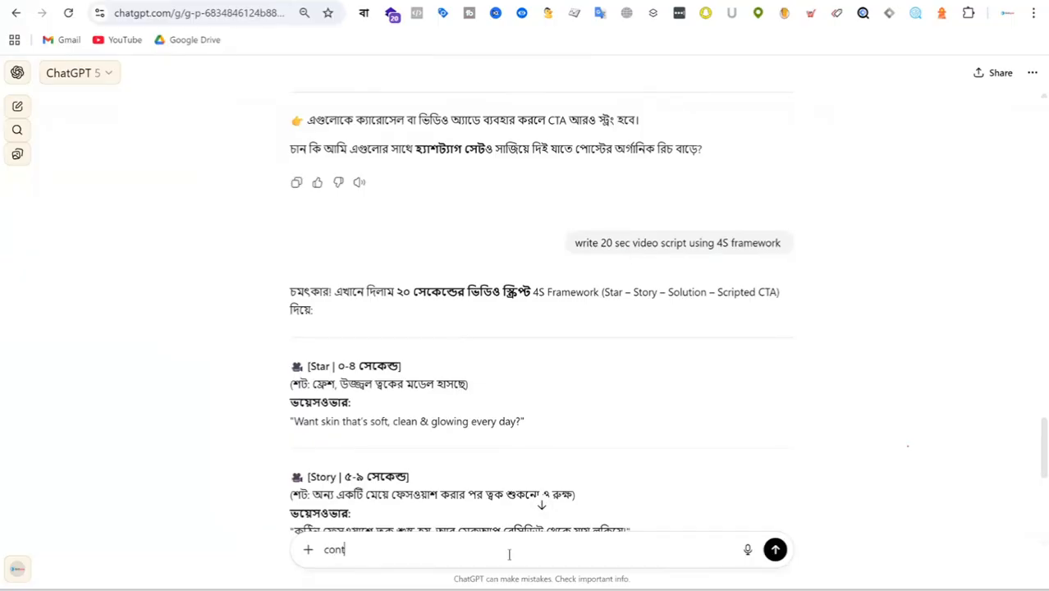
type("ent hook ki ki ache")
key("Return")
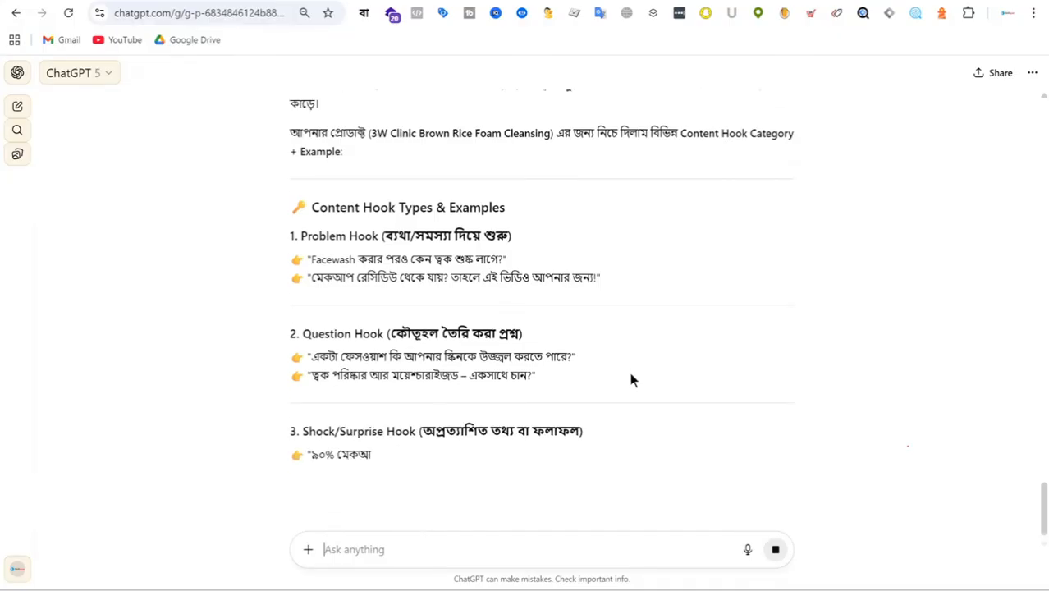
Step: Read through the generated list of content hook types and their example lines for the product
scroll(567, 348, "down", 3)
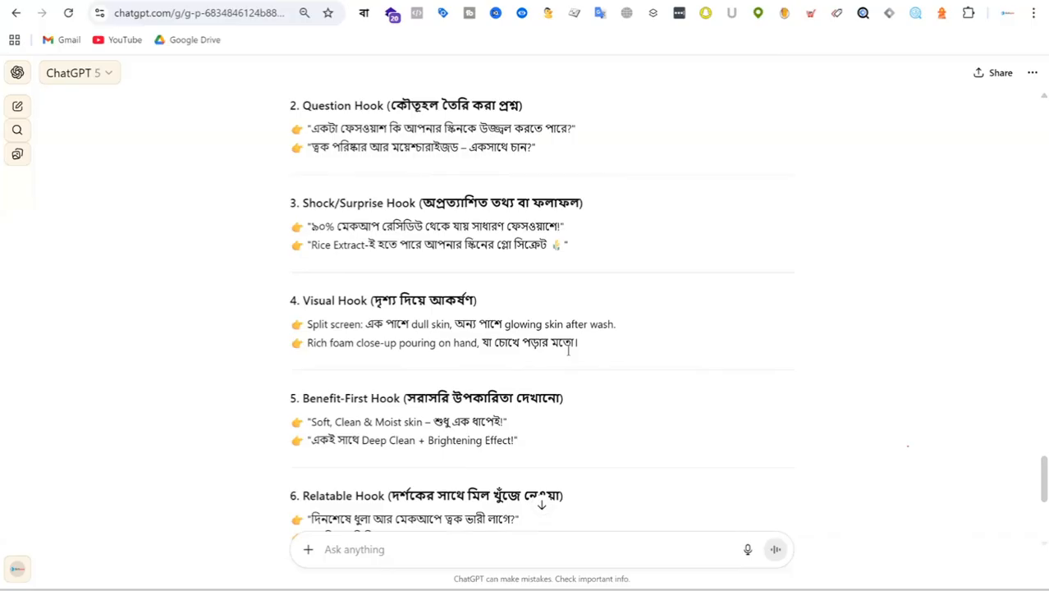
scroll(566, 347, "down", 1)
scroll(585, 266, "down", 2)
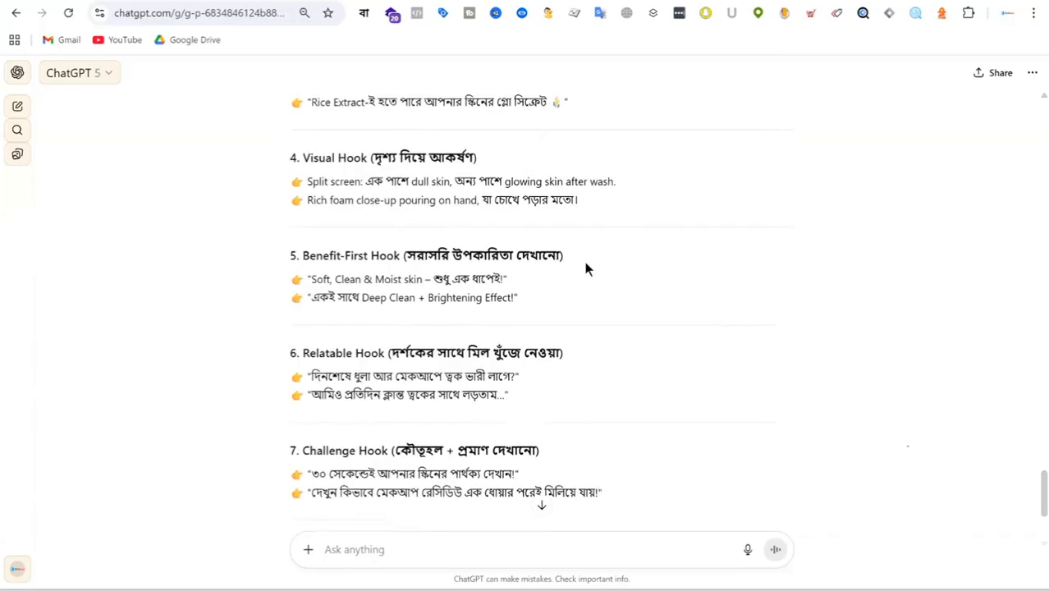
scroll(552, 236, "down", 1)
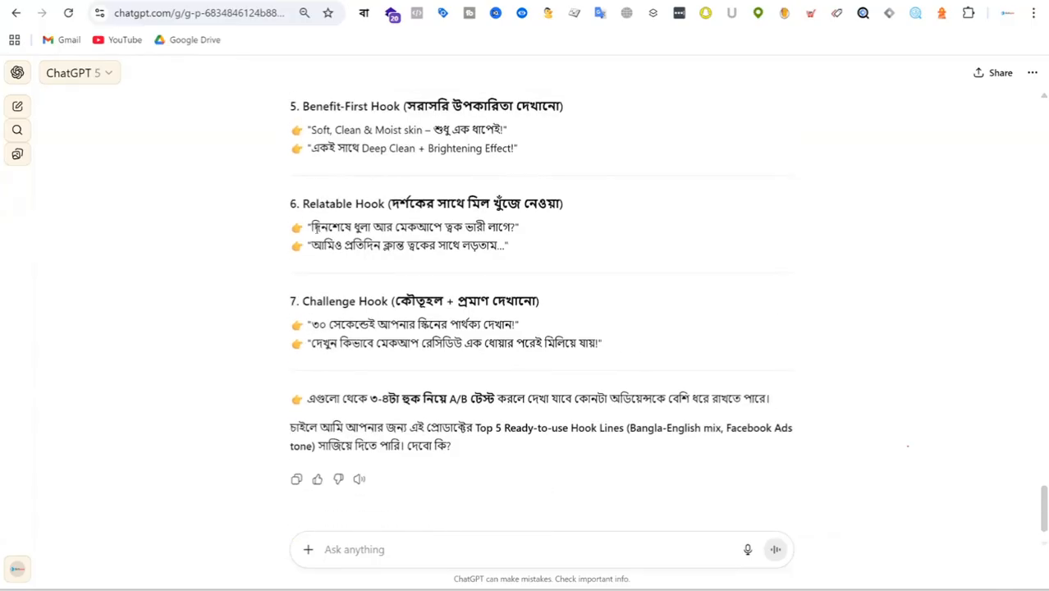
scroll(608, 228, "down", 1)
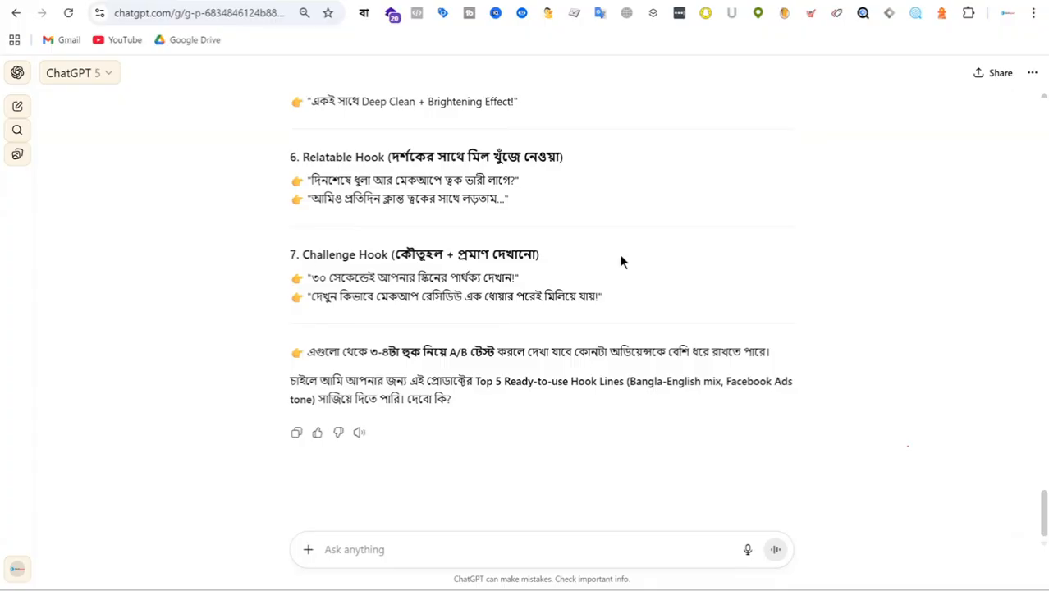
scroll(578, 298, "up", 5)
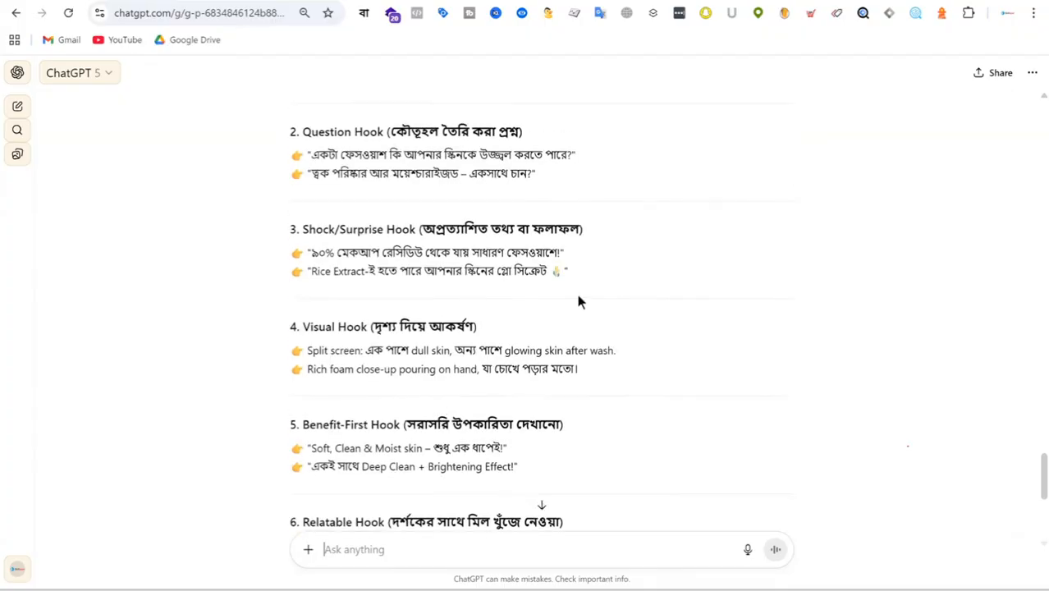
scroll(560, 326, "up", 4)
scroll(570, 361, "down", 7)
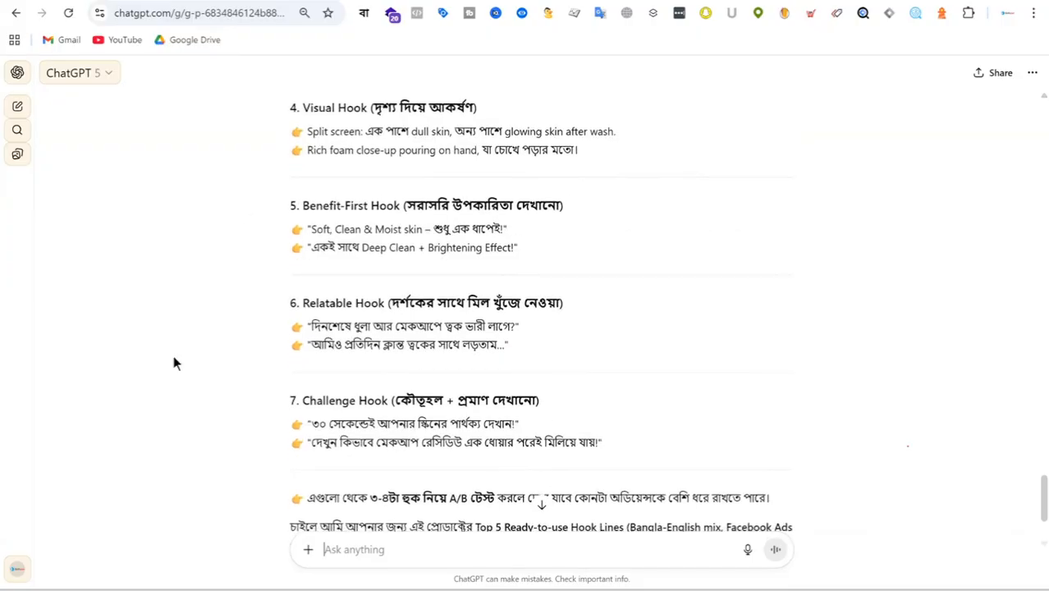
scroll(517, 344, "up", 5)
scroll(406, 229, "up", 2)
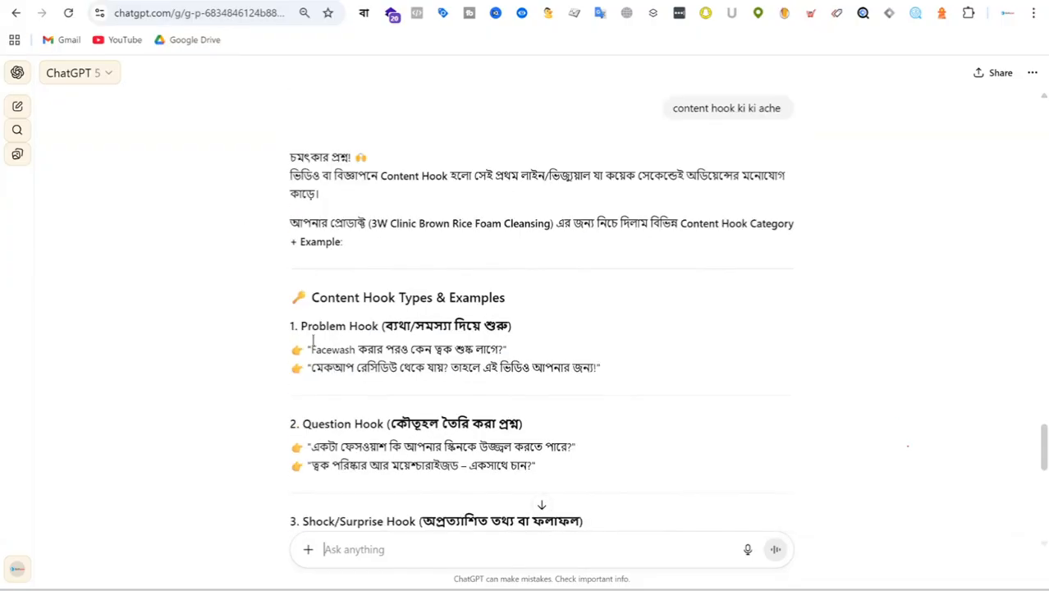
Step: Review the hook types again, highlighting the Problem Hook heading and the two Challenge Hook example lines
left_click_drag(301, 326, 529, 338)
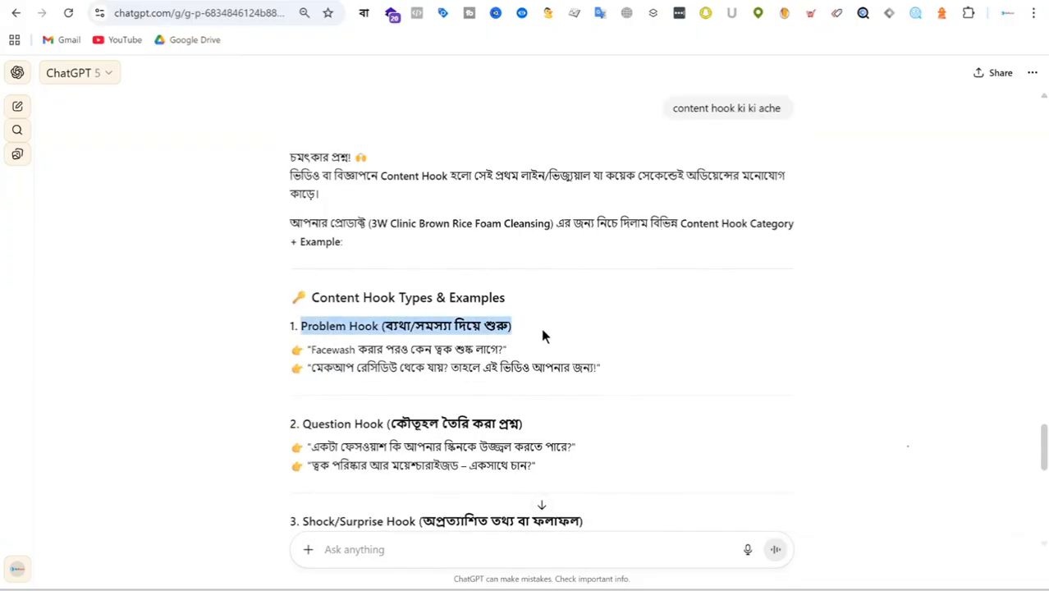
scroll(632, 297, "down", 3)
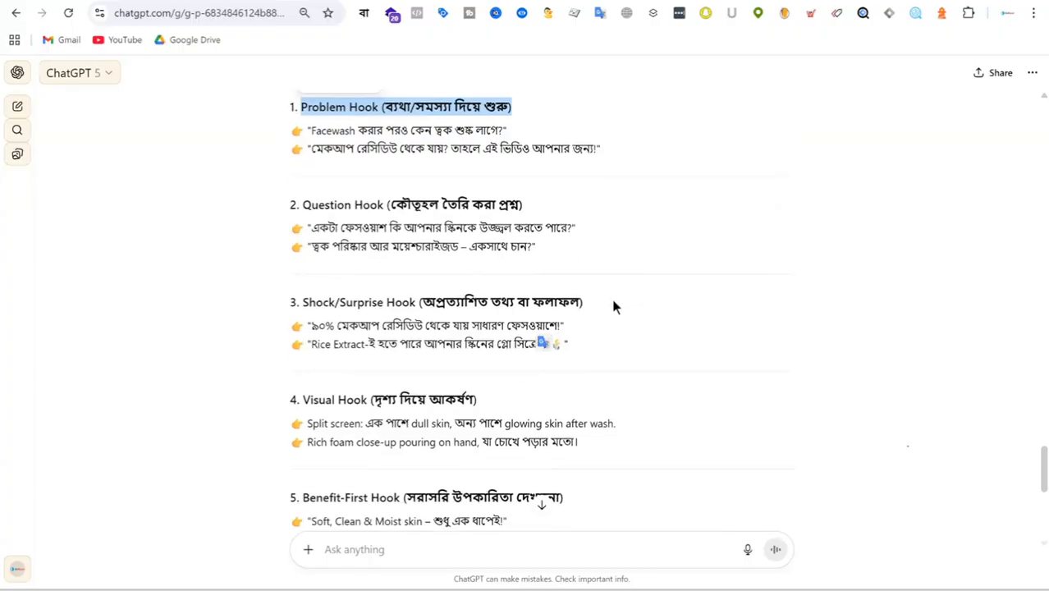
scroll(526, 299, "down", 2)
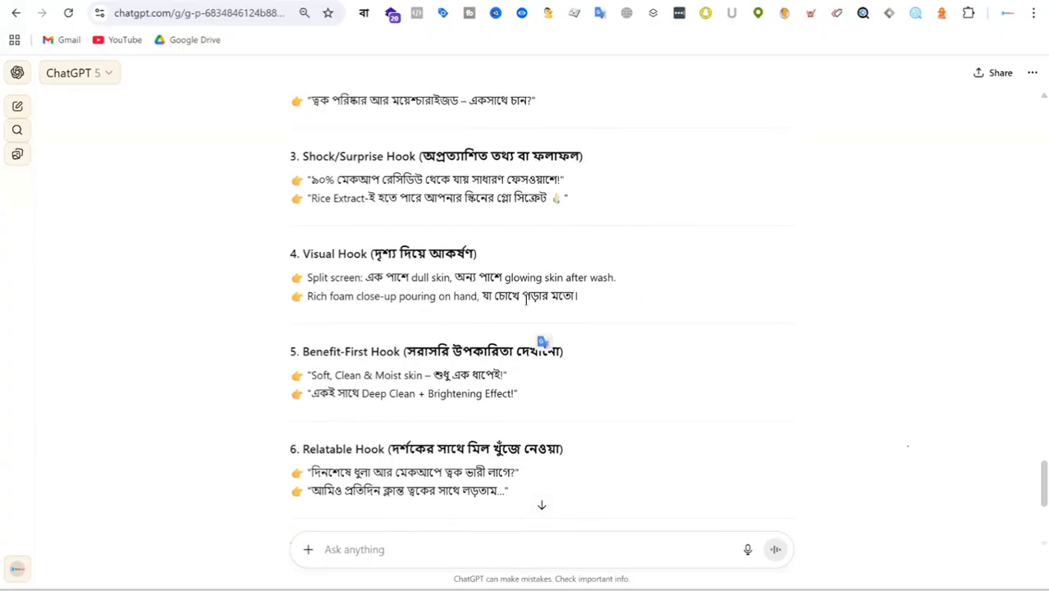
scroll(525, 297, "down", 4)
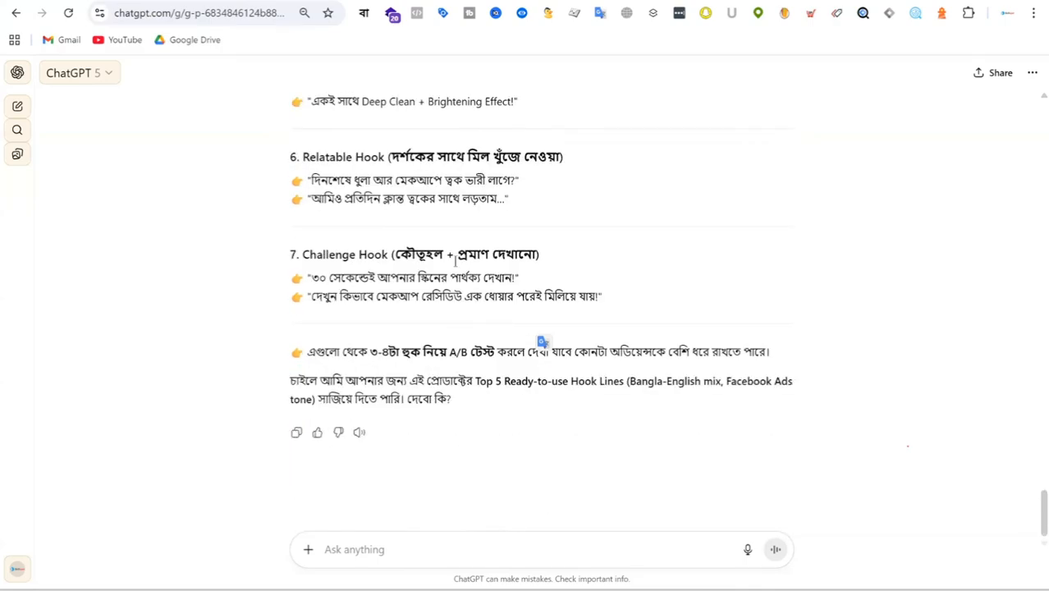
left_click_drag(307, 278, 612, 274)
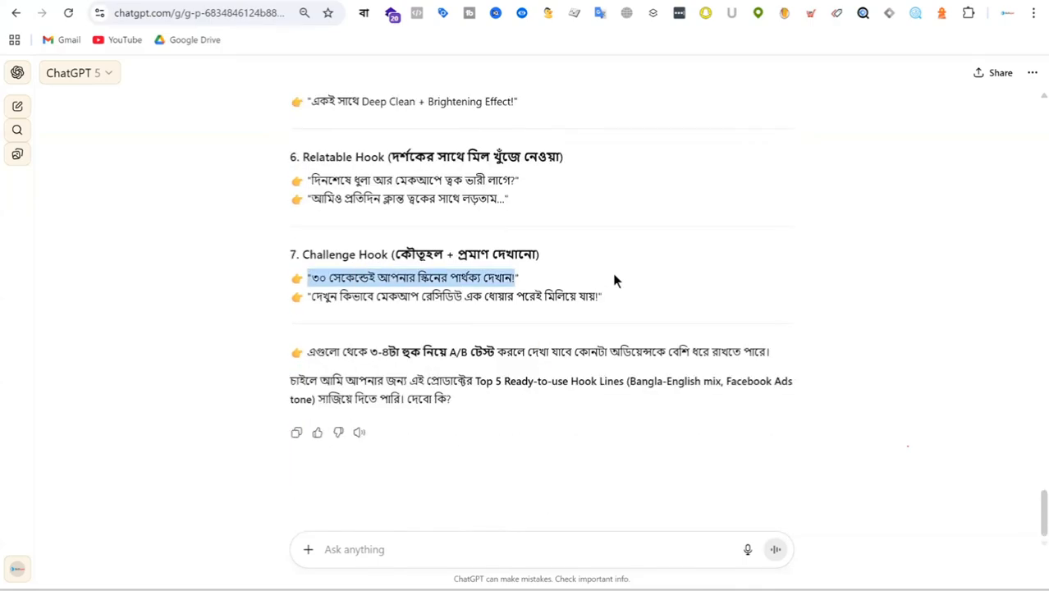
left_click_drag(313, 297, 580, 288)
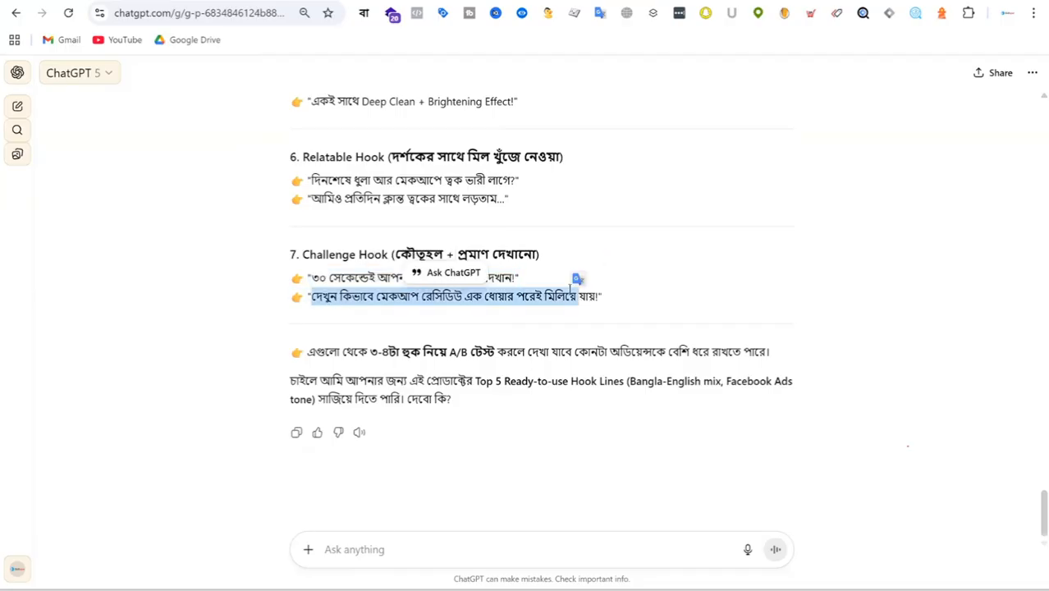
scroll(625, 264, "up", 9)
scroll(572, 344, "down", 2)
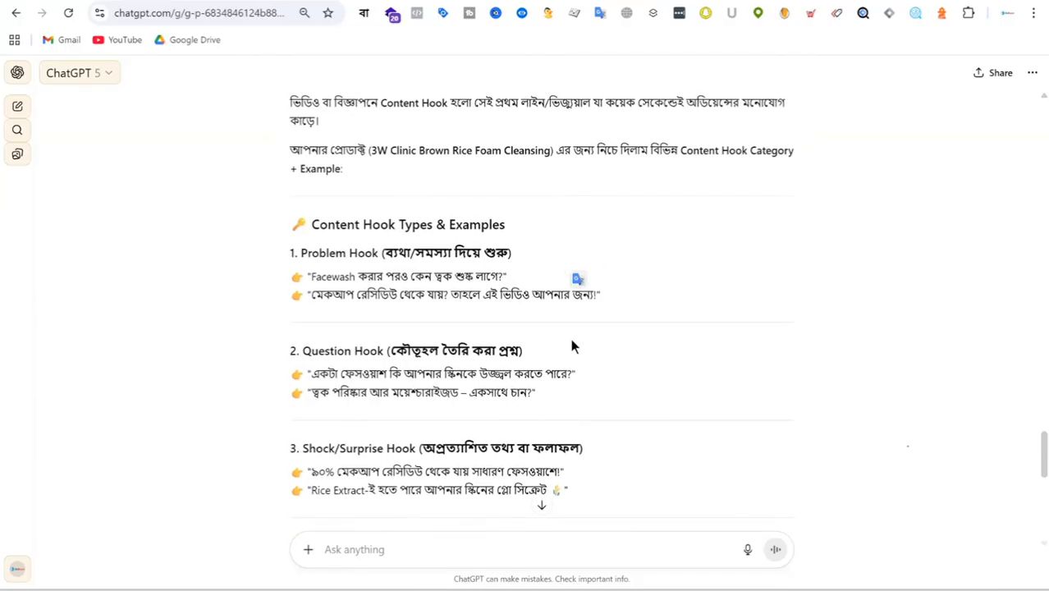
scroll(570, 343, "down", 1)
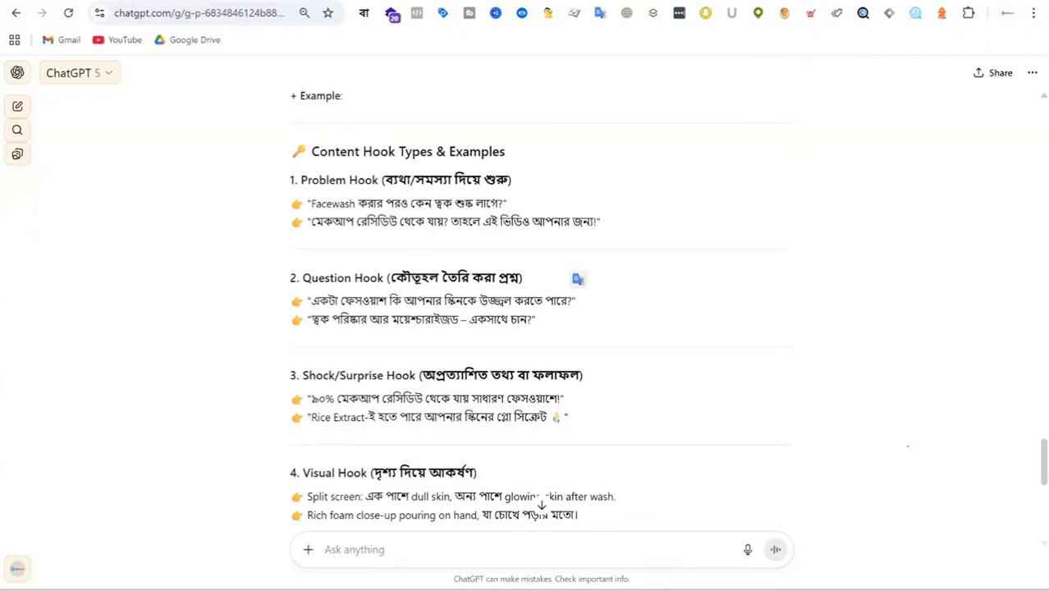
Step: Switch to the Class Note document in Google Docs and change "Story" to "Story/value" in the Hook–Story–CTA line
key("ctrl+Tab")
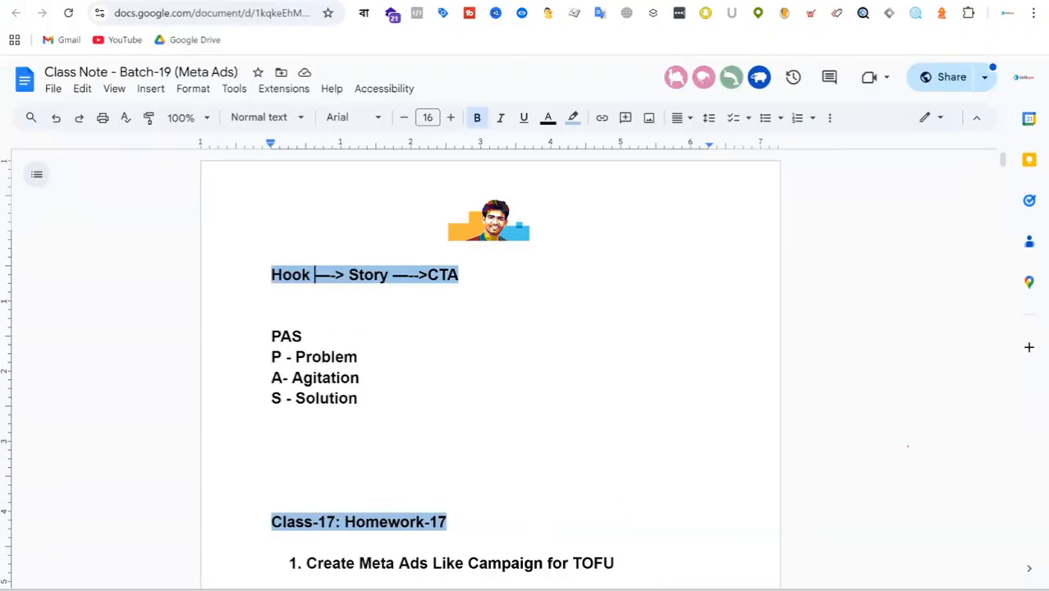
left_click(400, 372)
left_click_drag(271, 275, 392, 277)
left_click(350, 276)
left_click(397, 274)
key("BackSpace")
type("/value")
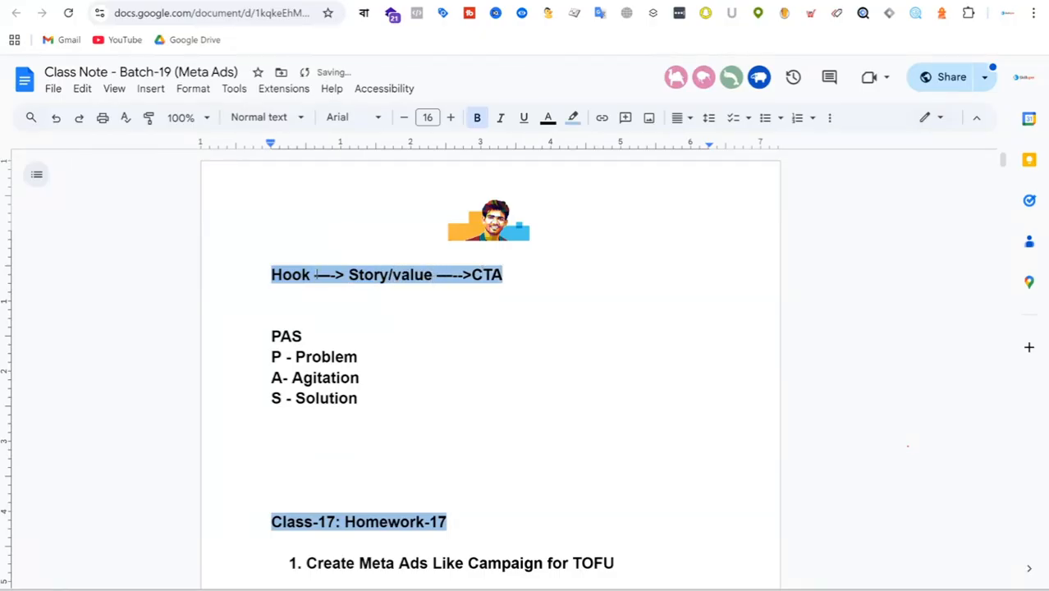
Step: Highlight the Hook, Story/value and CTA parts of the framework line one after another
left_click_drag(315, 276, 270, 275)
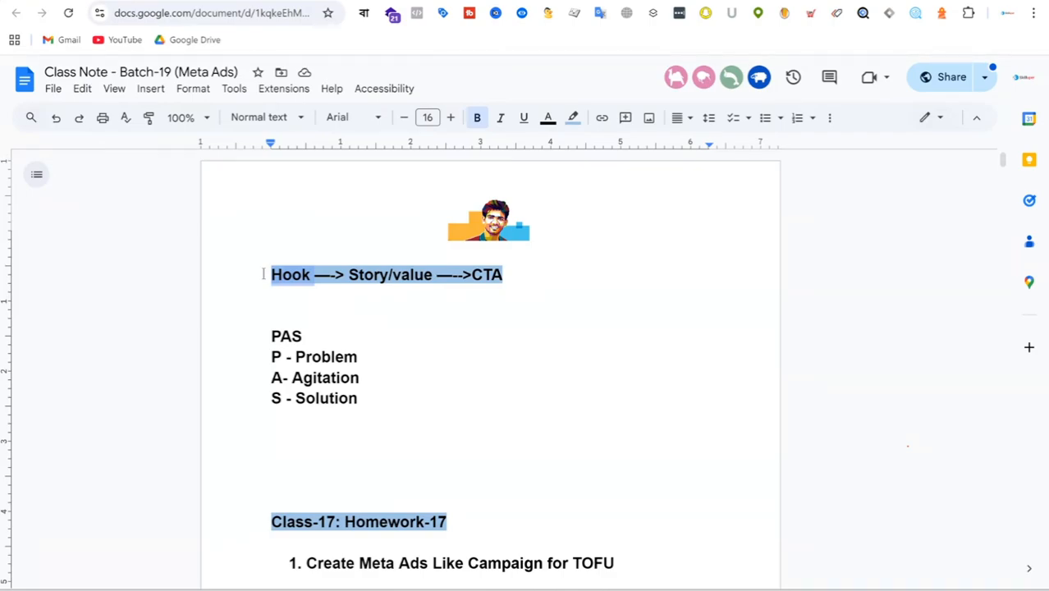
left_click(412, 308)
left_click_drag(345, 274, 433, 275)
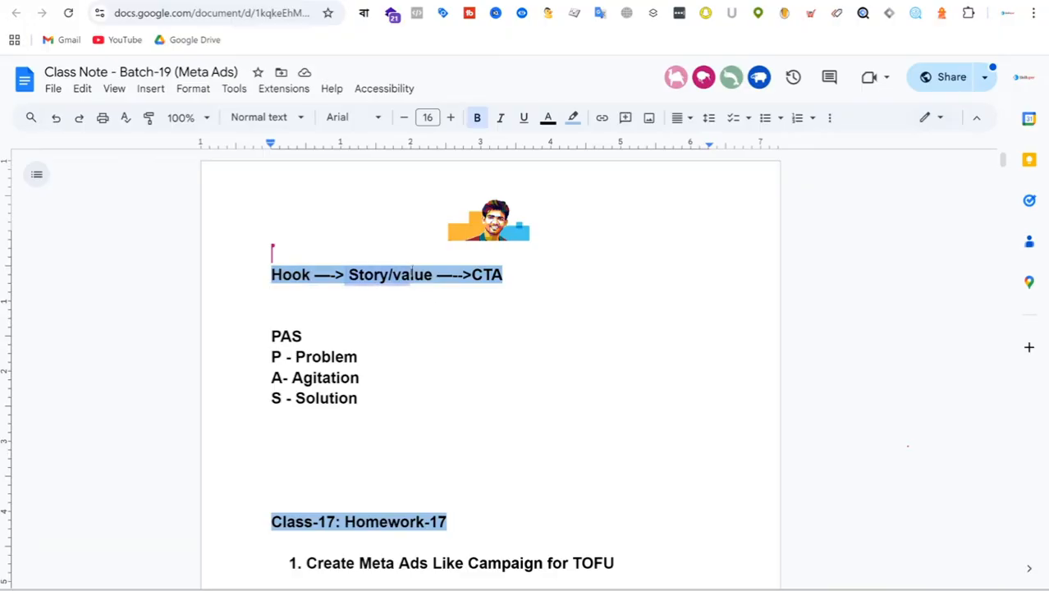
left_click(517, 287)
mouse_move(511, 274)
left_mouse_down()
mouse_move(274, 258)
mouse_move(510, 278)
left_mouse_up()
left_click(366, 292)
left_click(548, 299)
left_click(446, 354)
Step: Highlight the whole block of notes from the Hook–Story/value–CTA line down to the PAS Solution line
left_click_drag(417, 405, 255, 254)
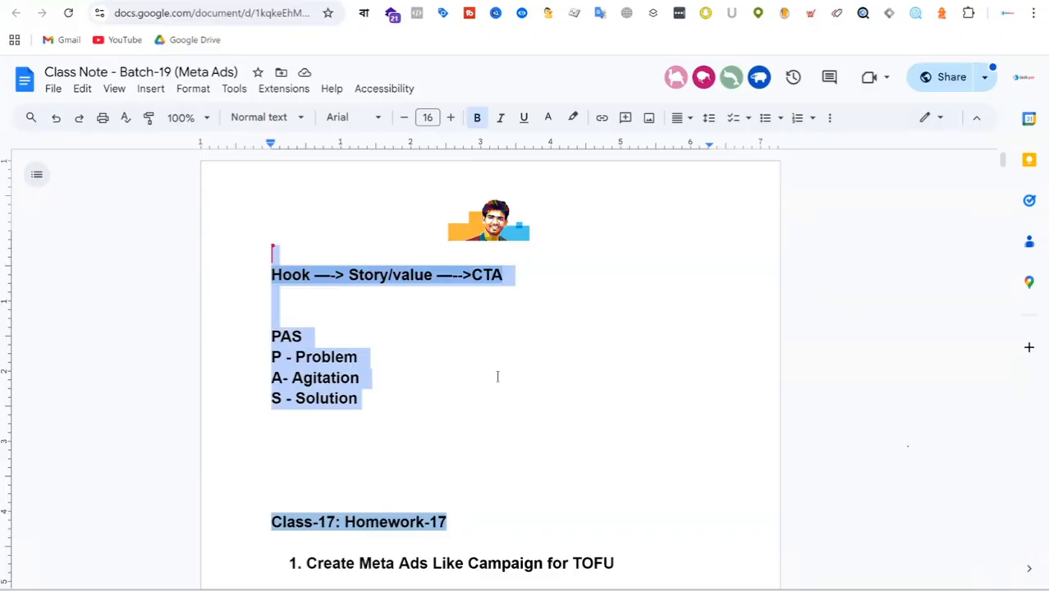
left_click(466, 366)
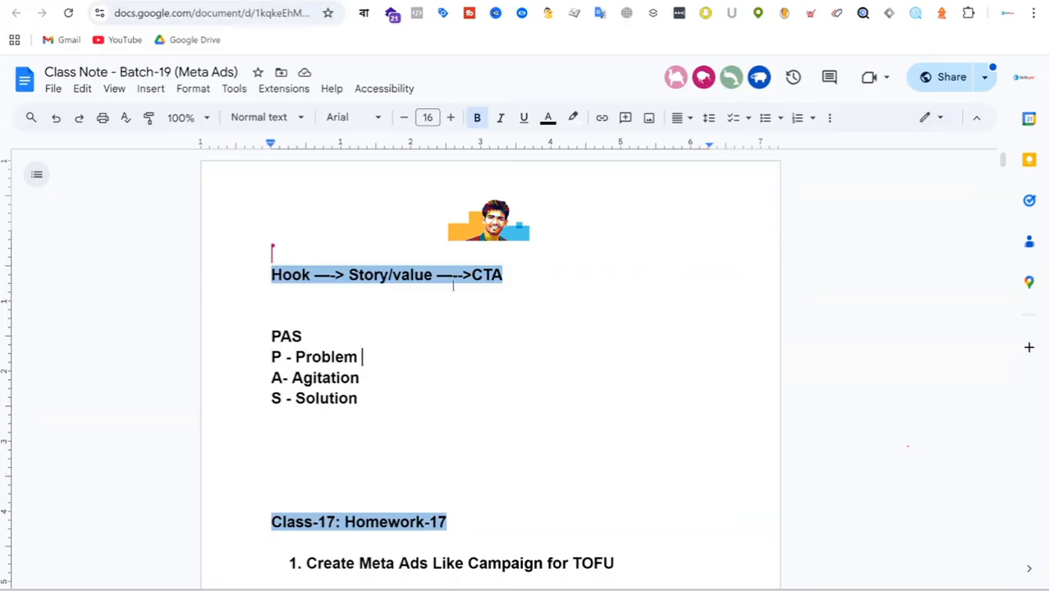
left_click_drag(368, 398, 230, 255)
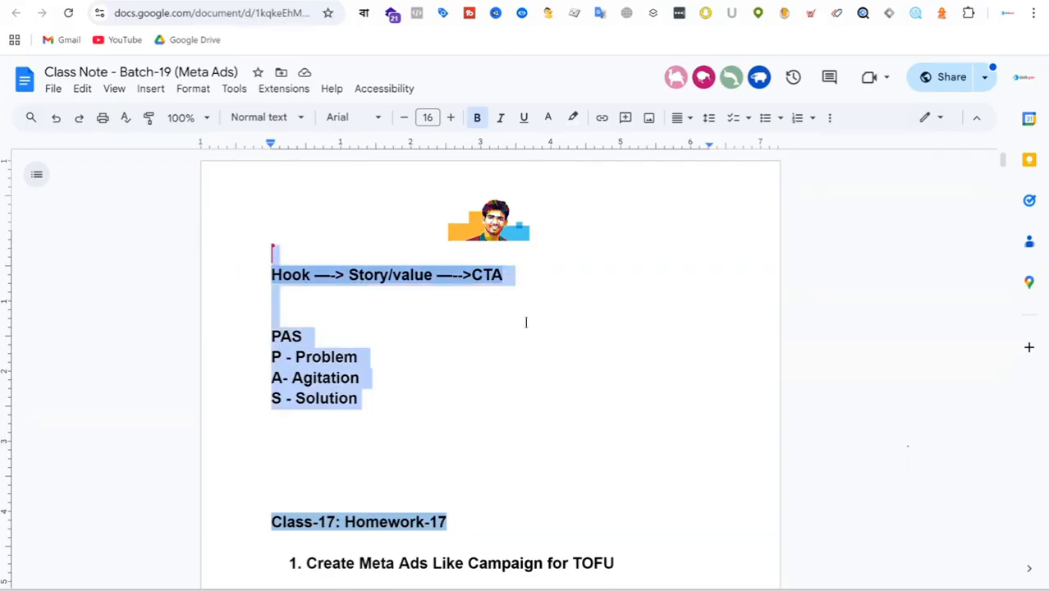
left_click(566, 330)
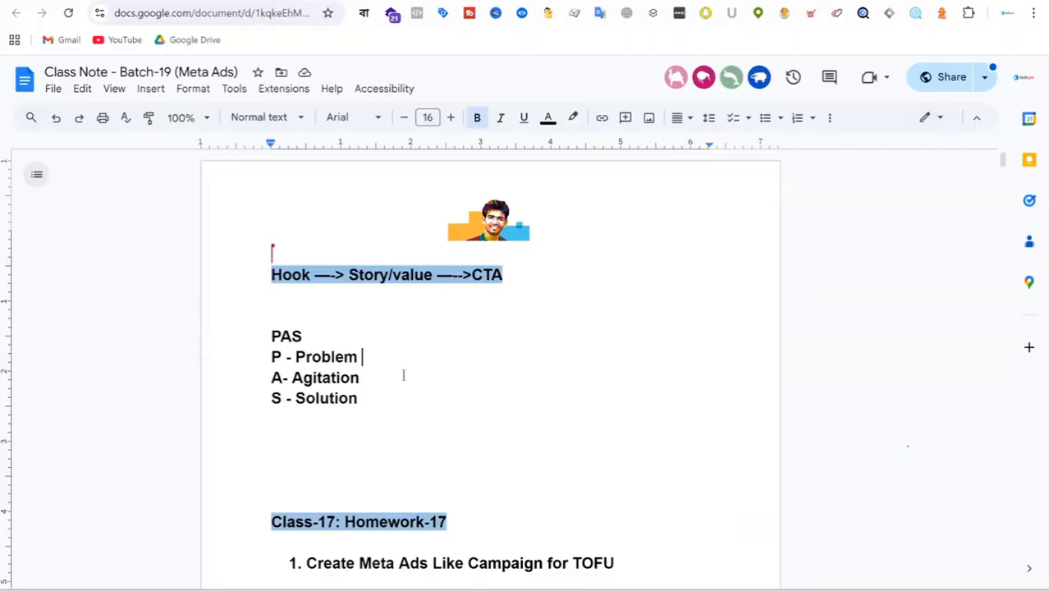
left_click_drag(361, 398, 285, 283)
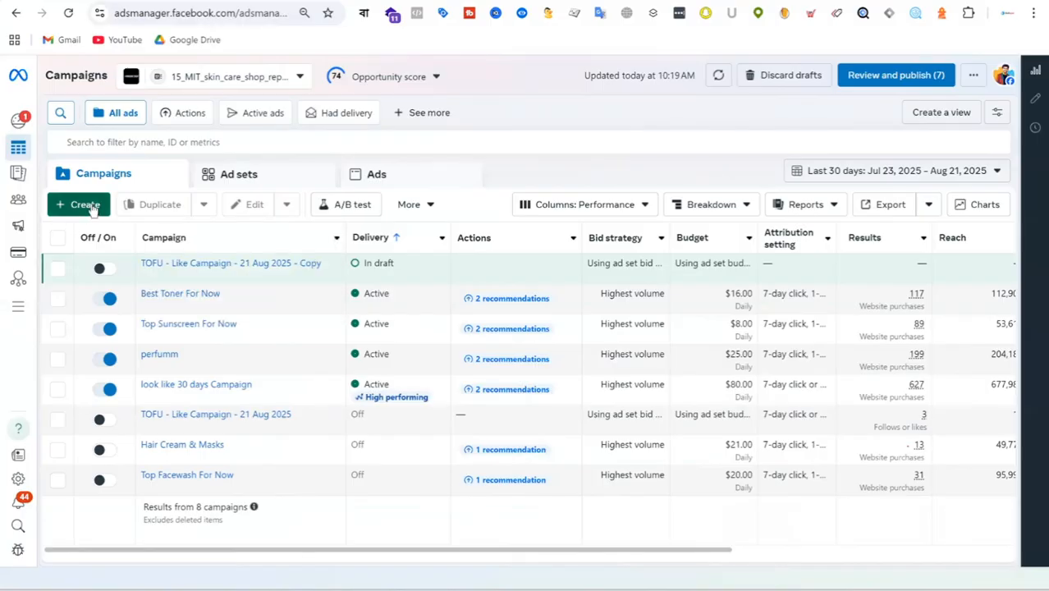
Step: Switch to Meta Ads Manager and create a new campaign with the Awareness objective
left_click(92, 207)
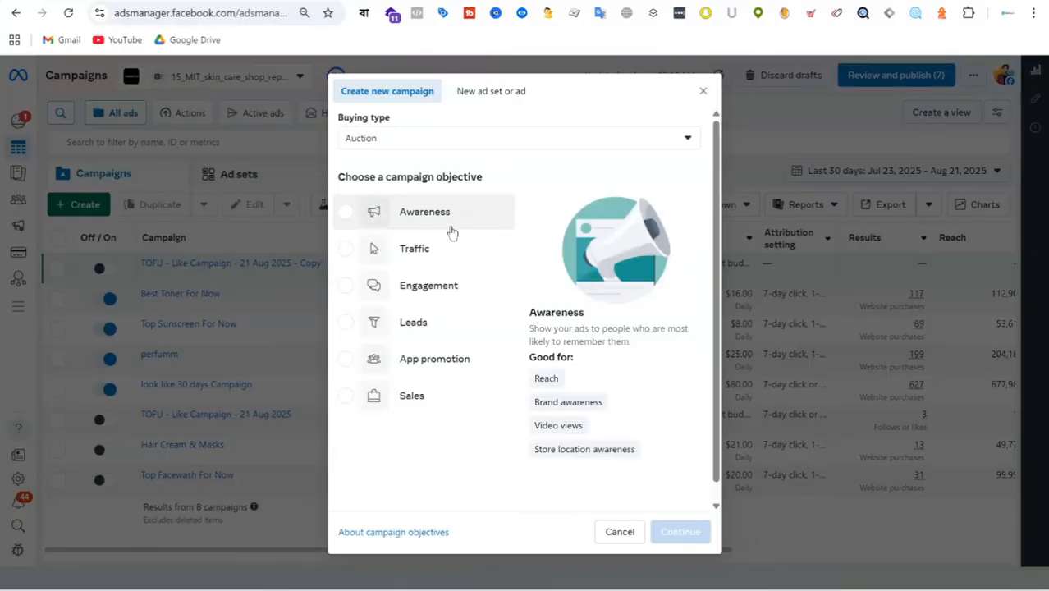
left_click(454, 226)
left_click(694, 532)
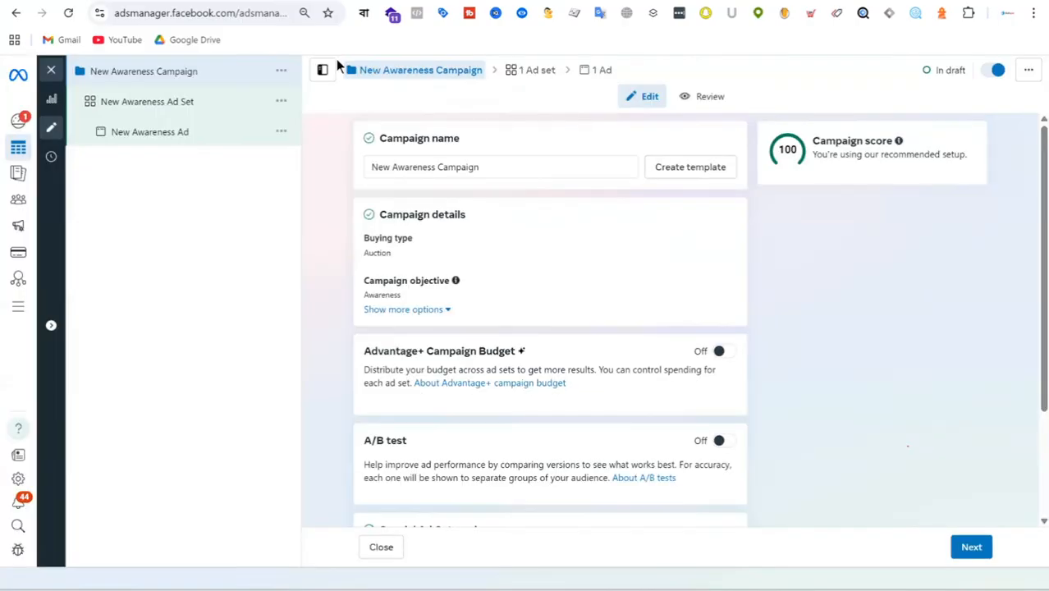
Step: Rename the campaign as "TOFU - 30 Sec video - 22 August 2025"
left_click(509, 168)
key("ctrl+a")
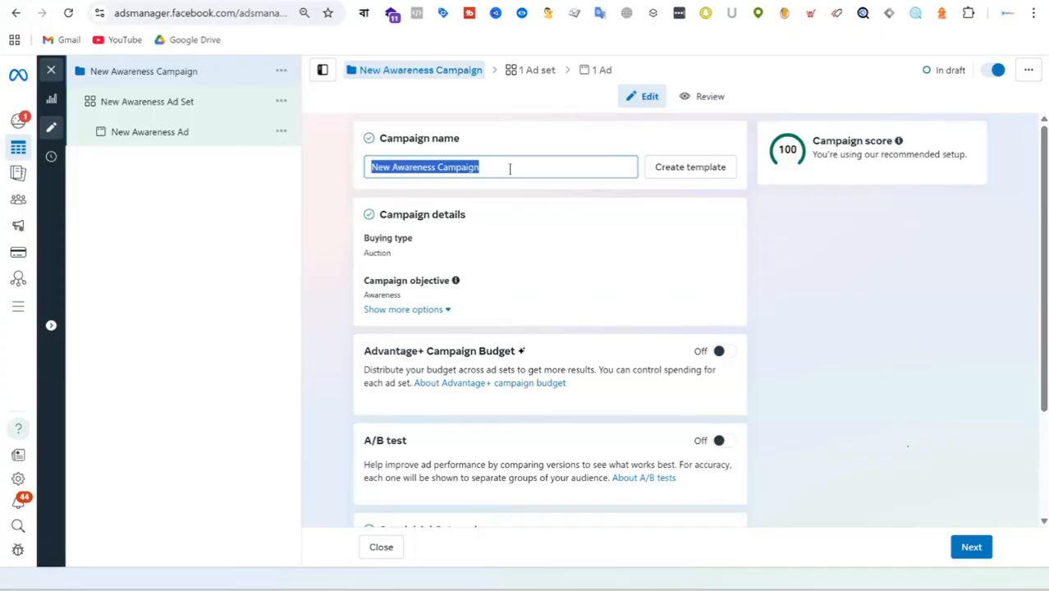
type("T")
key("BackSpace")
type("TOF")
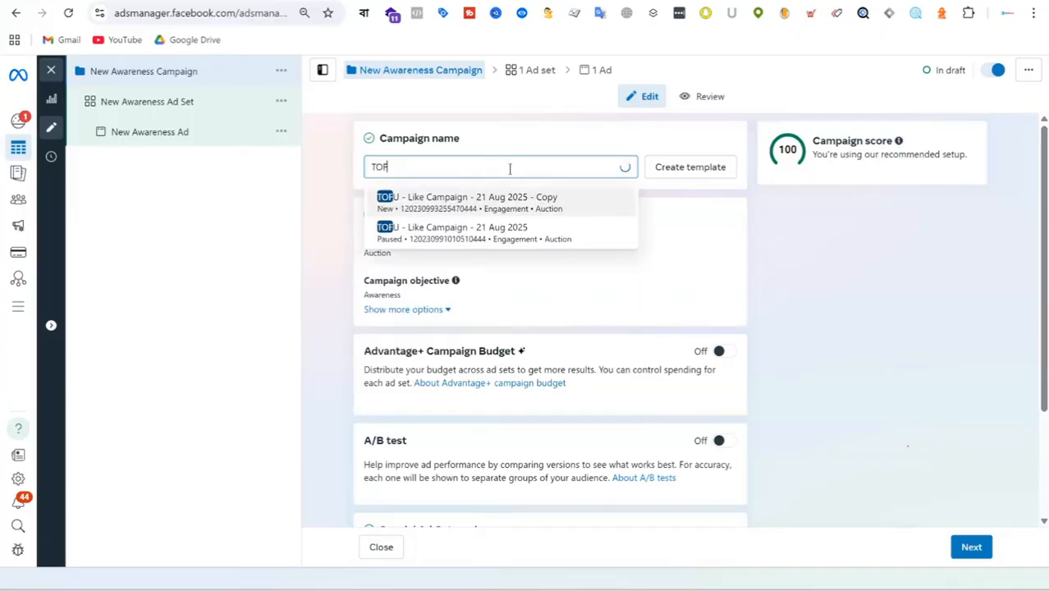
type("U -")
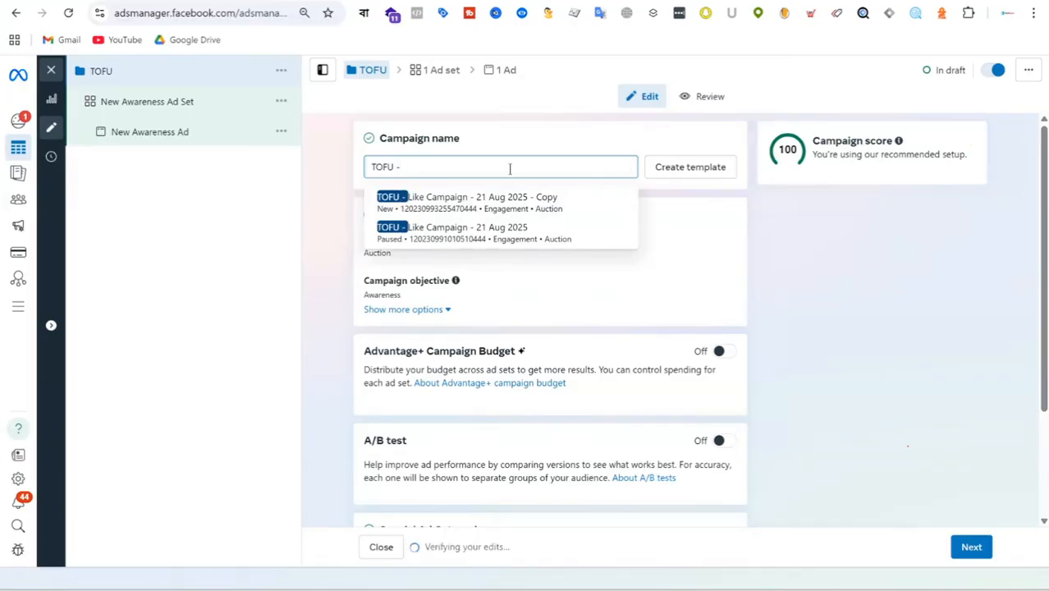
type("30")
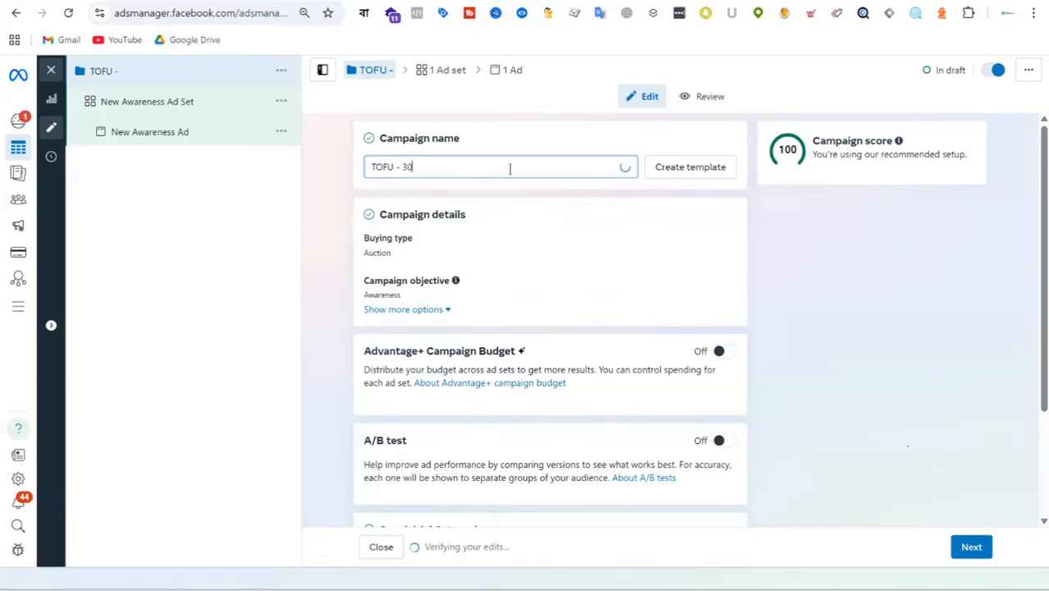
type(" Sec")
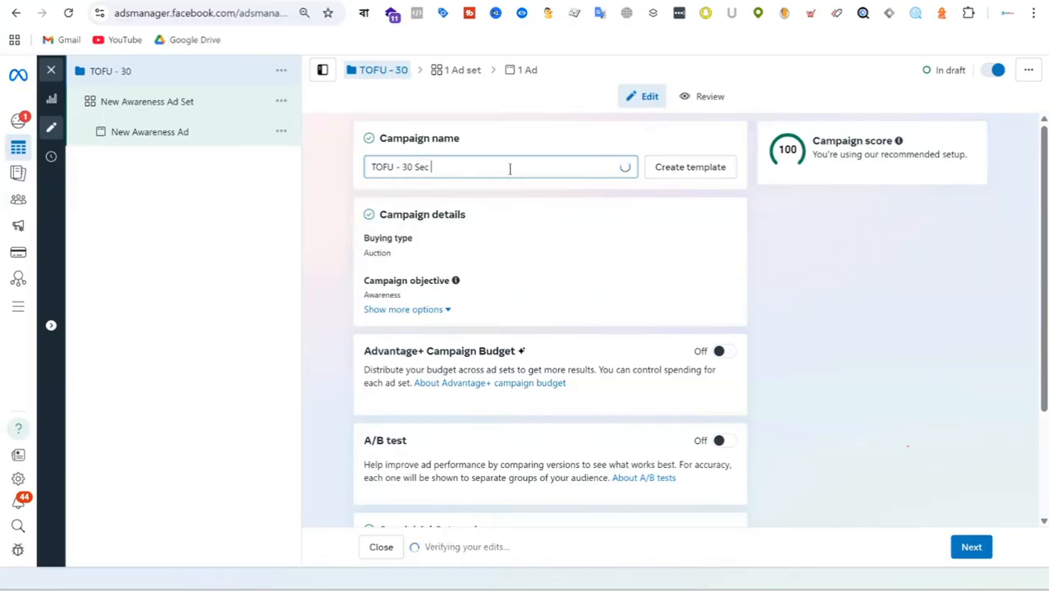
type(" video -")
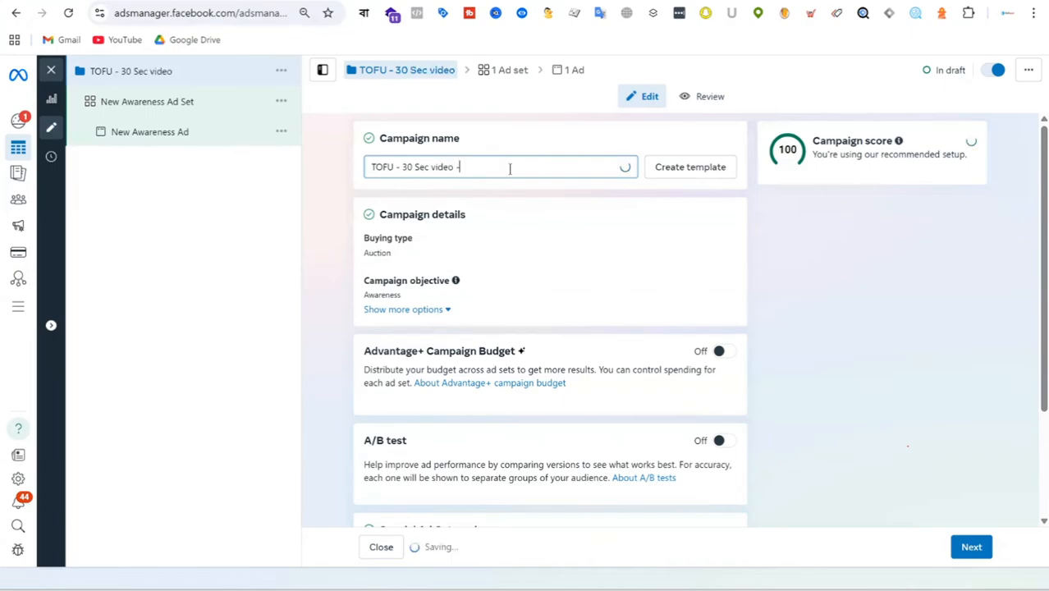
type(" 22 ")
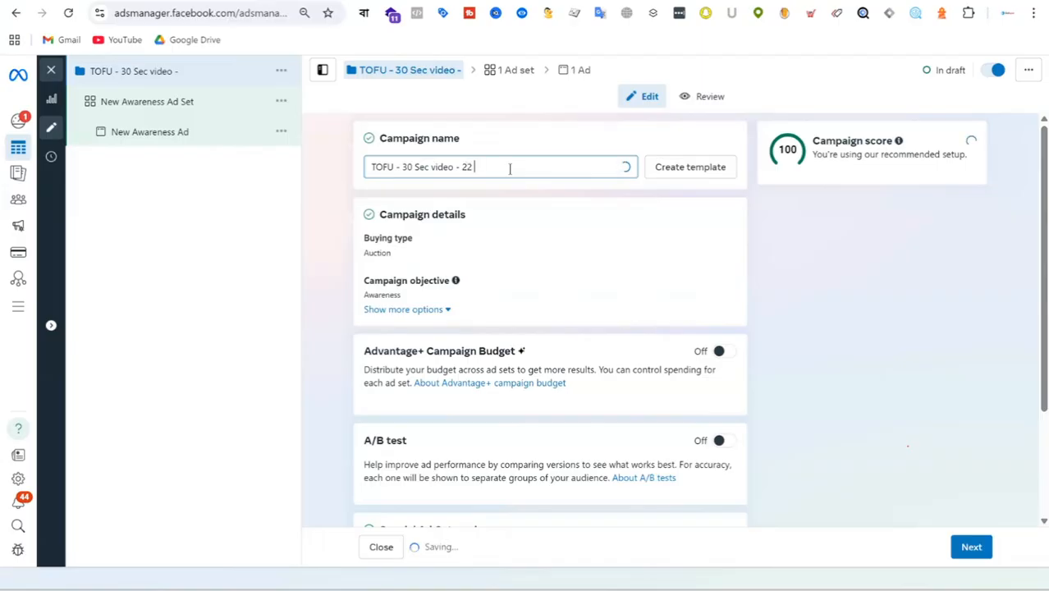
type("AUgust")
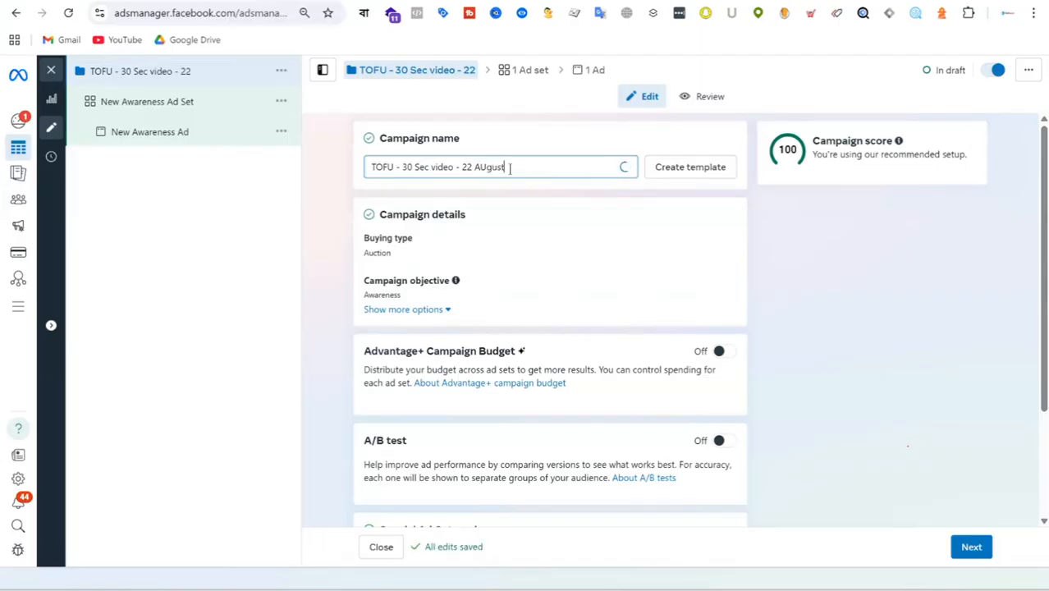
key("BackSpace")
key("BackSpace")
key("BackSpace")
key("BackSpace")
key("BackSpace")
type("ugust ")
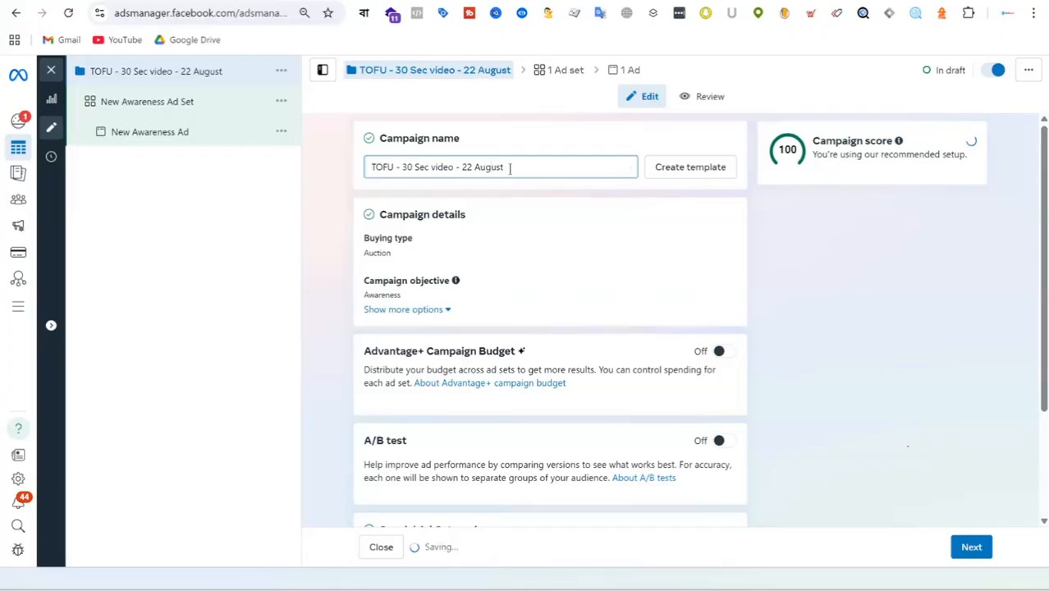
type("2025")
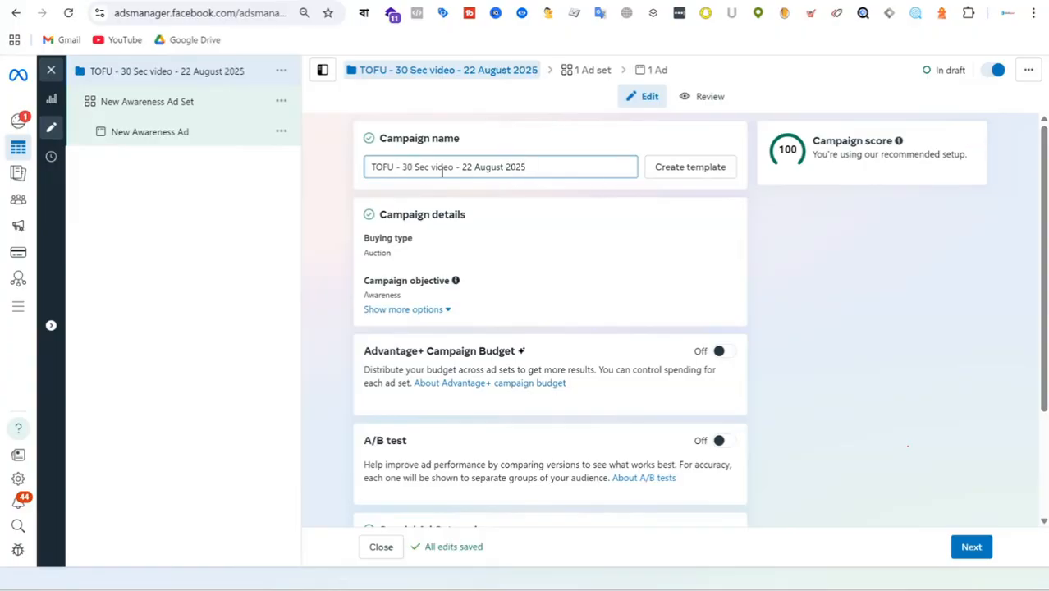
left_click_drag(547, 168, 345, 164)
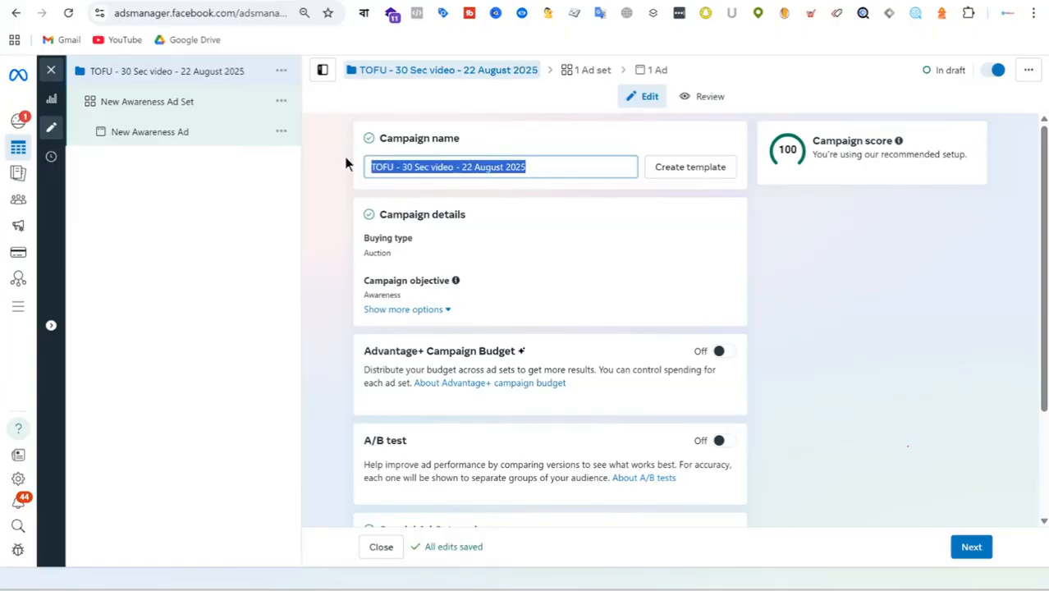
left_click(550, 166)
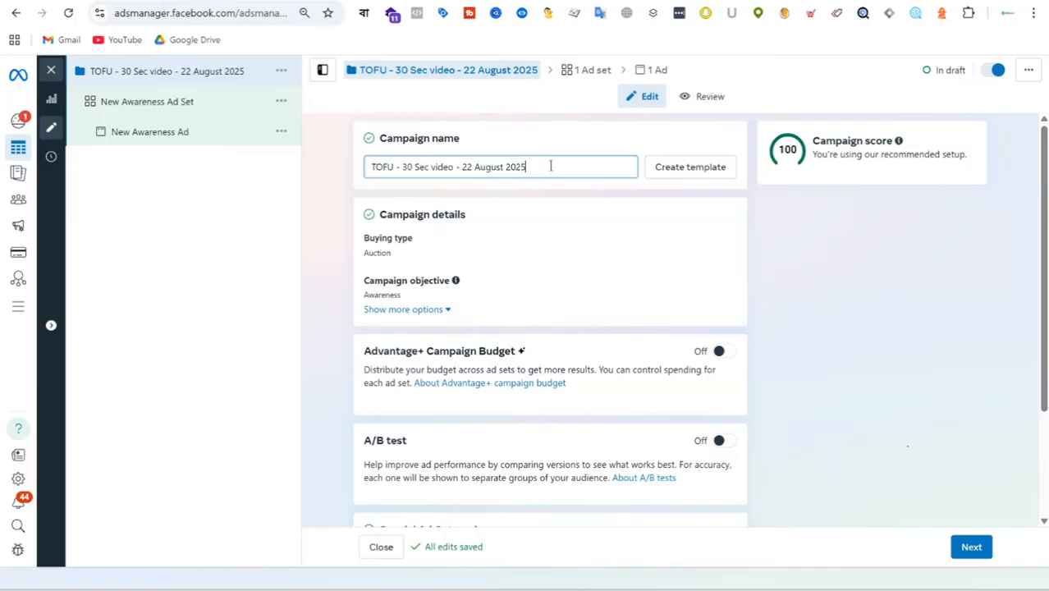
Step: Proceed to the ad set level and name the ad set "30 Sec video on Cleanser"
scroll(609, 222, "down", 2)
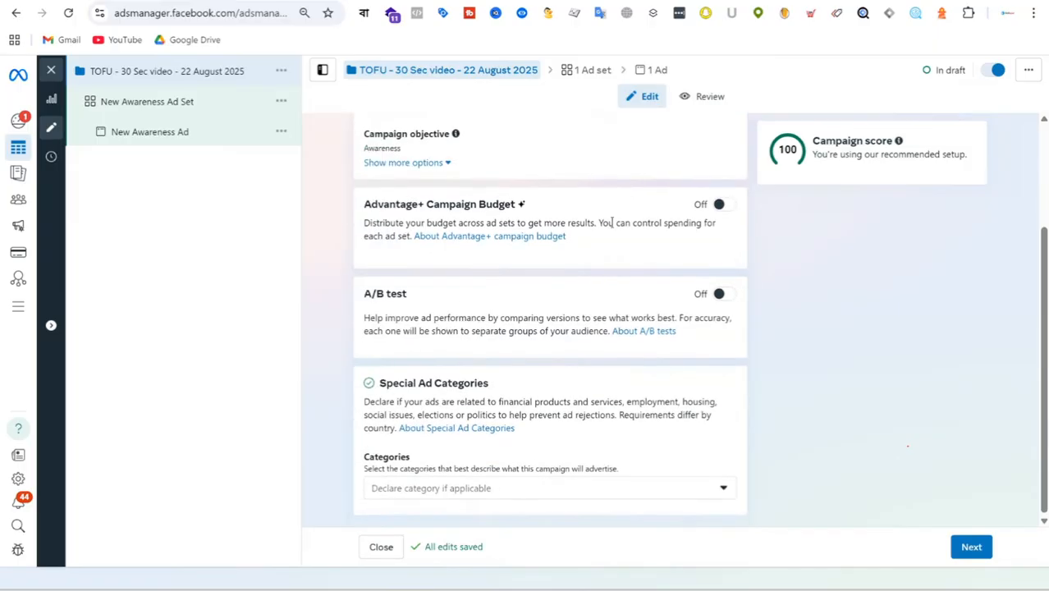
left_click(971, 546)
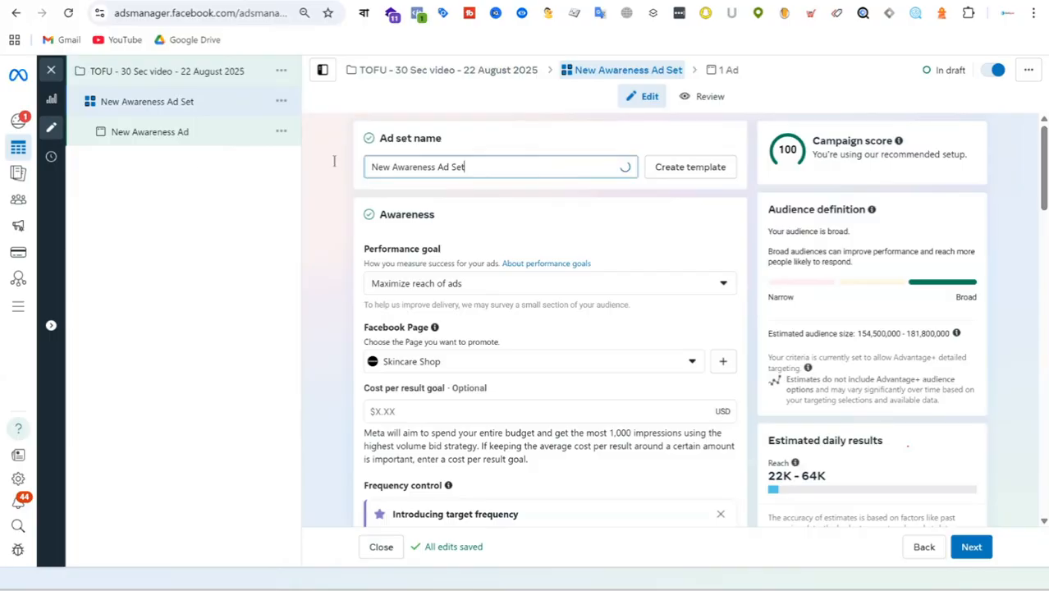
left_click_drag(624, 166, 187, 168)
type("30n")
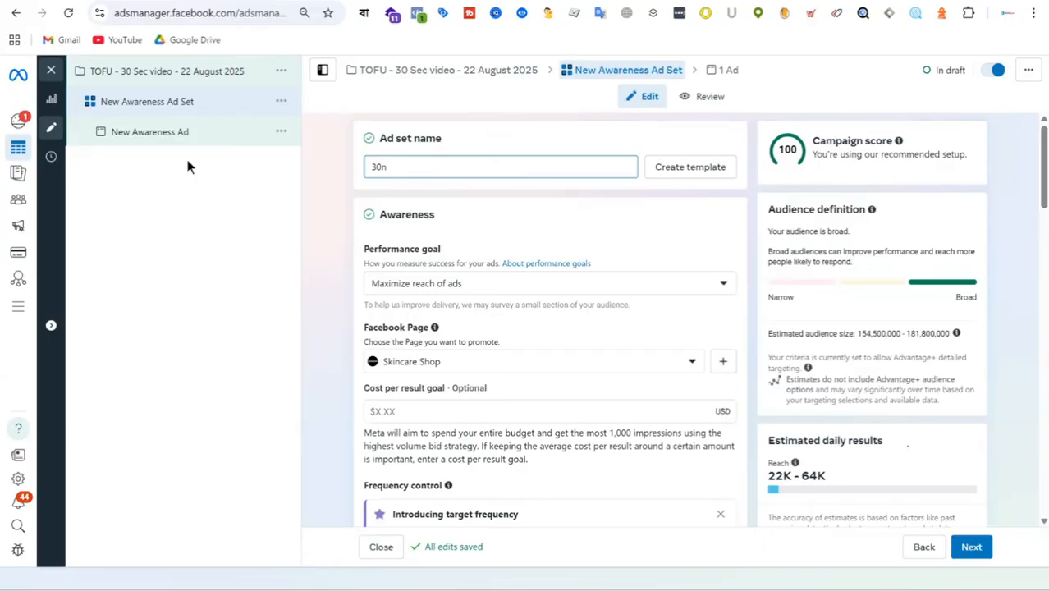
key("BackSpace")
type("Sec v")
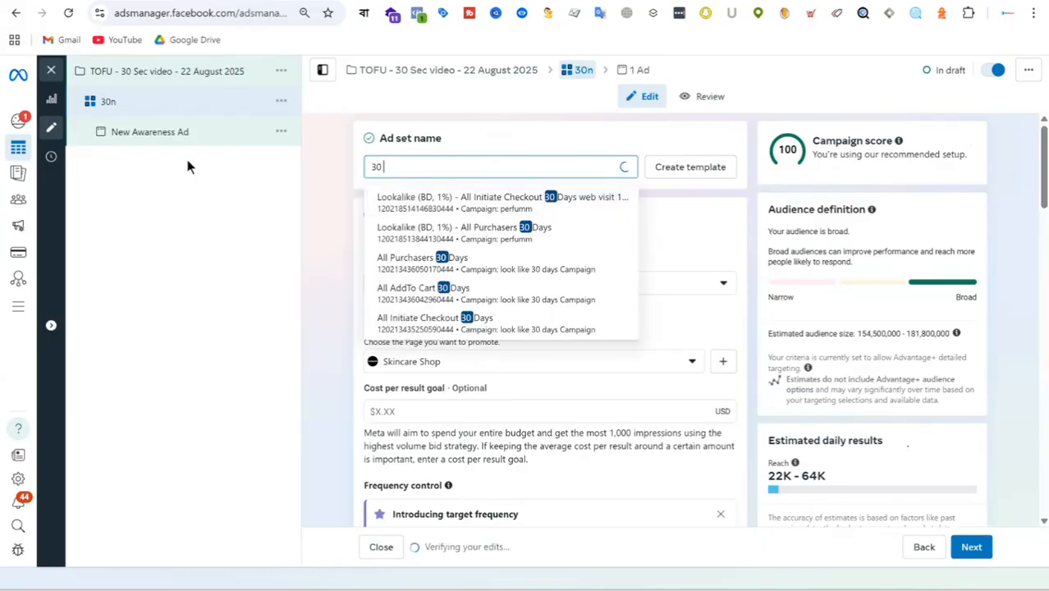
type("ideo on")
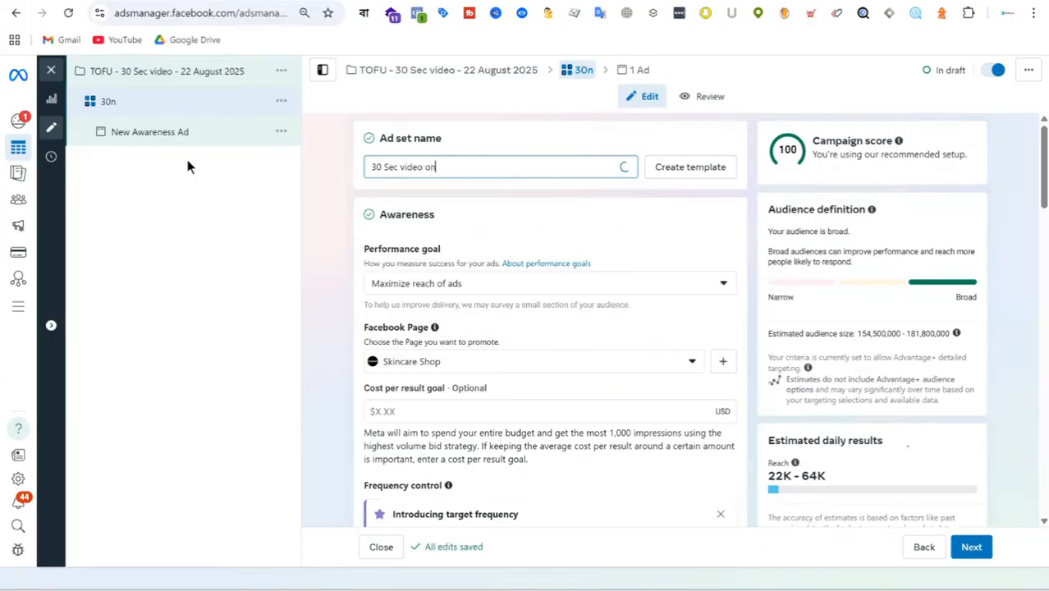
type(" C")
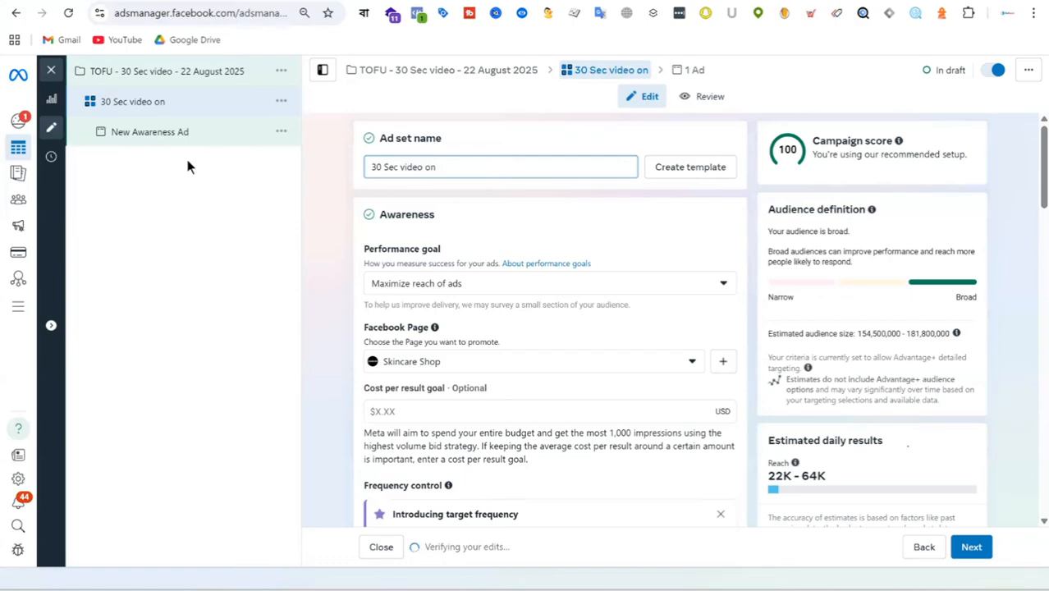
type("lea")
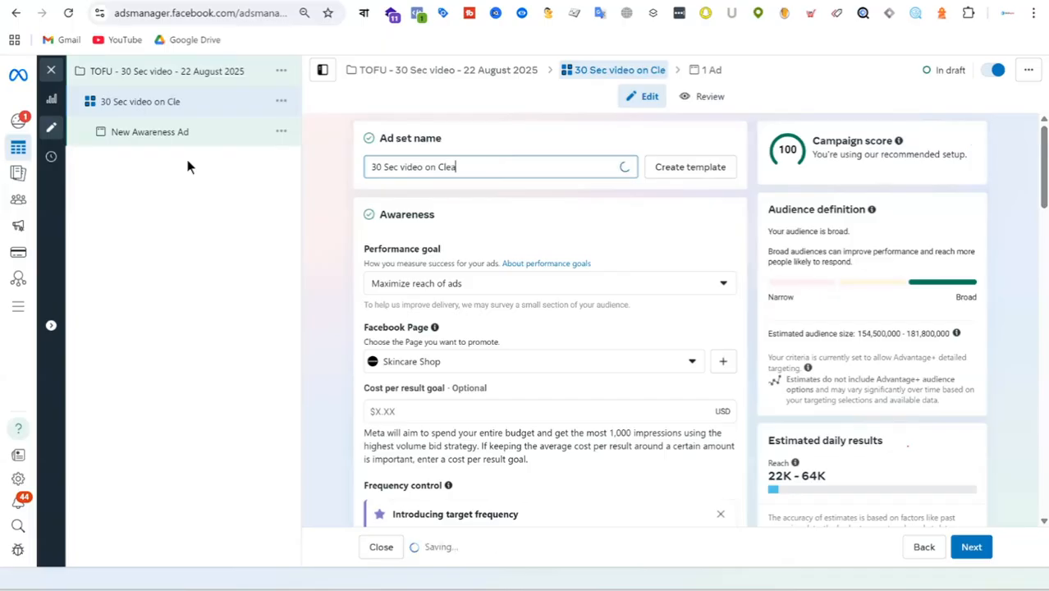
type("nset")
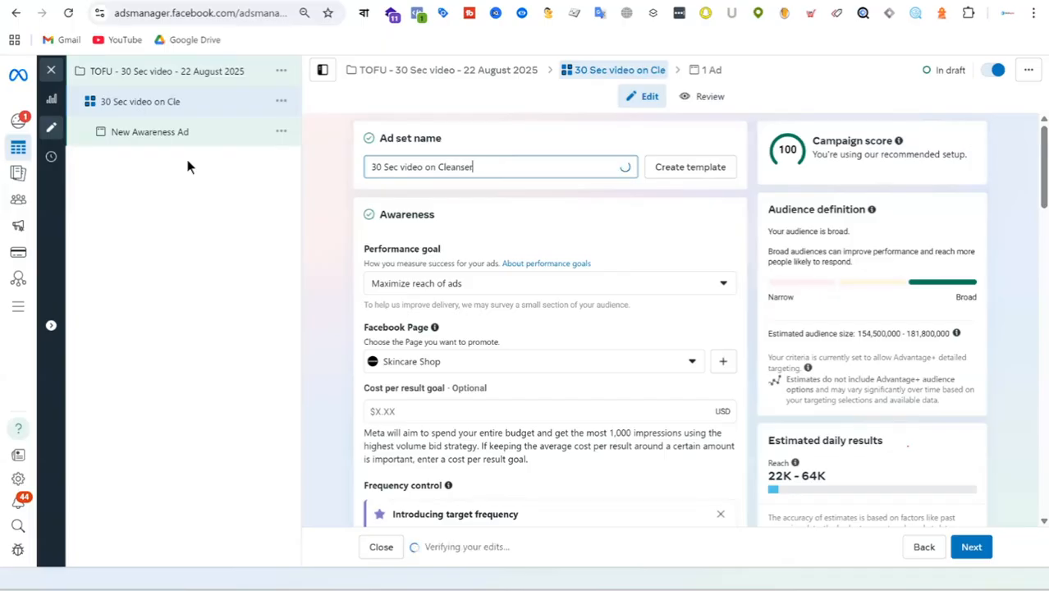
Step: Look through the ad set's settings down to placements and examine the available awareness and video view performance goals
scroll(553, 295, "down", 1)
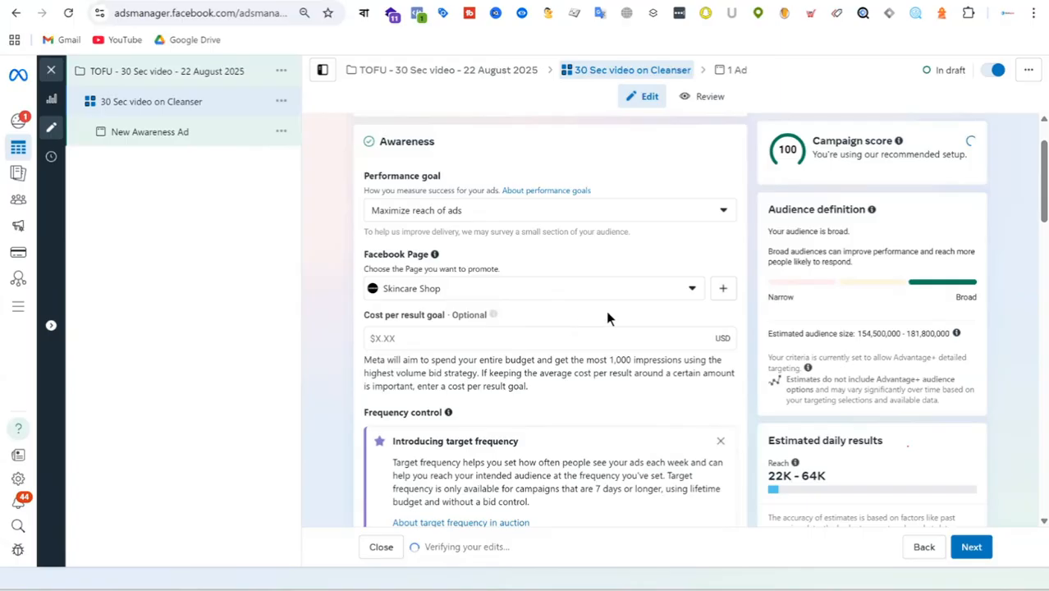
scroll(615, 237, "down", 1)
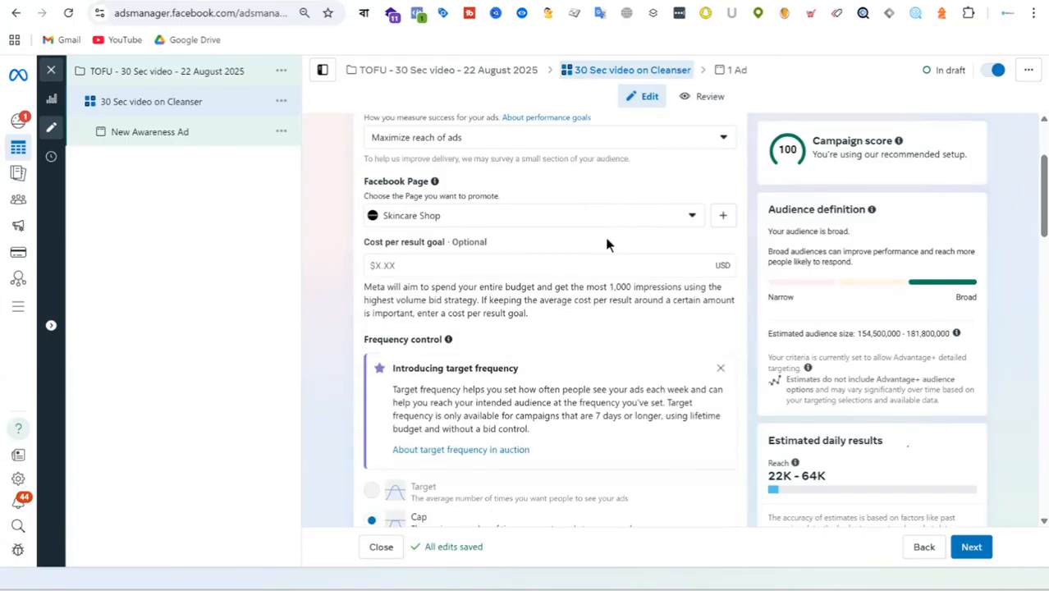
scroll(607, 228, "down", 2)
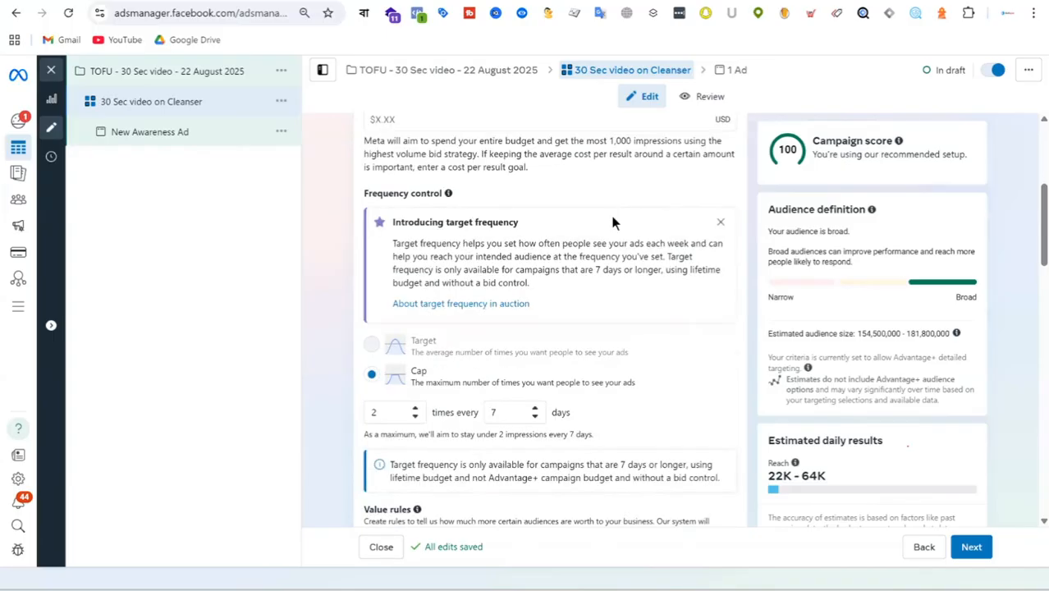
scroll(611, 221, "down", 6)
scroll(616, 215, "down", 12)
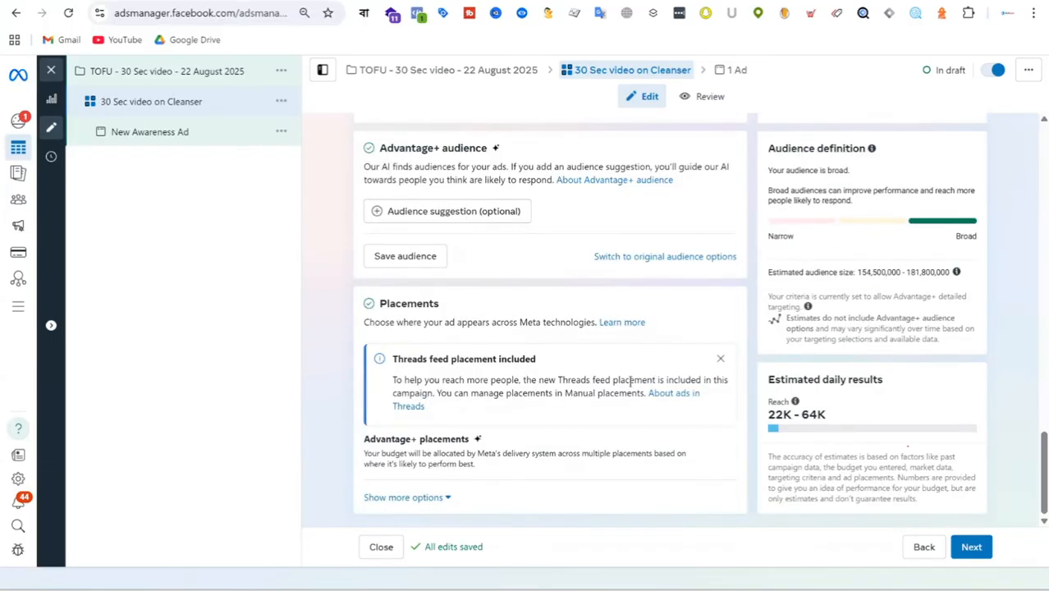
scroll(630, 380, "up", 20)
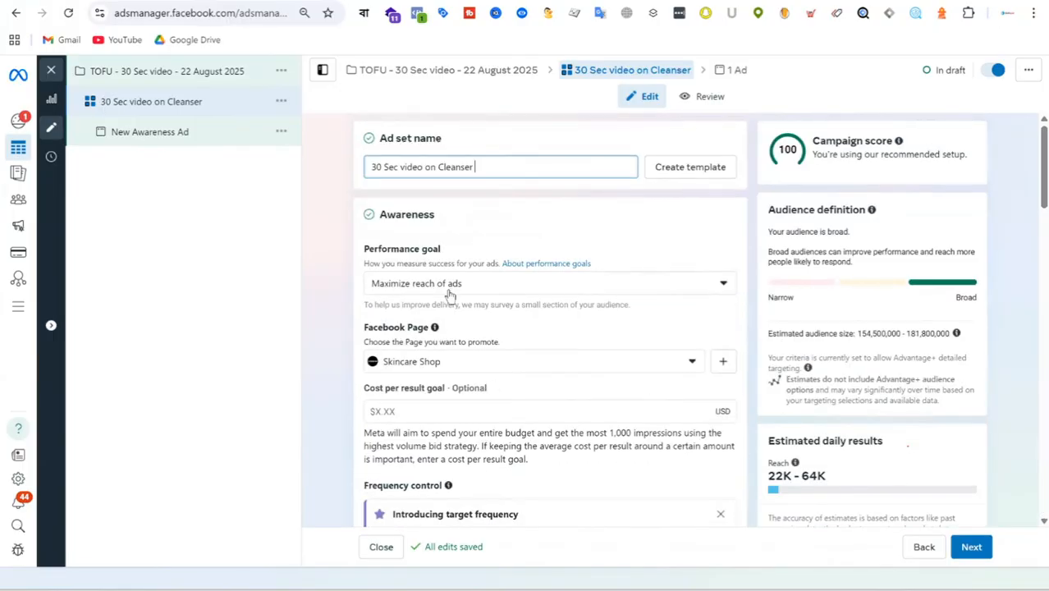
left_click(454, 284)
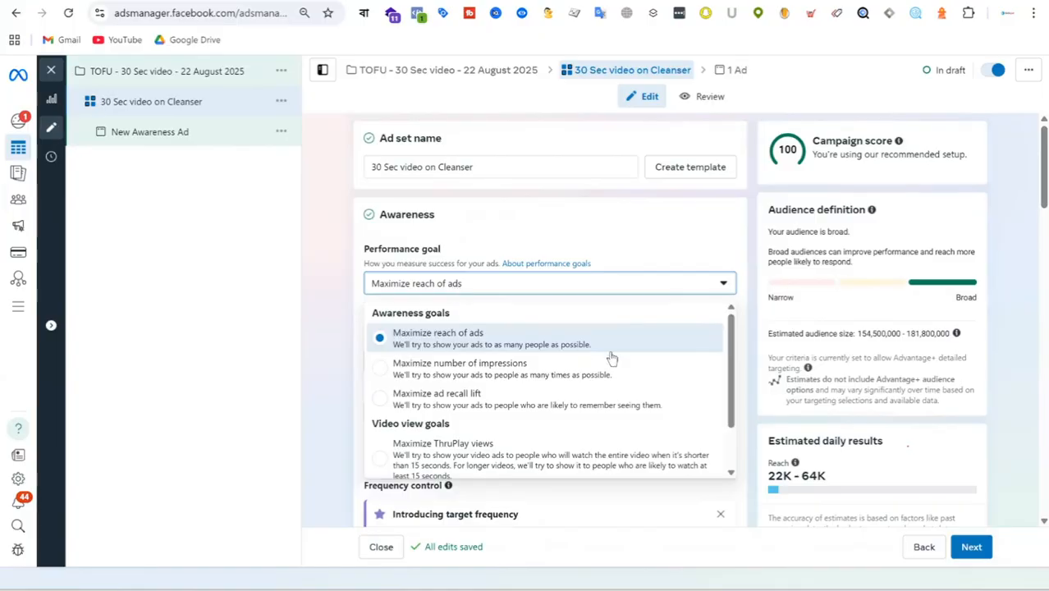
scroll(611, 356, "down", 1)
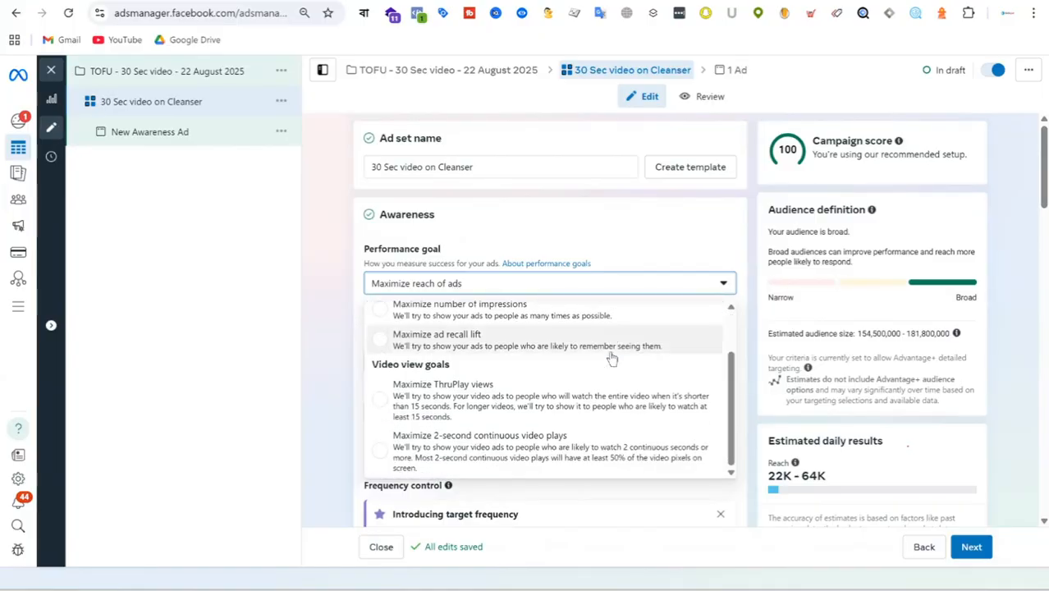
scroll(611, 358, "up", 1)
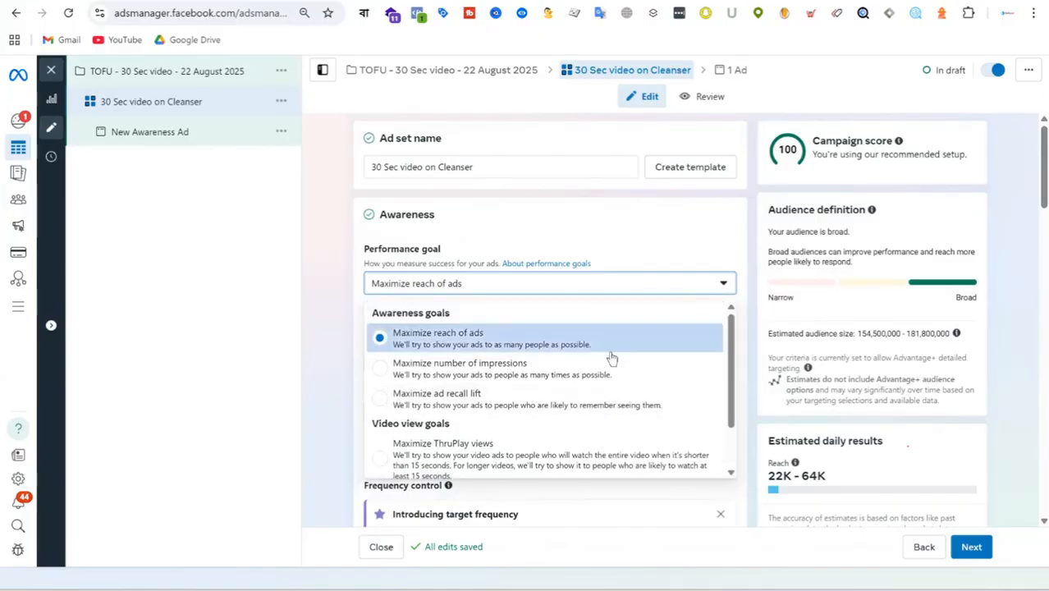
left_click(604, 222)
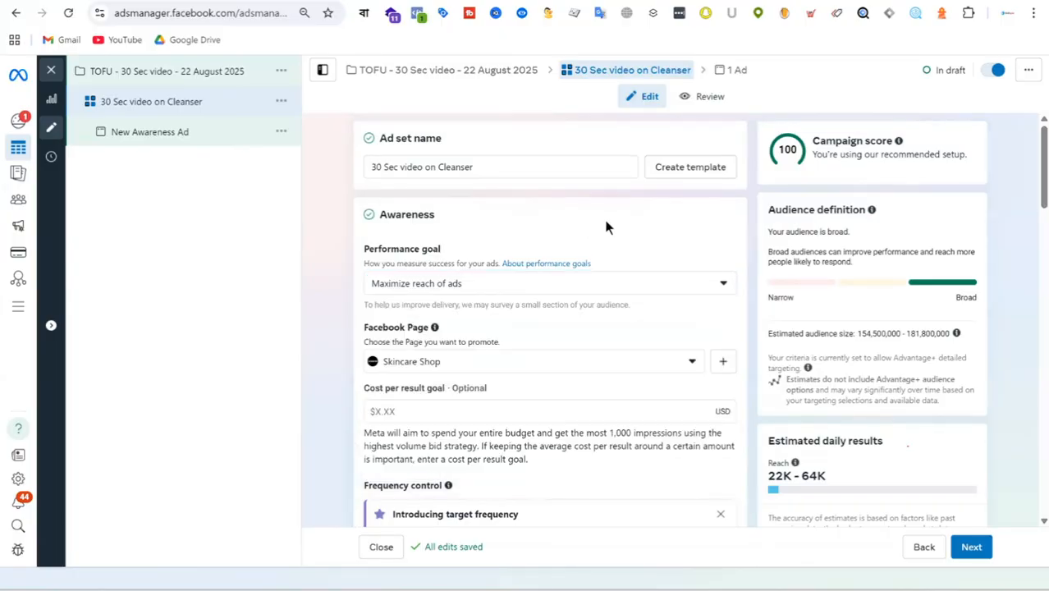
Step: Check the Facebook Page choices and review the frequency control, budget, audience and placement settings of the ad set
scroll(635, 238, "down", 2)
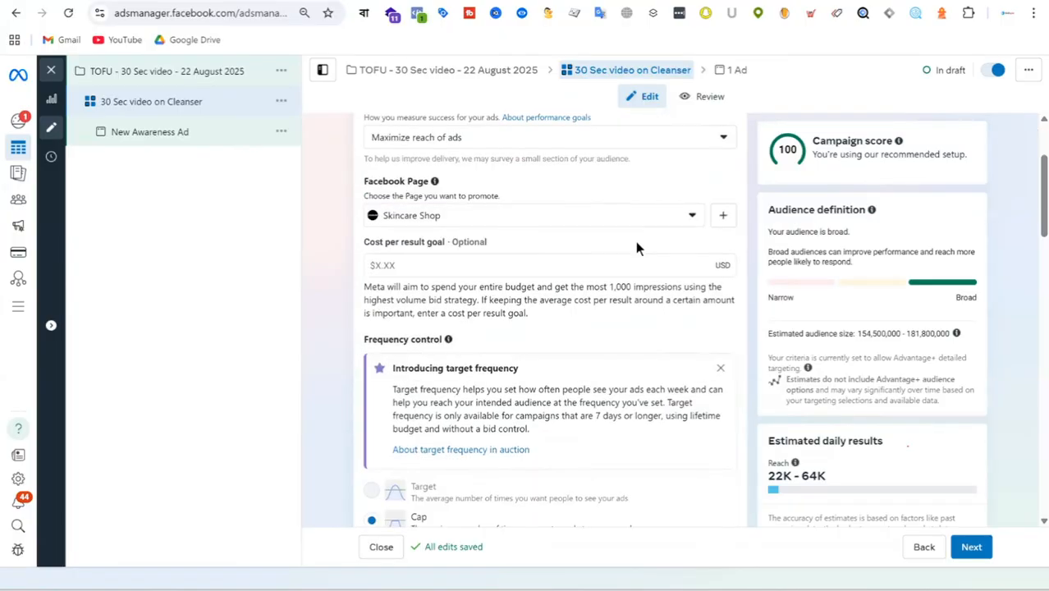
left_click(576, 225)
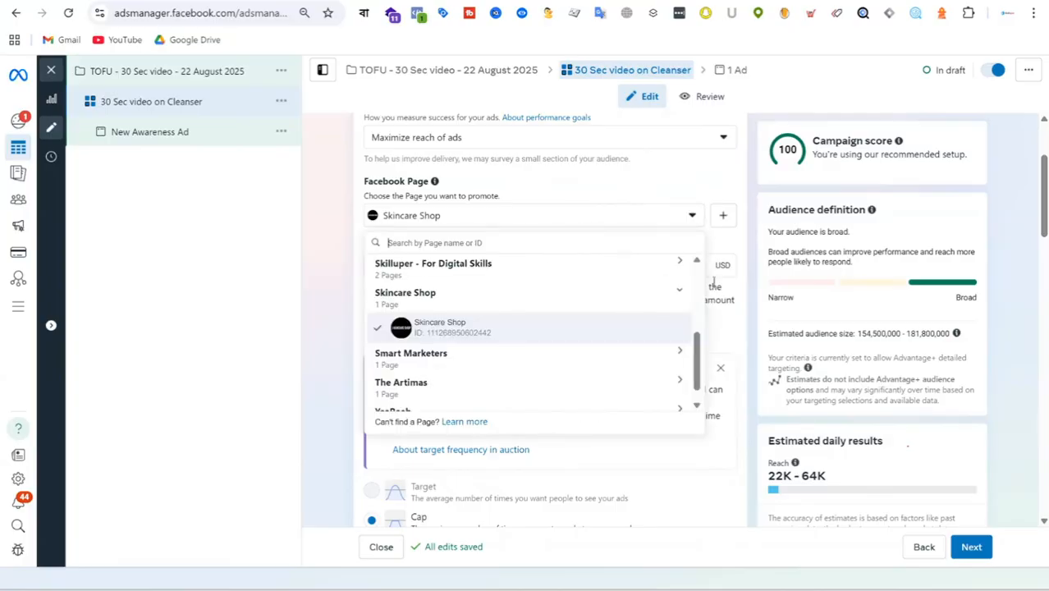
left_click(744, 246)
scroll(615, 233, "down", 3)
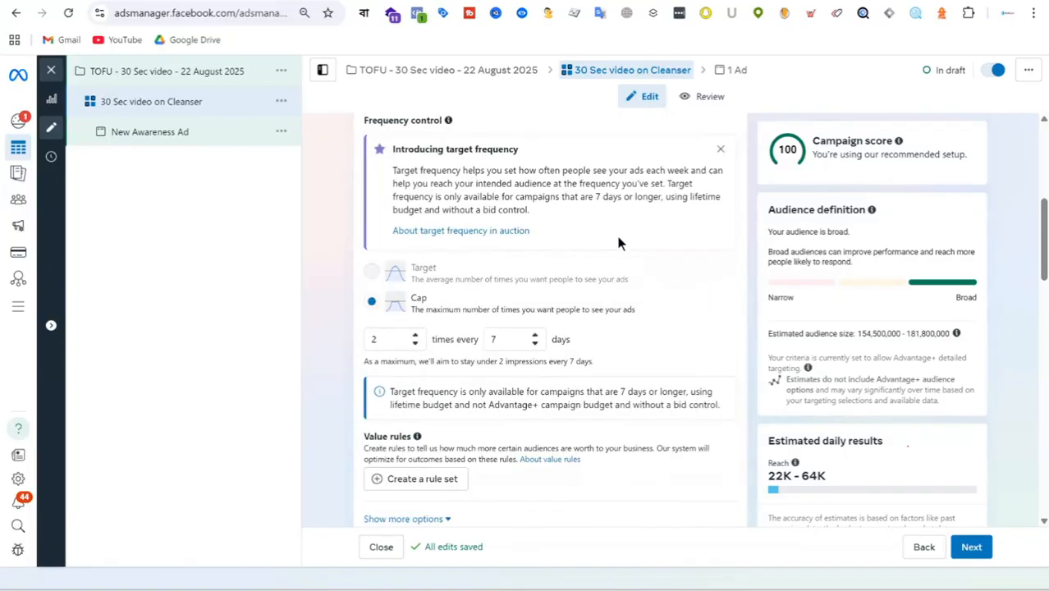
scroll(617, 238, "down", 2)
scroll(619, 241, "down", 7)
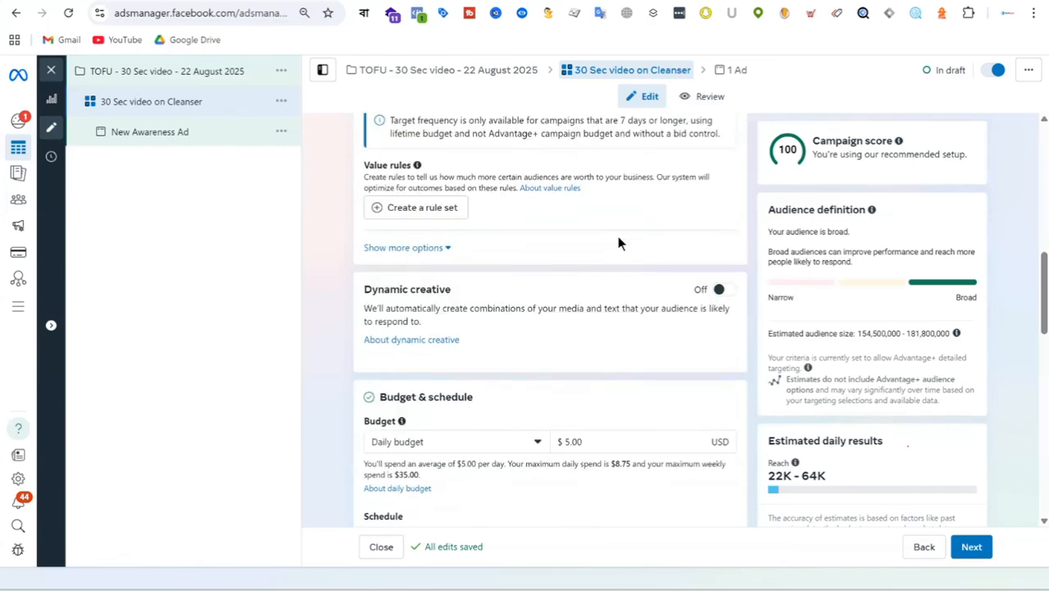
scroll(618, 242, "down", 5)
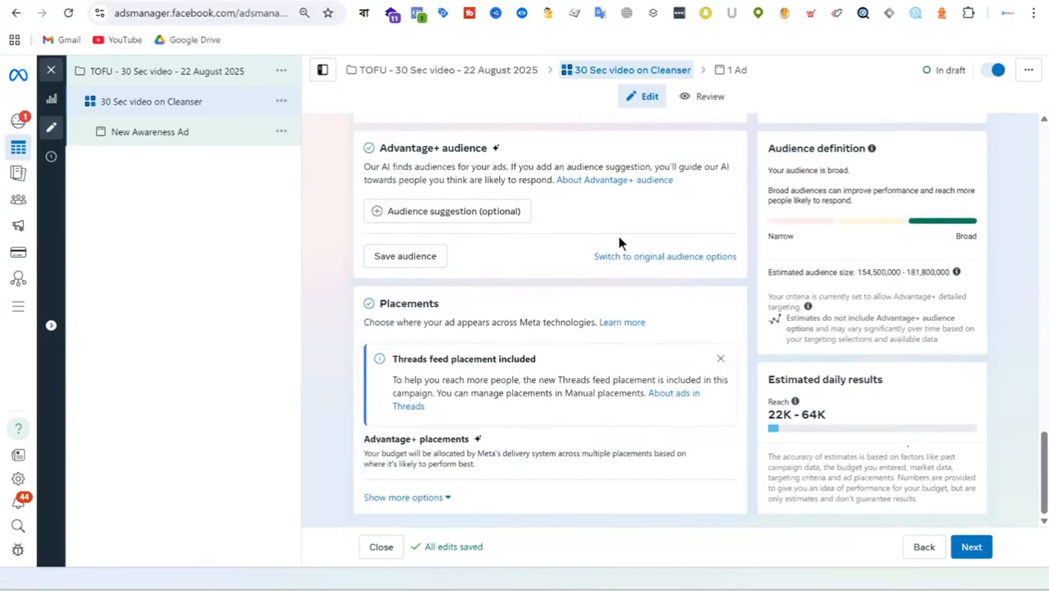
Step: Open the new awareness ad and look over its identity, format and destination settings
left_click(167, 137)
scroll(542, 254, "down", 3)
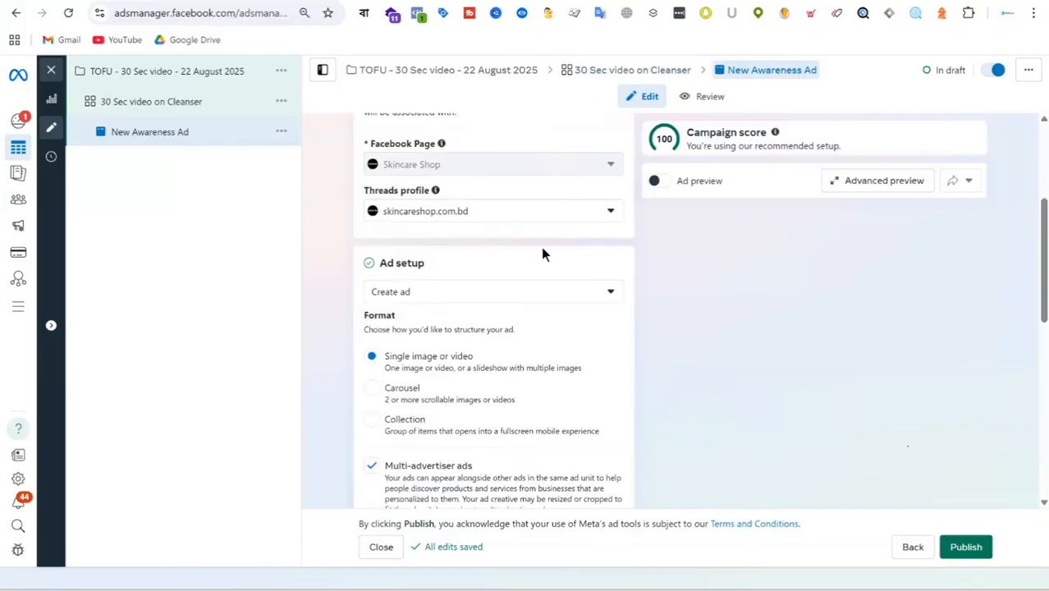
scroll(558, 246, "down", 2)
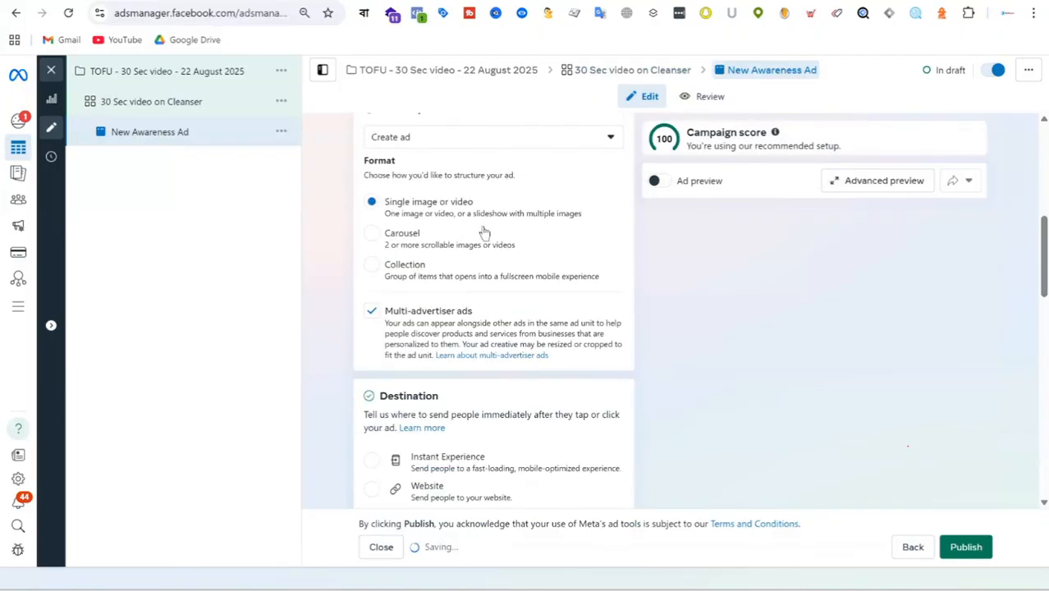
scroll(529, 248, "up", 6)
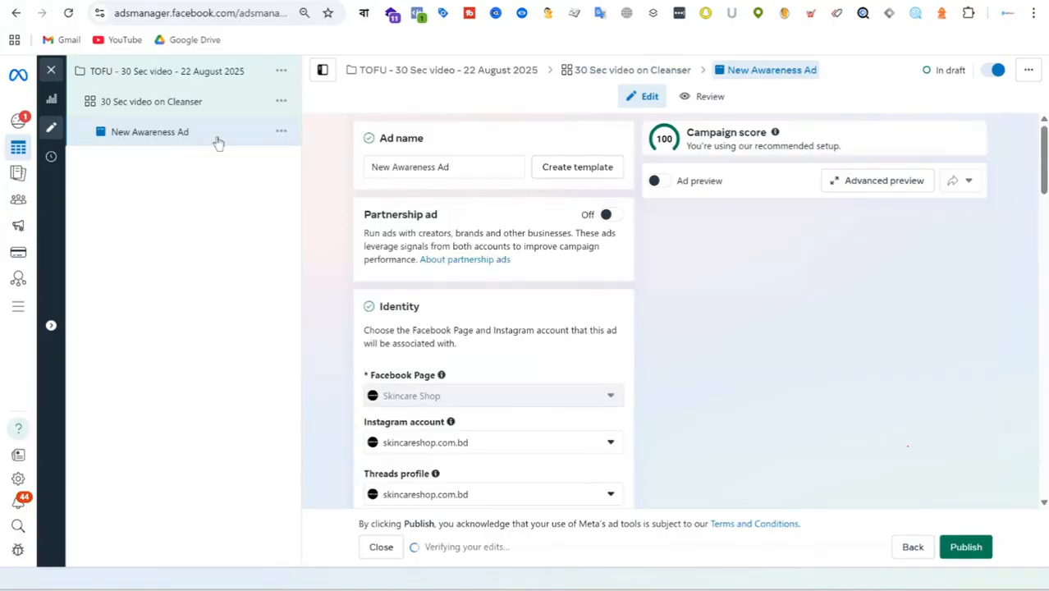
Step: Return to the "30 Sec video on Cleanser" ad set and set its performance goal to Maximize ThruPlay views
left_click(165, 105)
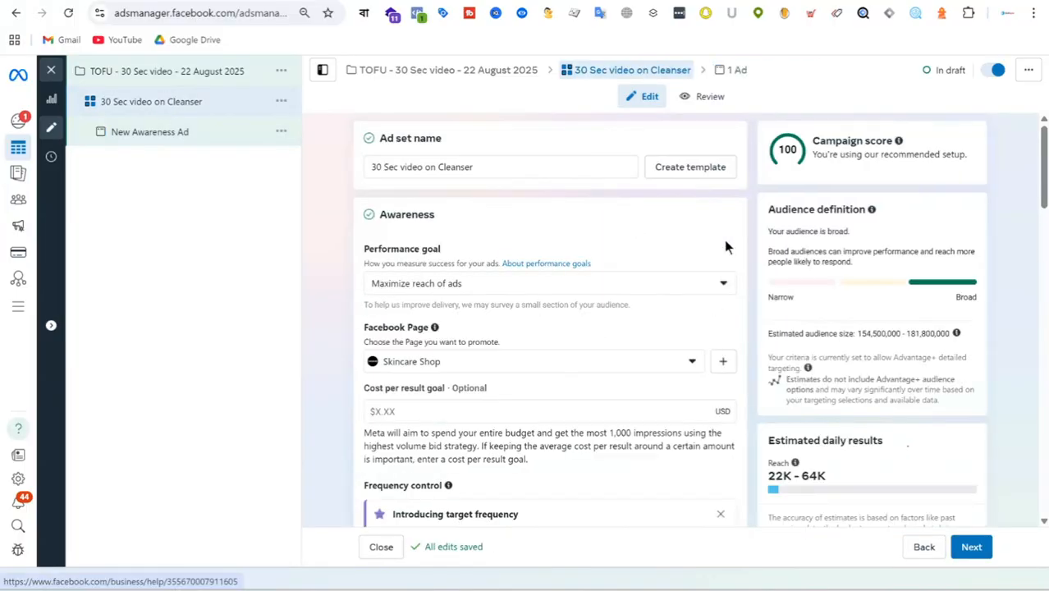
left_click(496, 287)
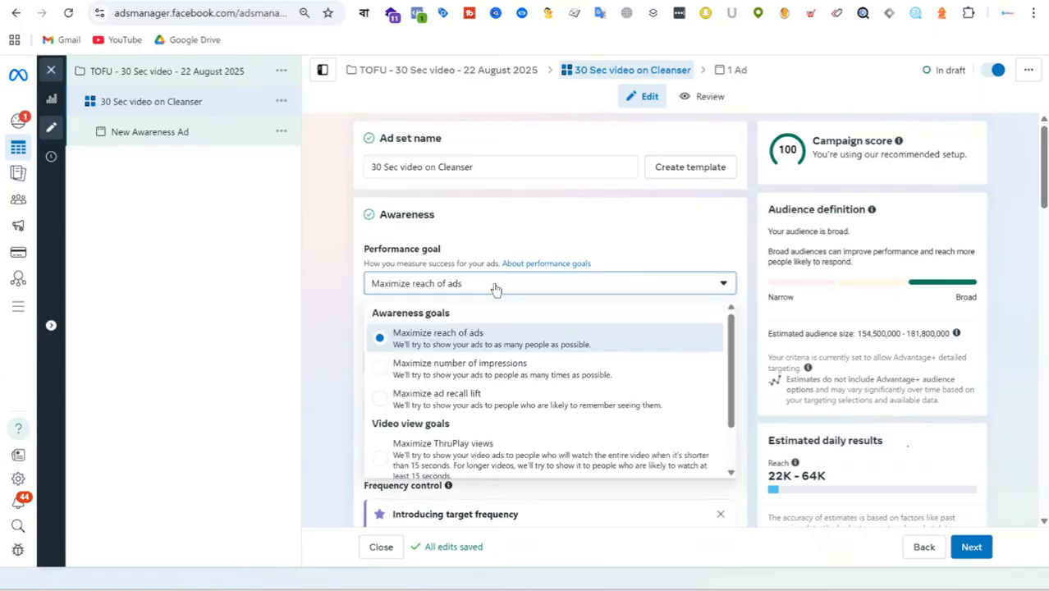
scroll(596, 387, "down", 1)
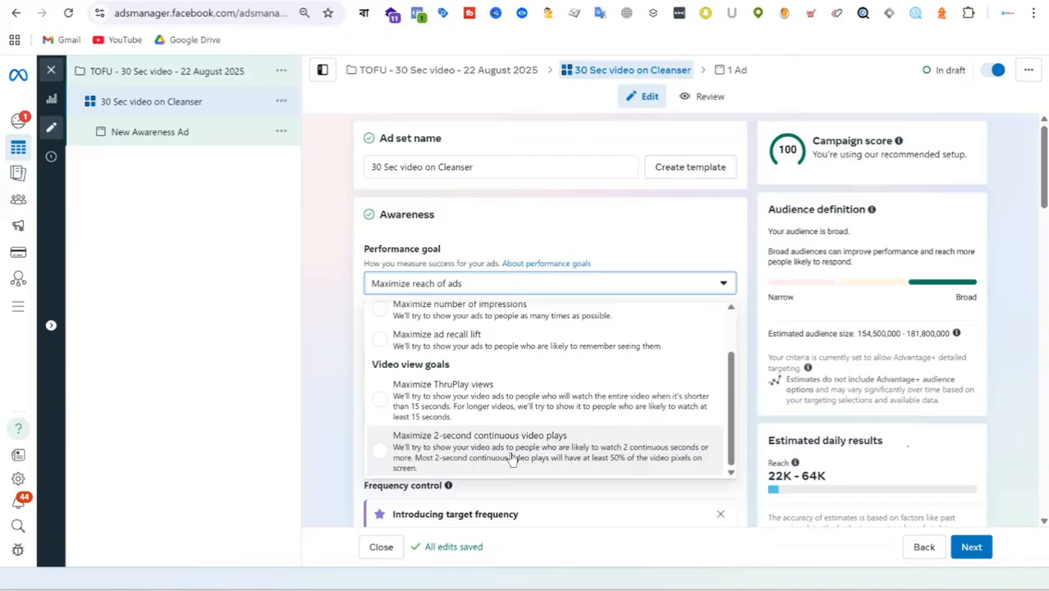
left_click(495, 401)
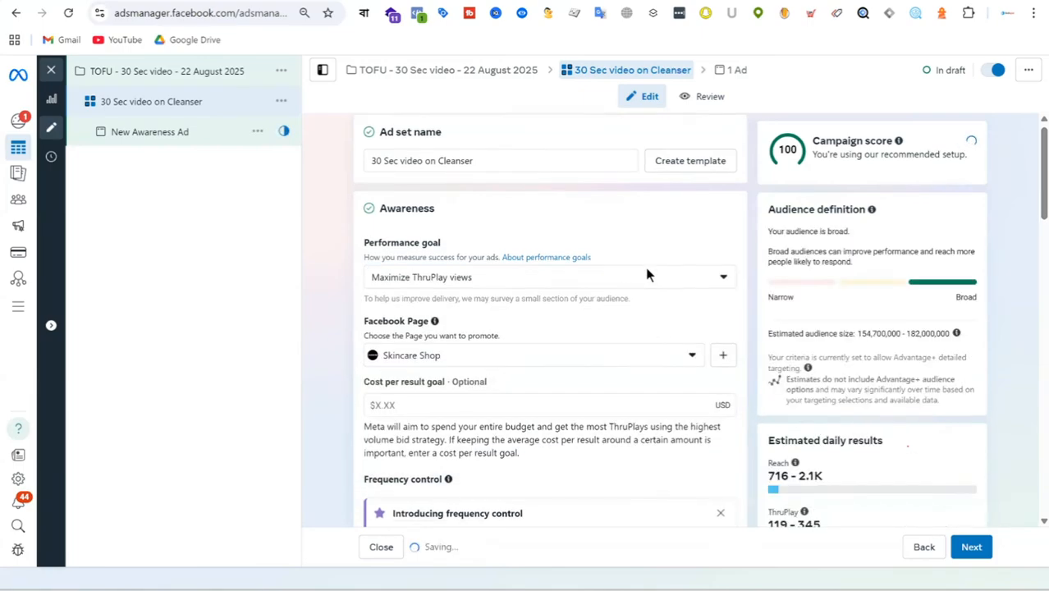
Step: Replace United States with Bangladesh as the included location in the ad set's audience controls
scroll(646, 273, "down", 3)
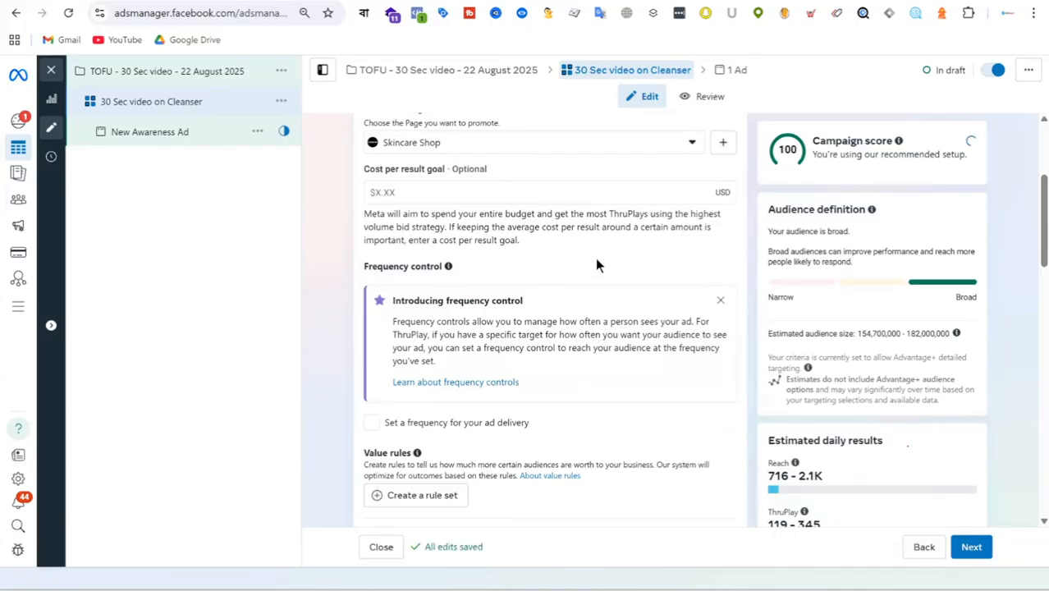
scroll(597, 265, "down", 3)
scroll(596, 264, "down", 3)
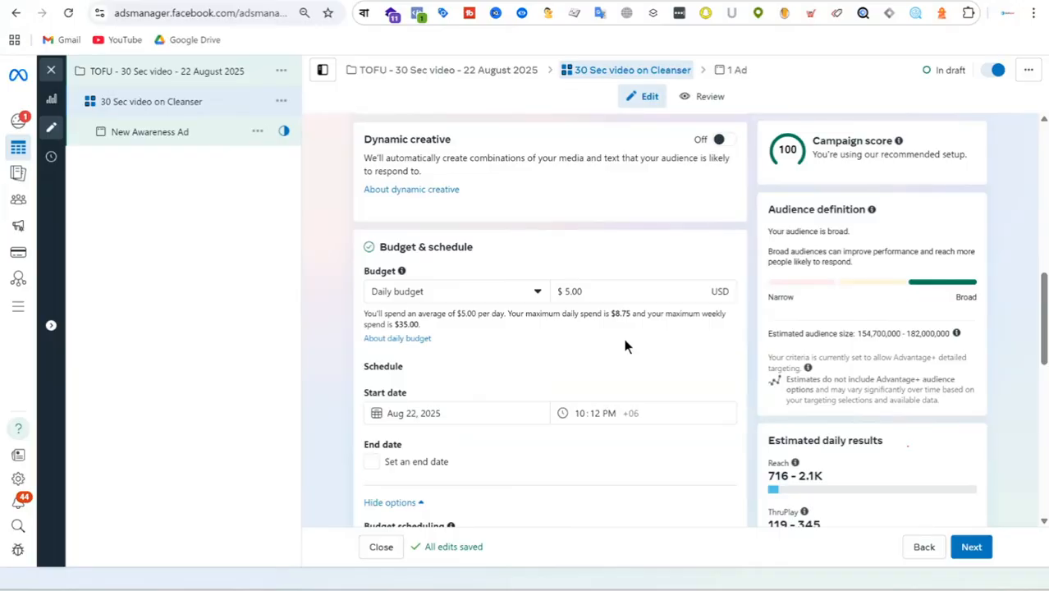
scroll(582, 327, "down", 1)
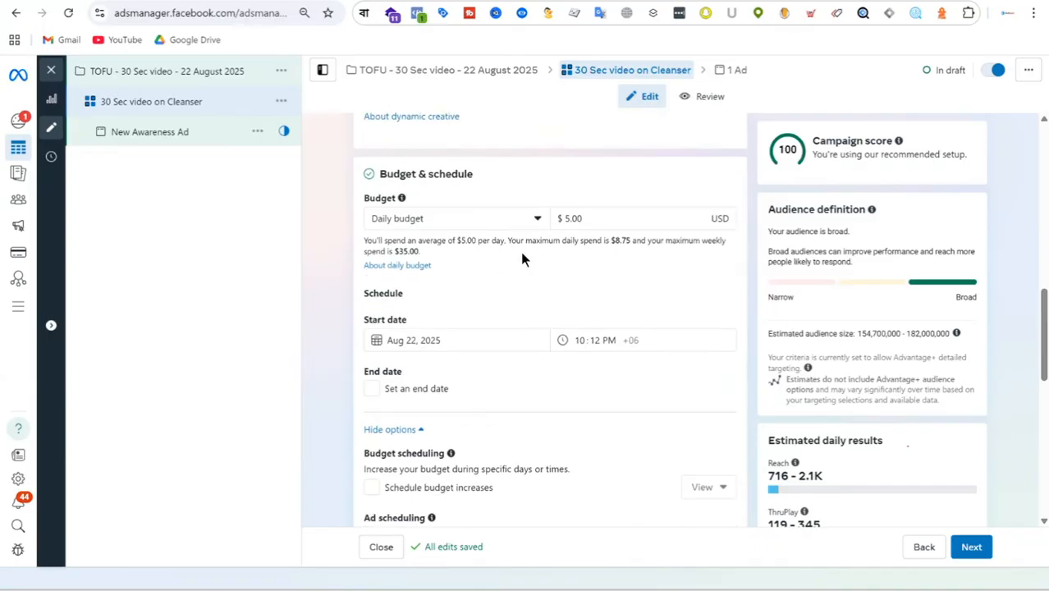
scroll(496, 251, "down", 5)
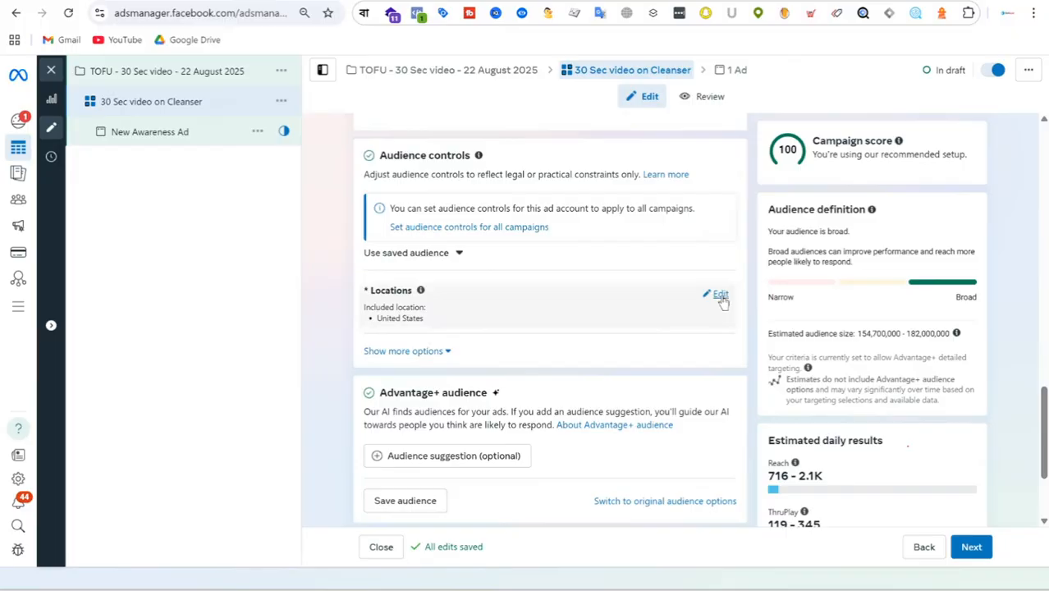
left_click(719, 294)
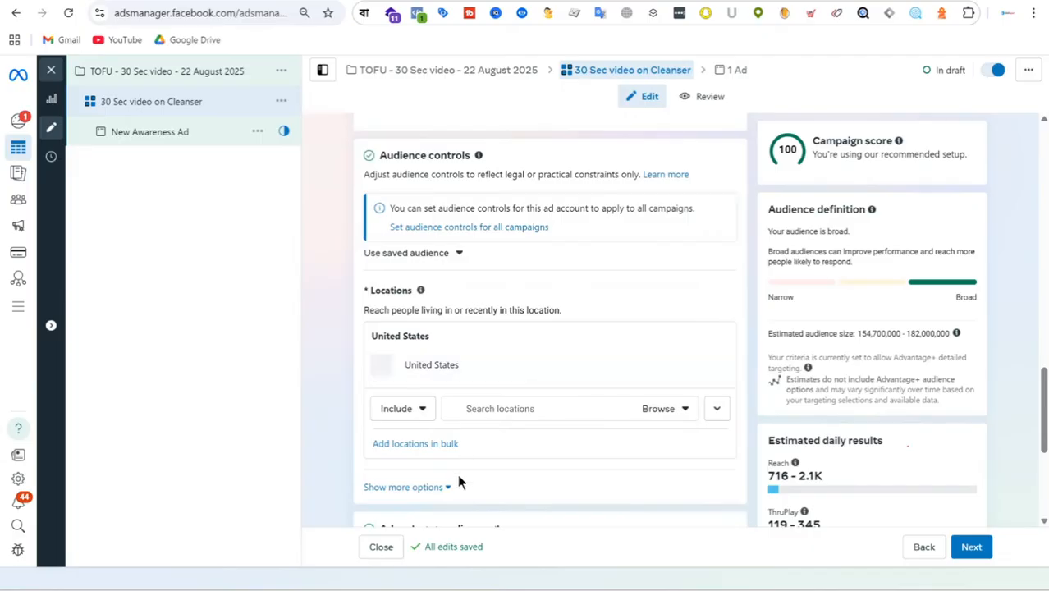
left_click(557, 406)
type("bang")
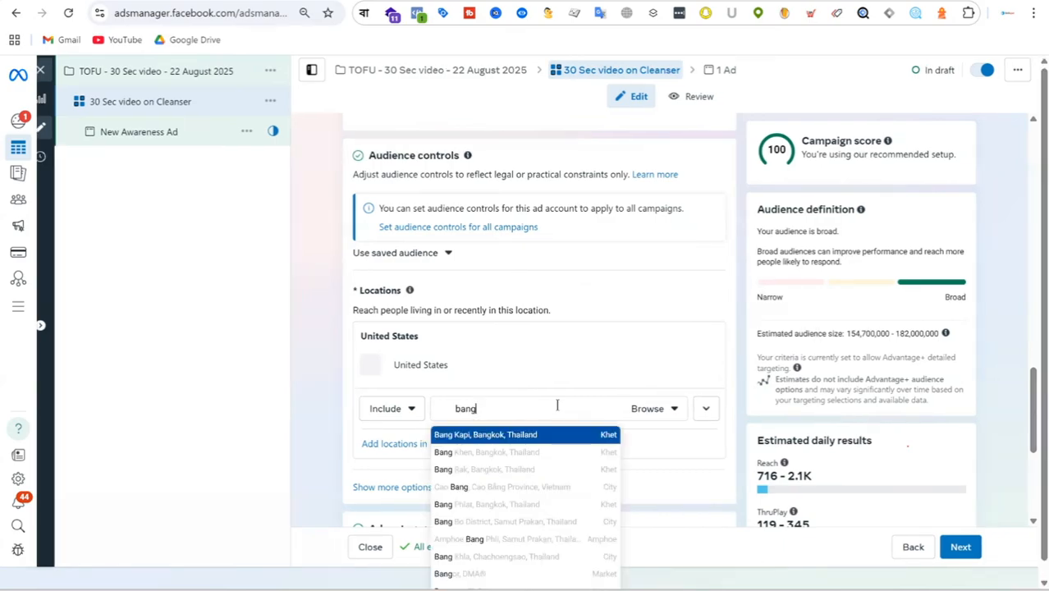
type("la")
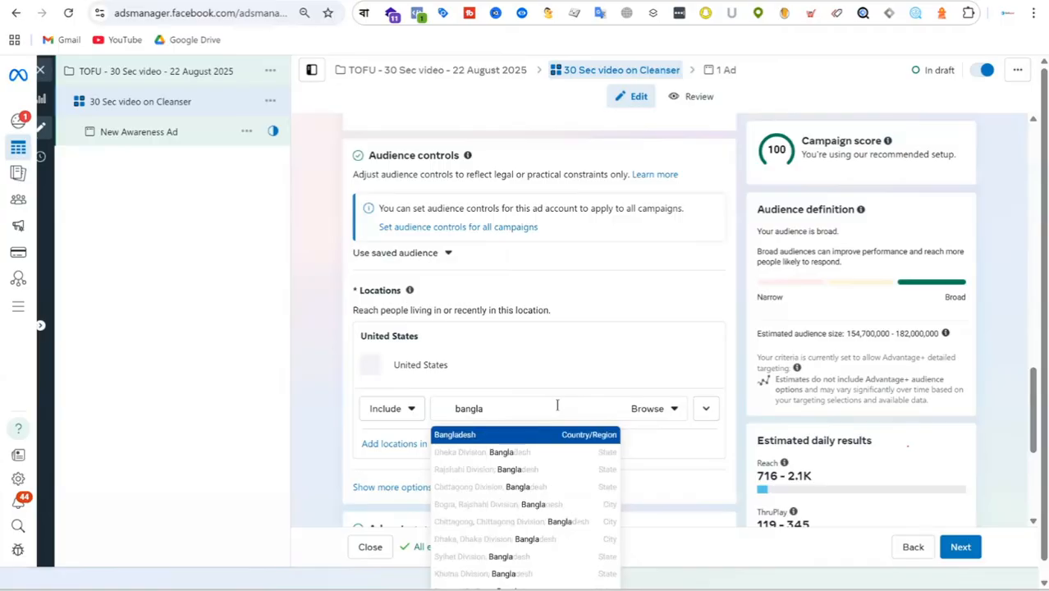
left_click(604, 443)
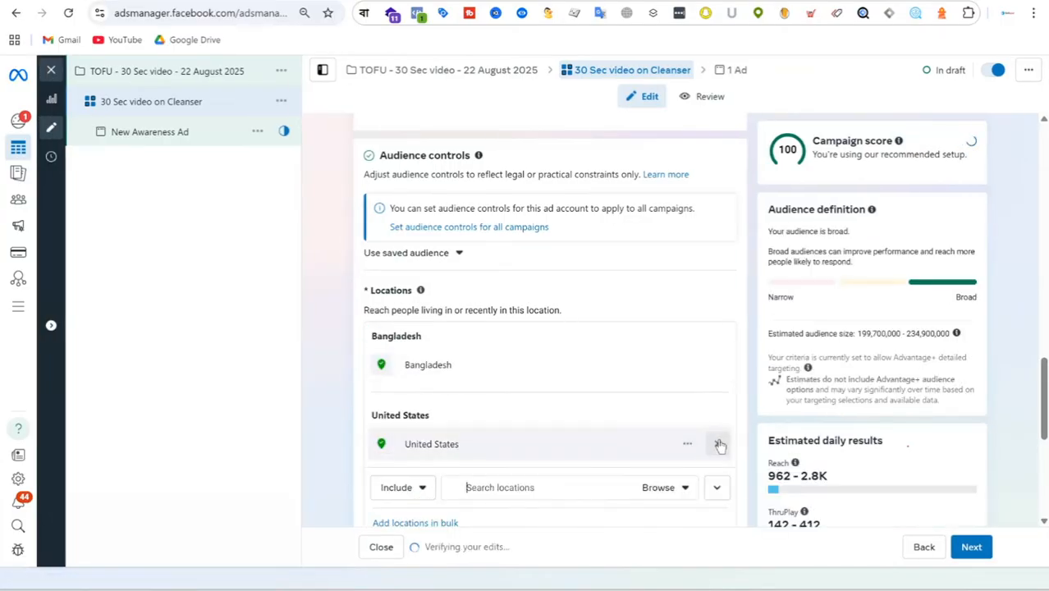
left_click(719, 444)
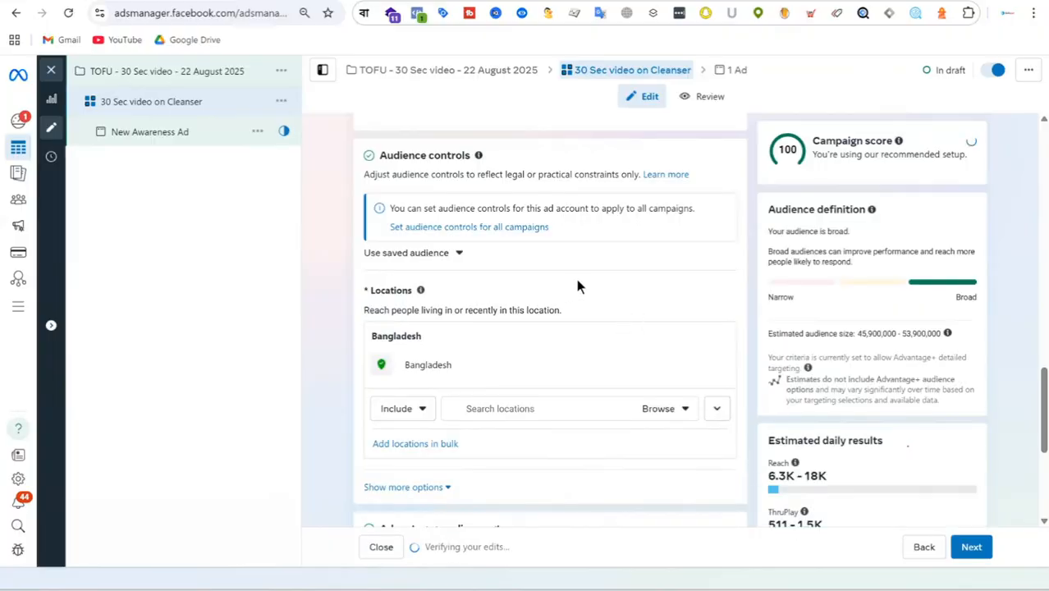
Step: Review the ad set's Advantage+ audience suggestions, schedule, ThruPlay goal, frequency control and placements
scroll(620, 269, "down", 3)
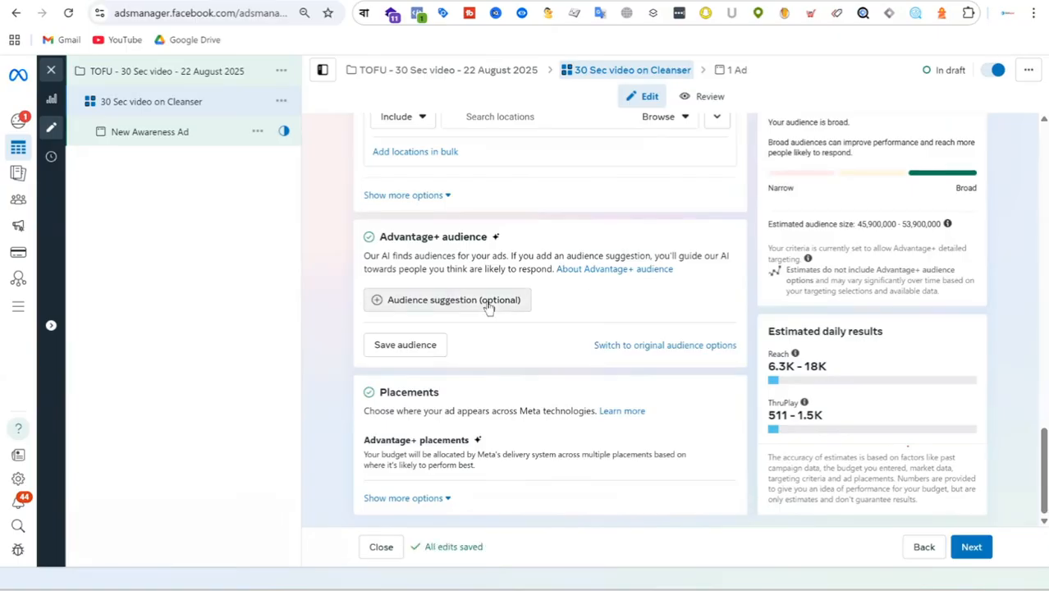
scroll(486, 301, "up", 3)
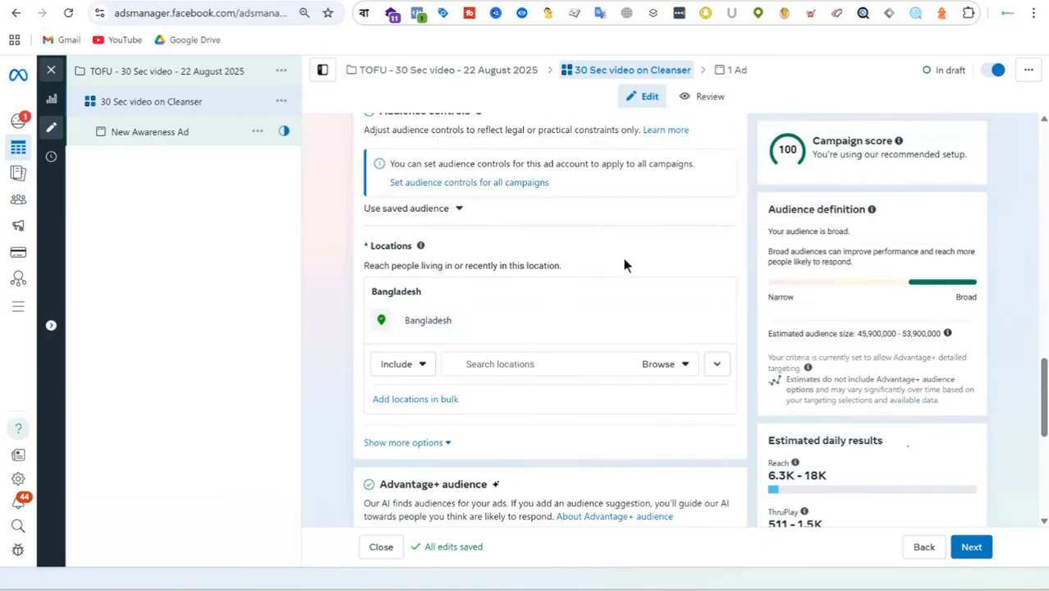
scroll(622, 265, "down", 4)
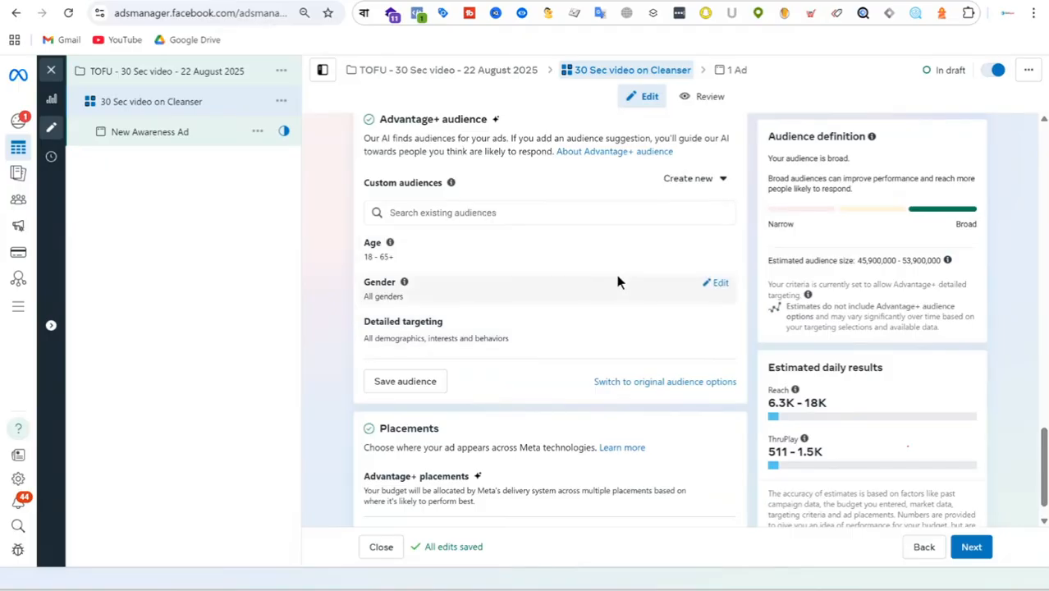
scroll(616, 274, "up", 10)
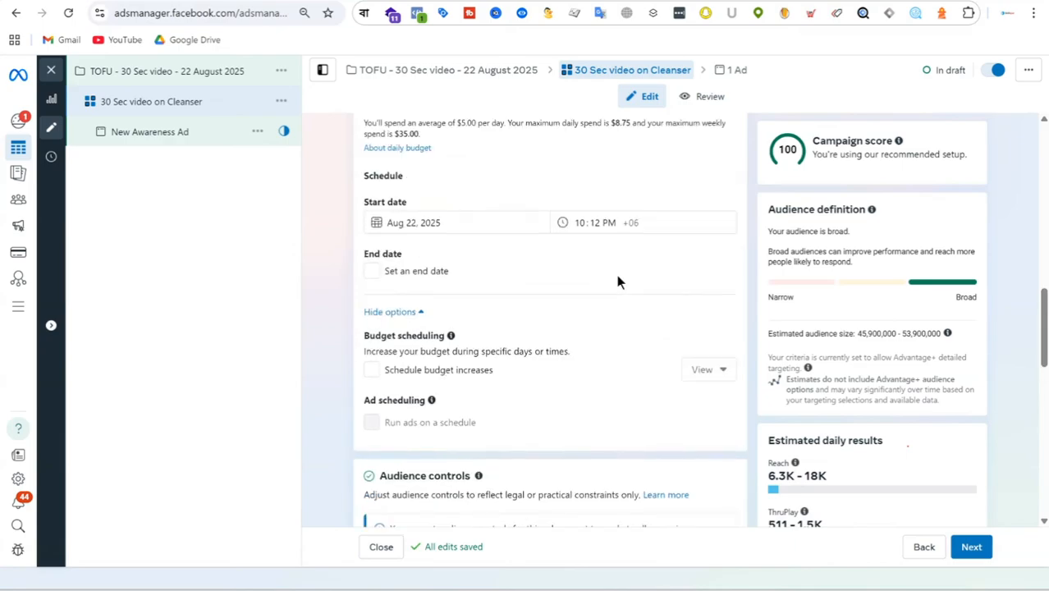
scroll(567, 256, "up", 10)
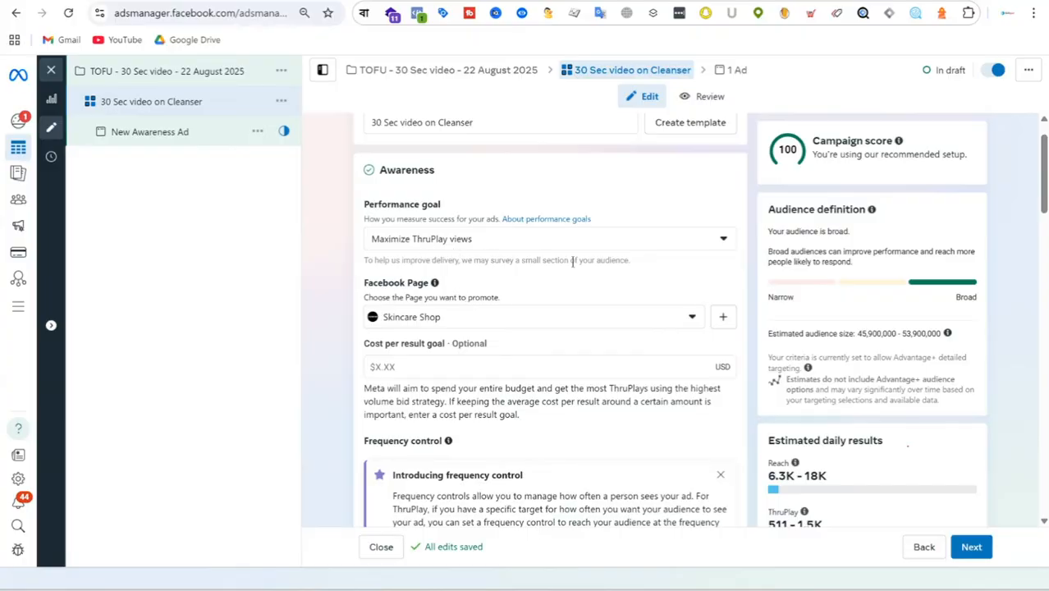
scroll(572, 261, "down", 10)
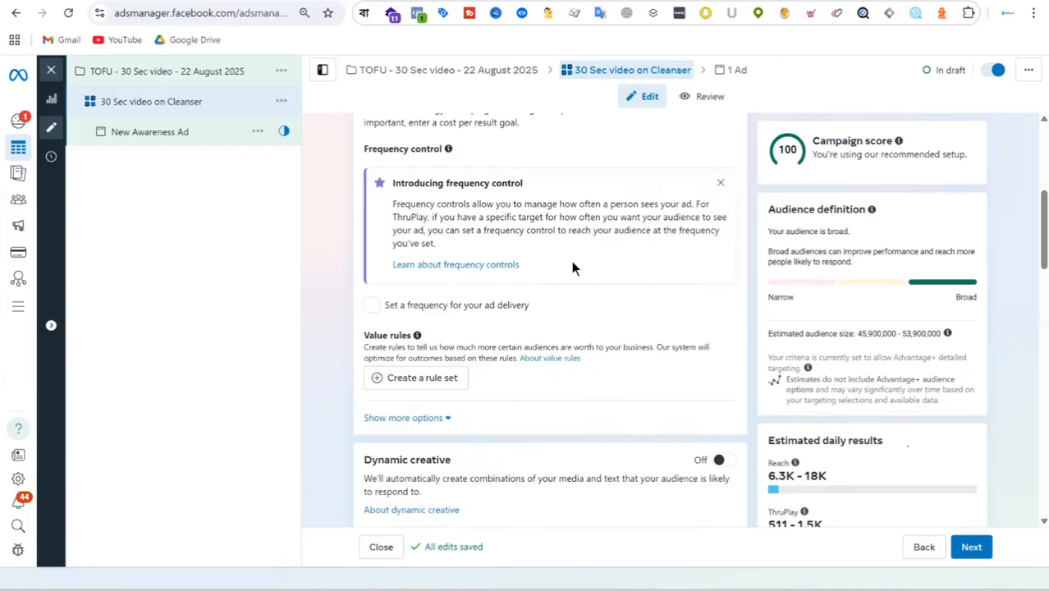
scroll(575, 267, "down", 5)
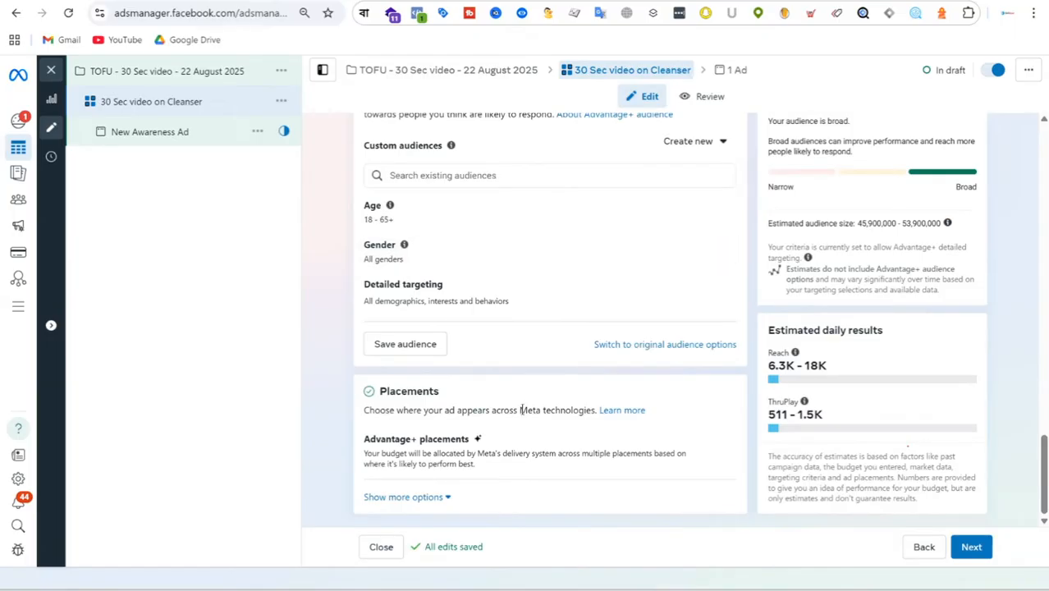
Step: Proceed to the ad level and rename the ad as "ad-01 : 30 Sec video"
left_click(978, 551)
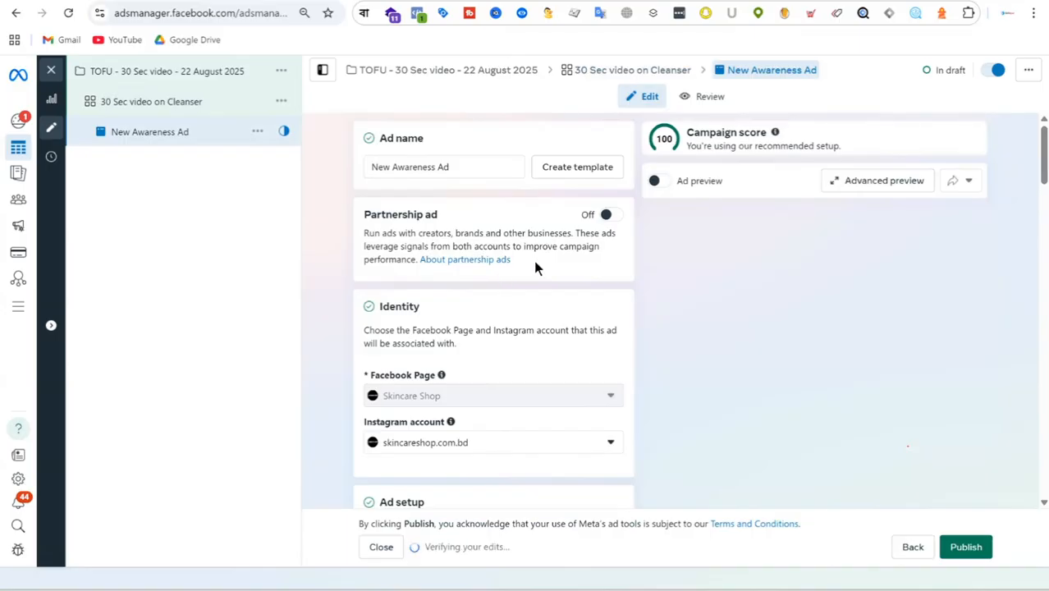
left_click_drag(457, 165, 298, 163)
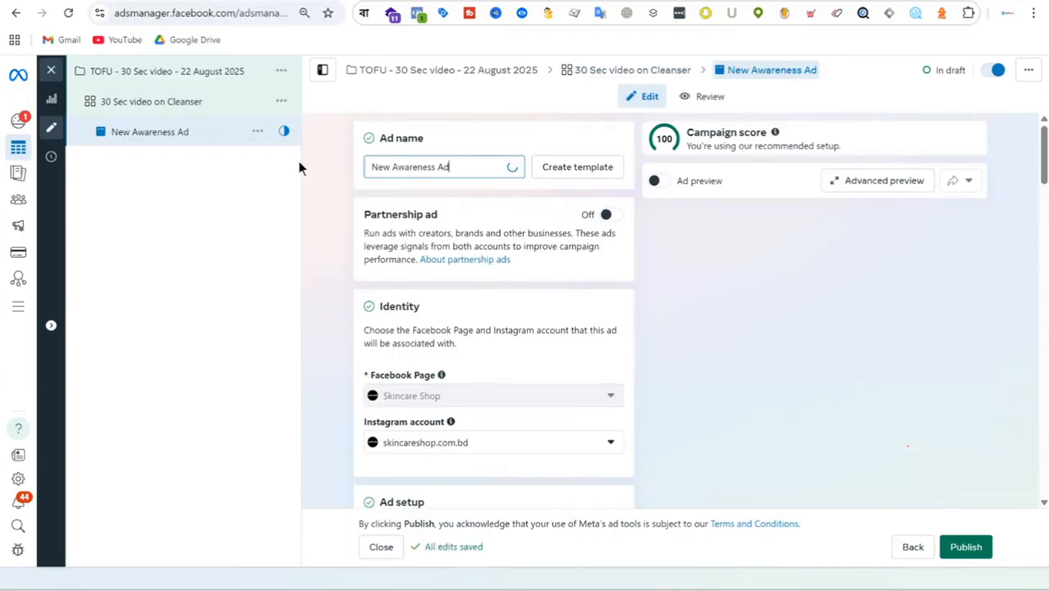
type("ad-01")
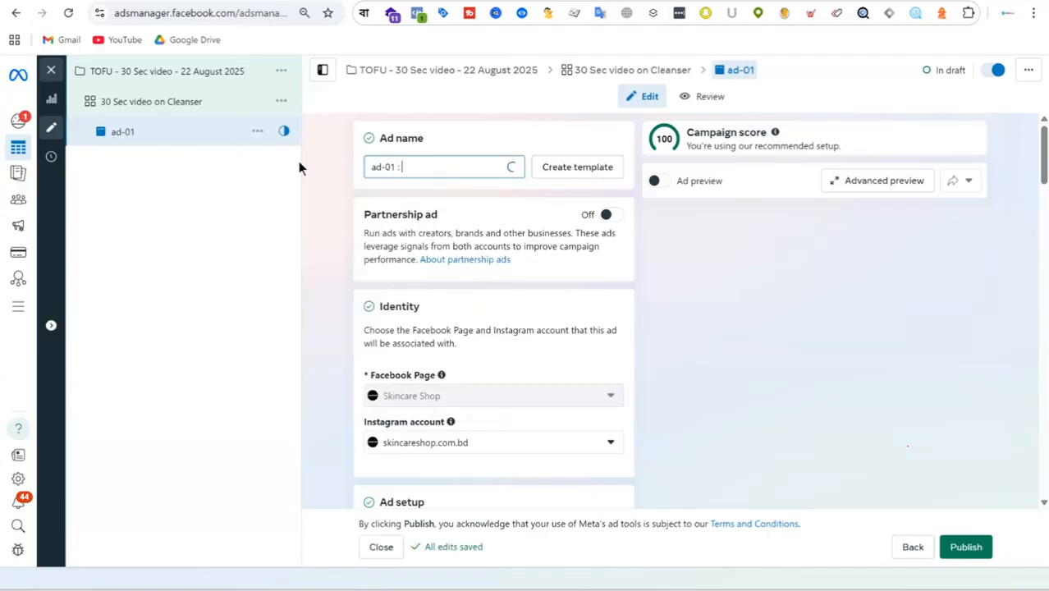
type(" : 30 Se")
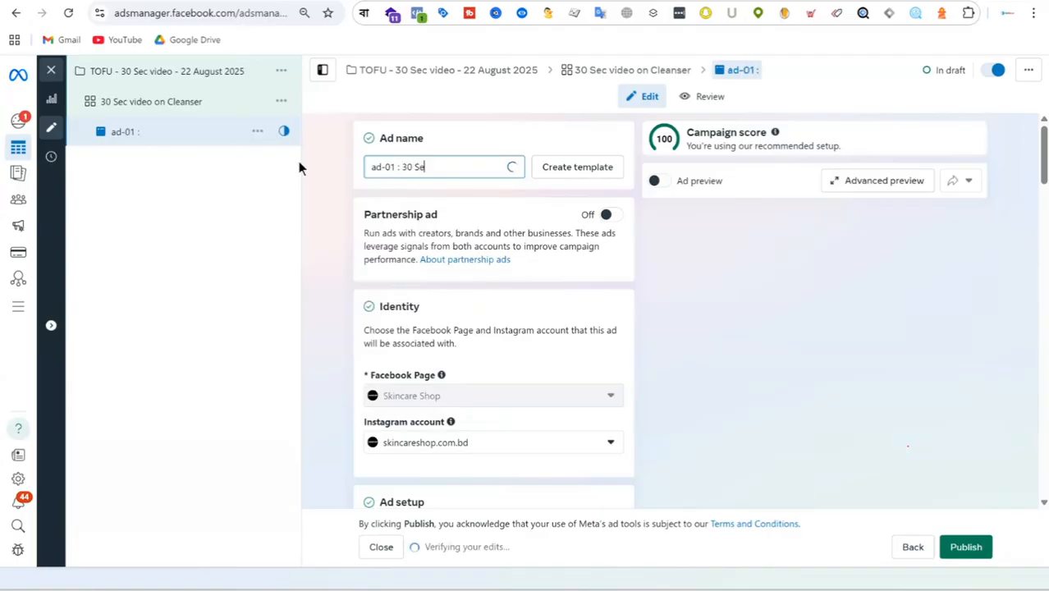
type("c video")
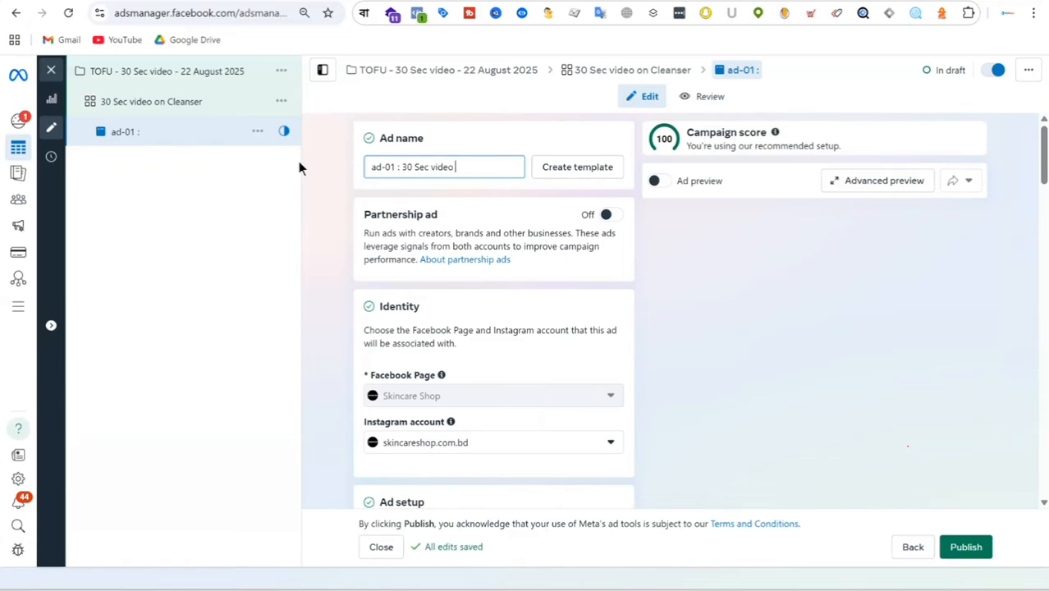
left_click(747, 299)
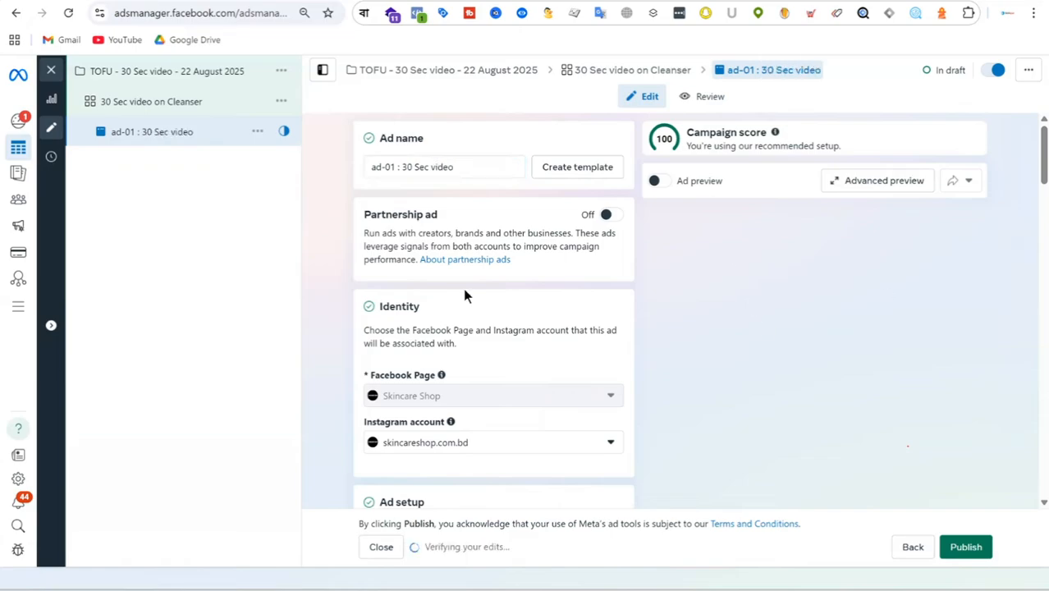
triple_click(468, 167)
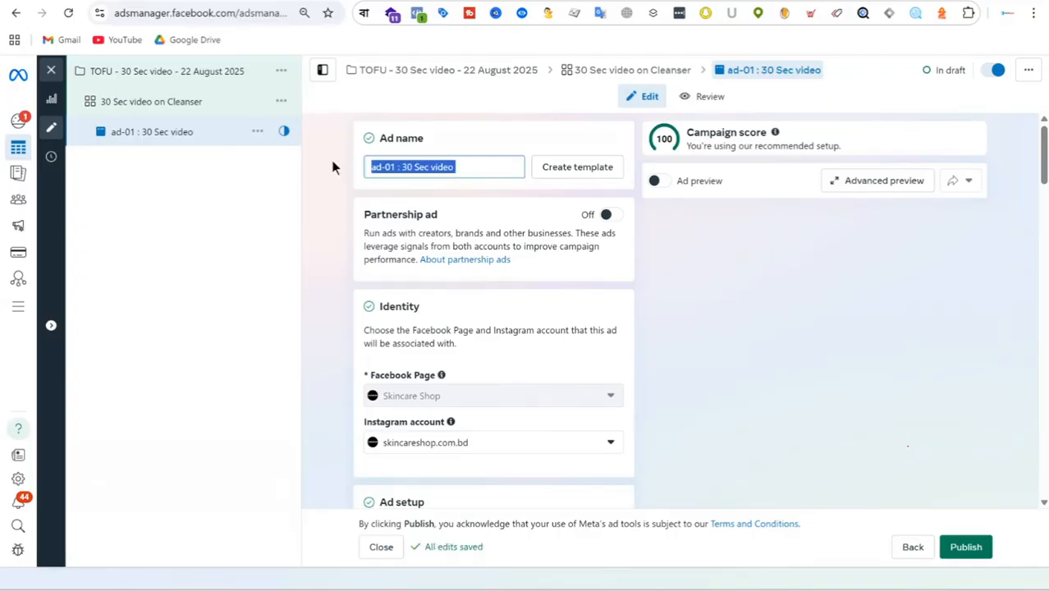
left_click(486, 166)
key("ctrl+a")
left_click(480, 167)
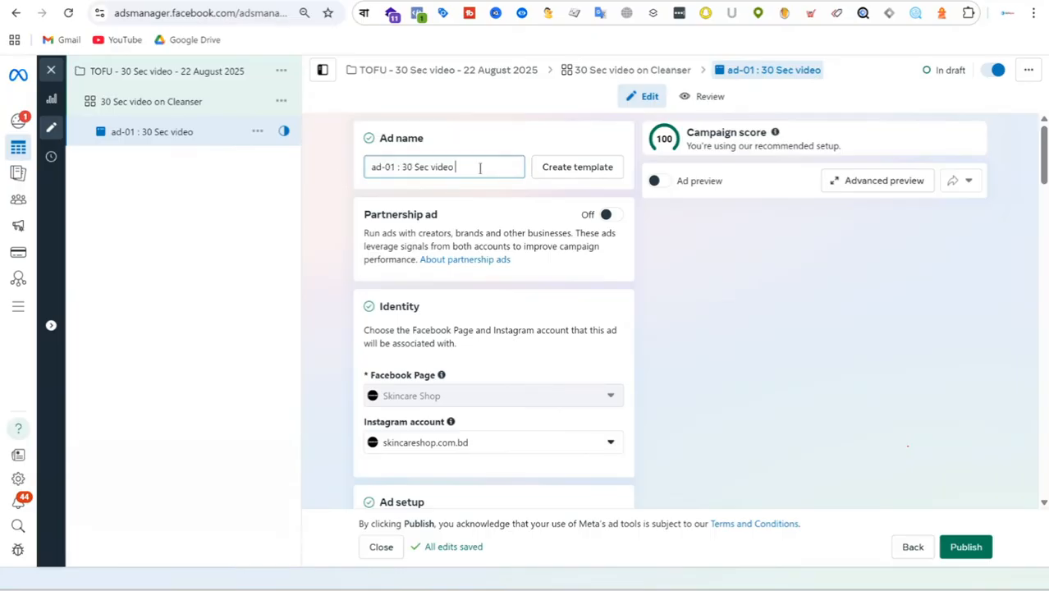
Step: Switch to the Skincare Shop website to look over its product categories, and return to the ad's setup settings in Ads Manager
left_click(612, 2)
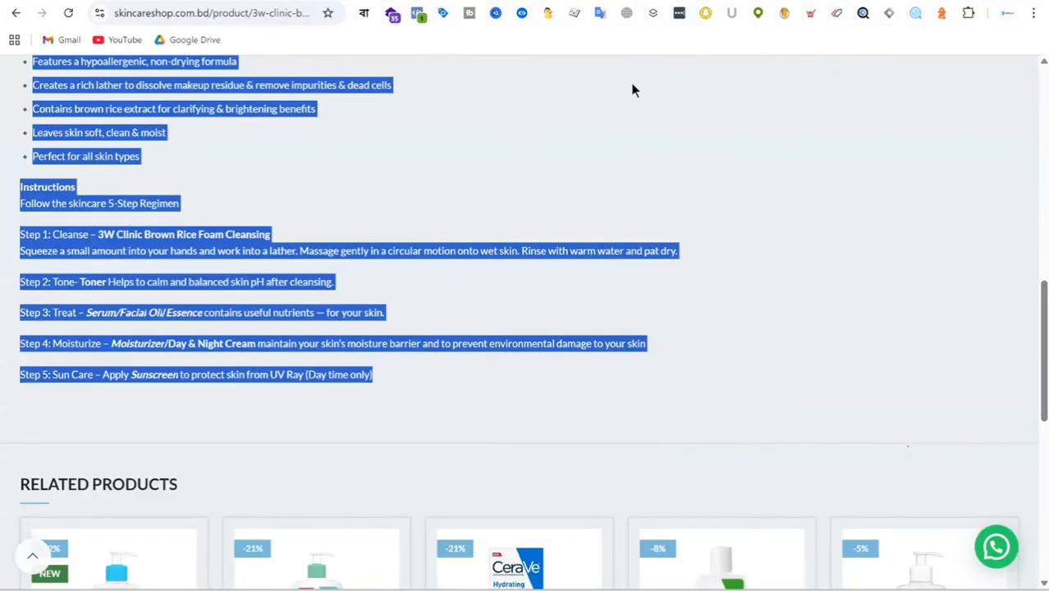
scroll(674, 250, "up", 10)
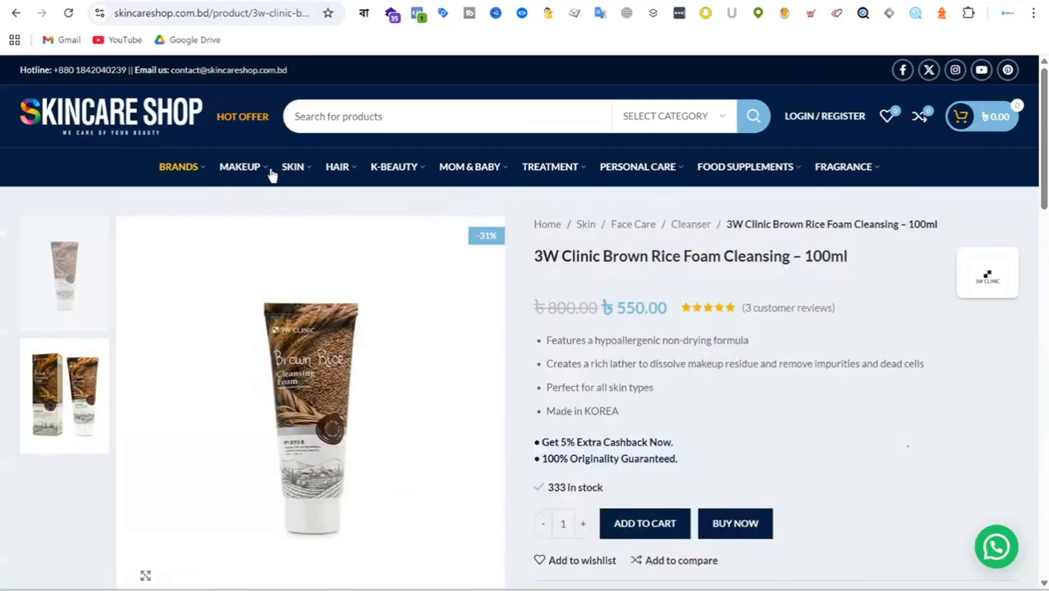
mouse_move(404, 172)
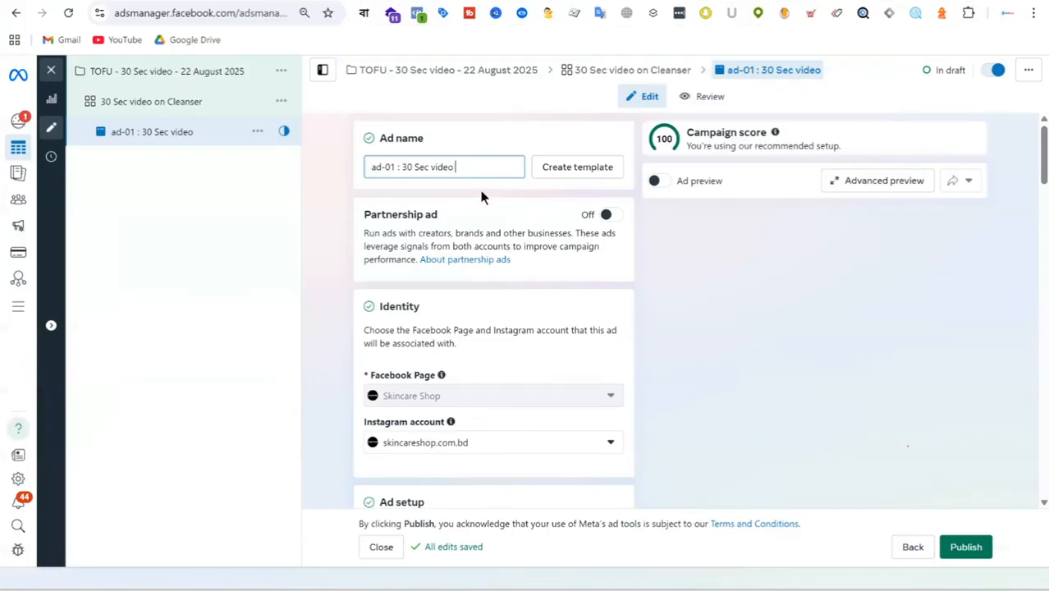
scroll(516, 294, "down", 3)
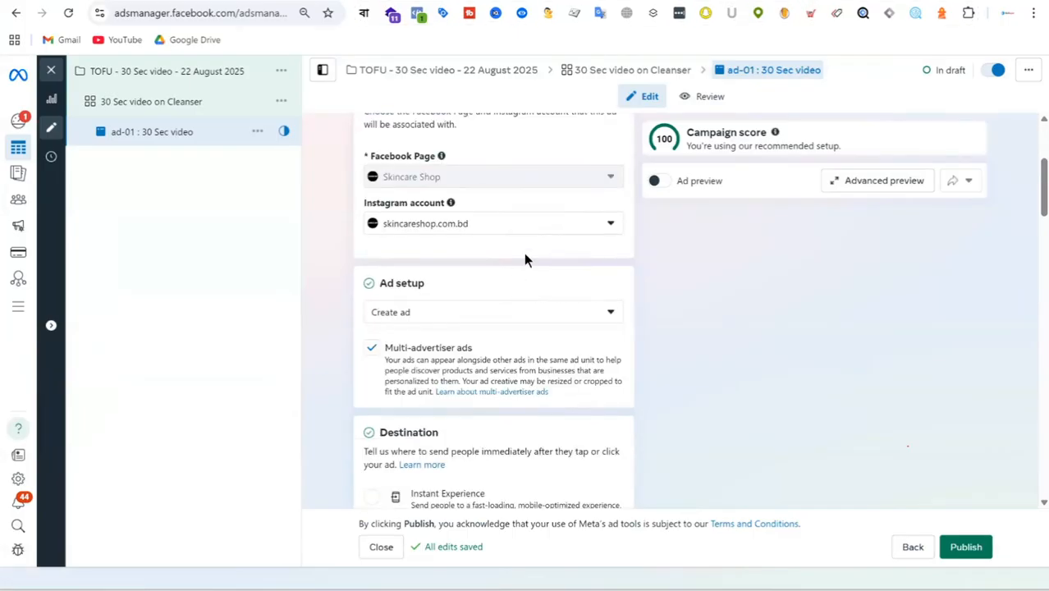
Step: Set the ad's destination to Website instead of messaging apps and look over the surrounding ad settings
scroll(525, 259, "down", 4)
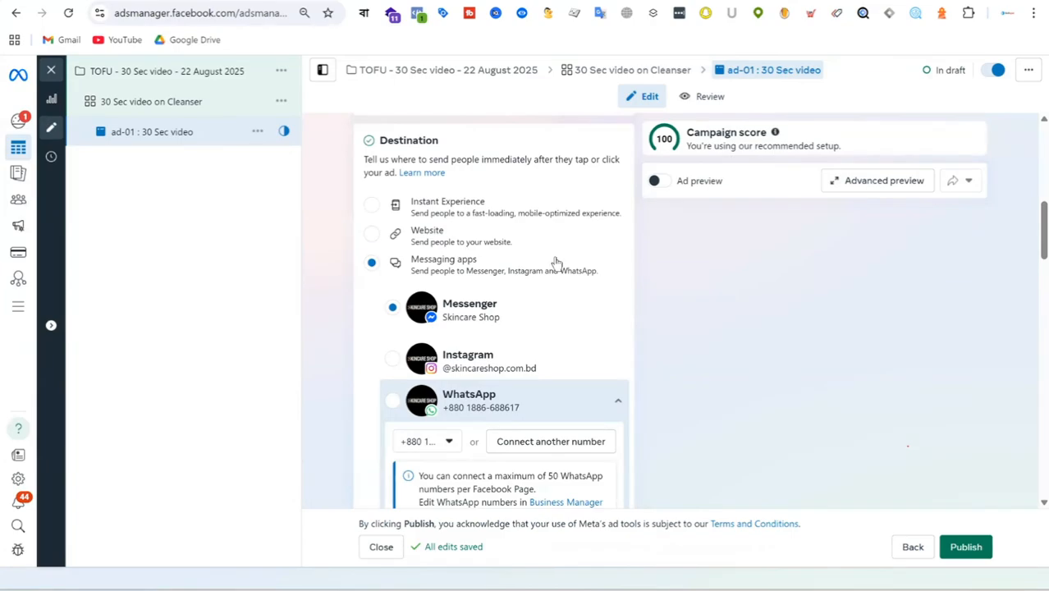
left_click(371, 233)
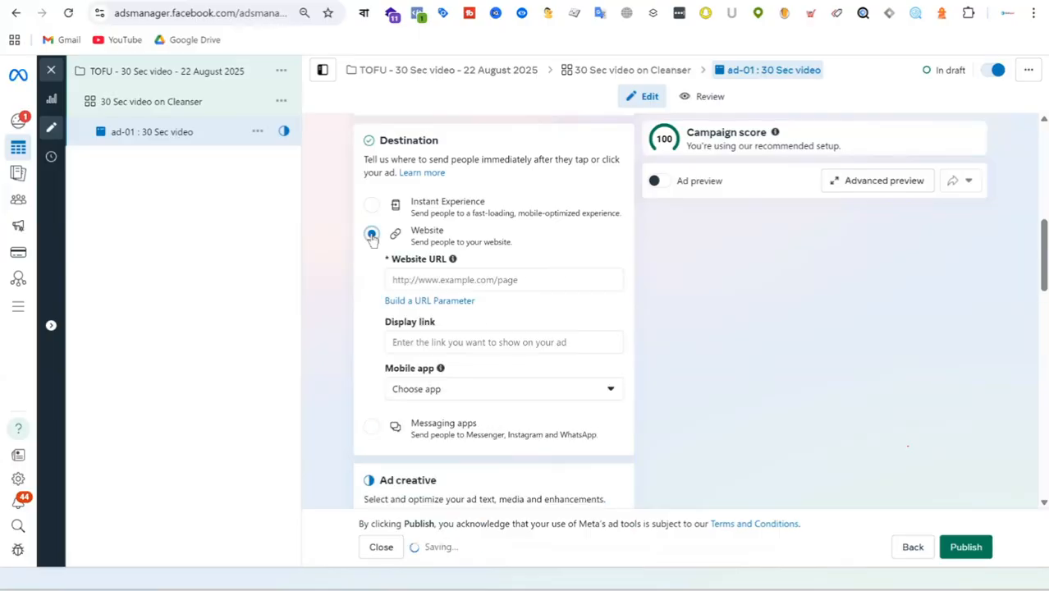
scroll(571, 279, "down", 5)
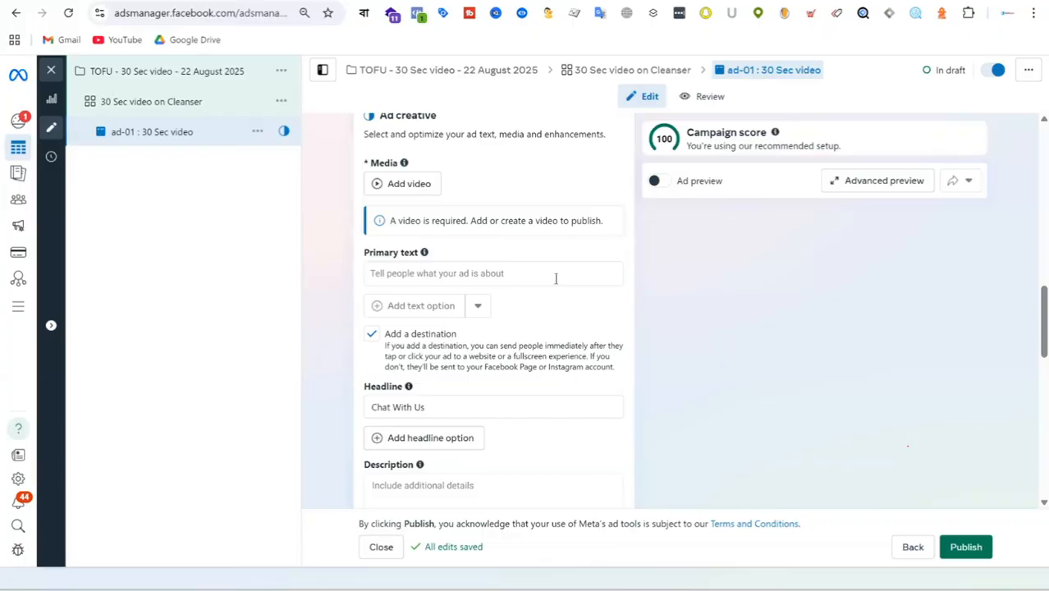
scroll(556, 279, "up", 5)
scroll(555, 283, "up", 5)
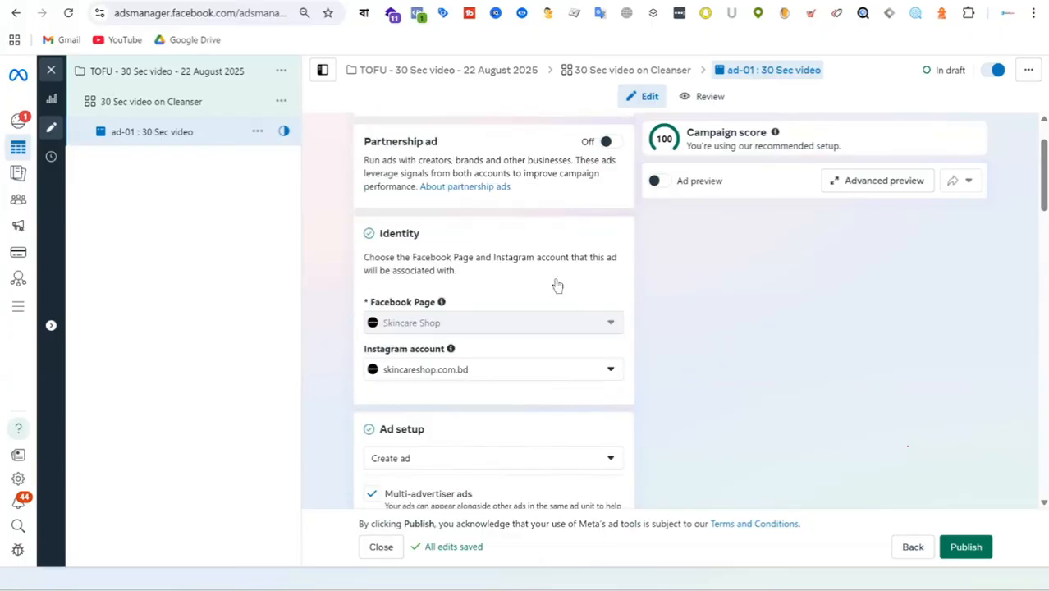
scroll(555, 285, "down", 3)
scroll(556, 283, "down", 3)
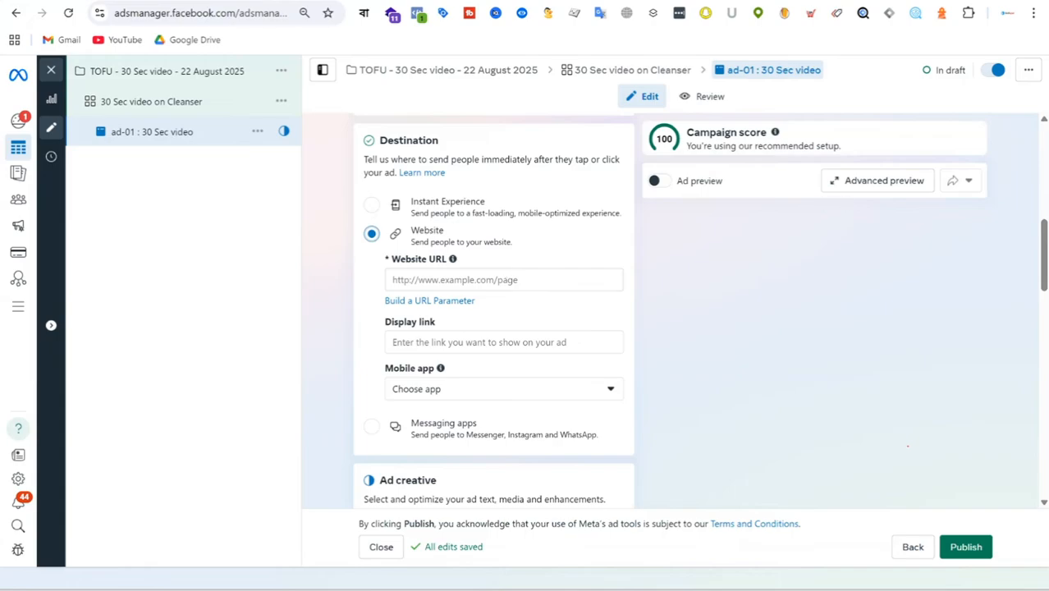
Step: Copy the address of the 3W Clinic Brown Rice Foam Cleansing product page on skincareshop.com.bd and enter it as the ad's website URL
key("ctrl+Tab")
left_click_drag(215, 13, 112, 13)
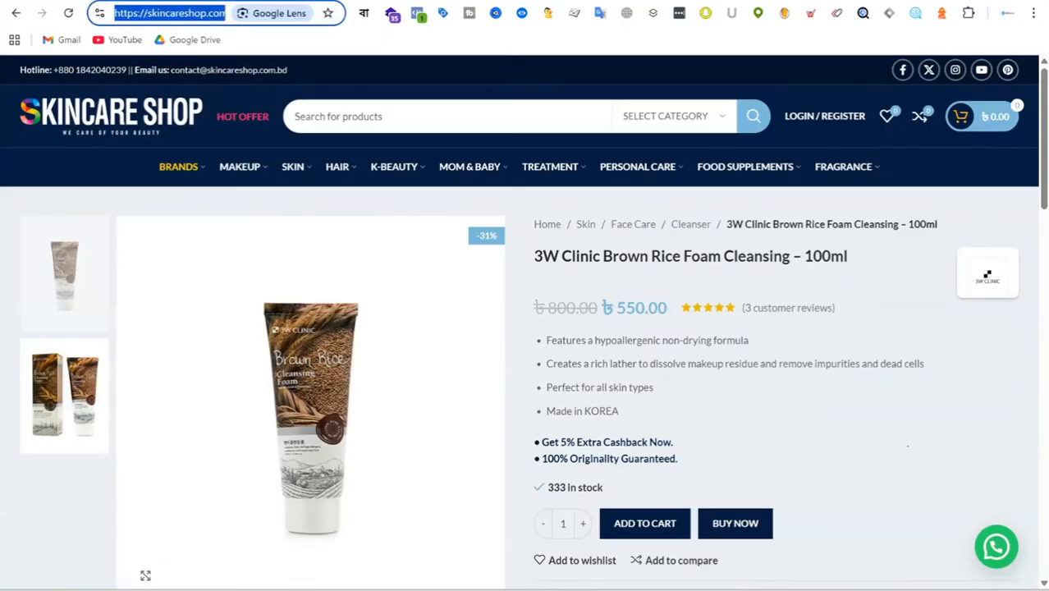
key("ctrl+shift+Tab")
left_click(461, 279)
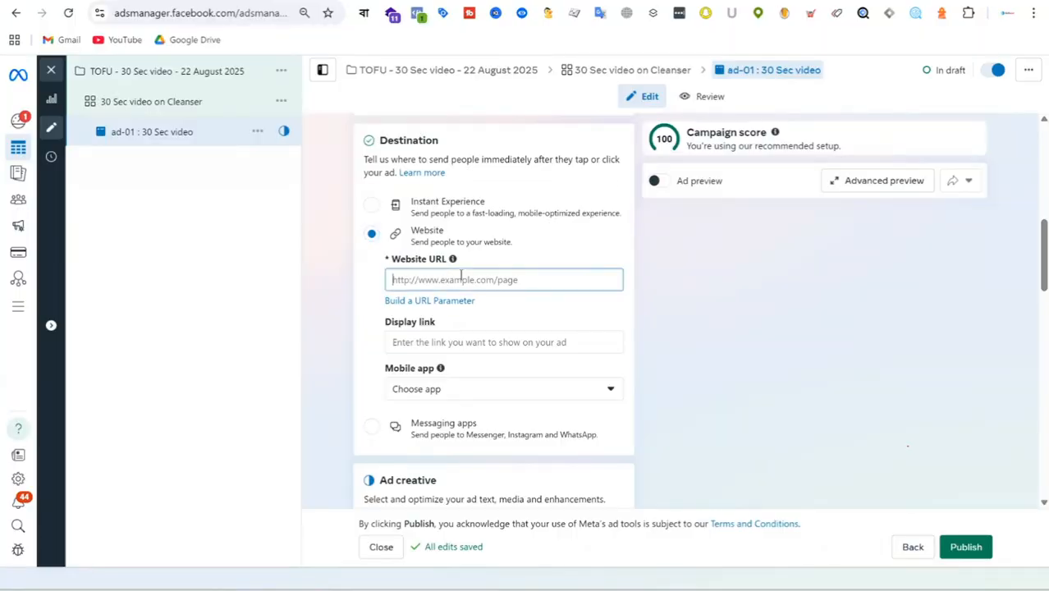
key("ctrl+v")
left_click(684, 307)
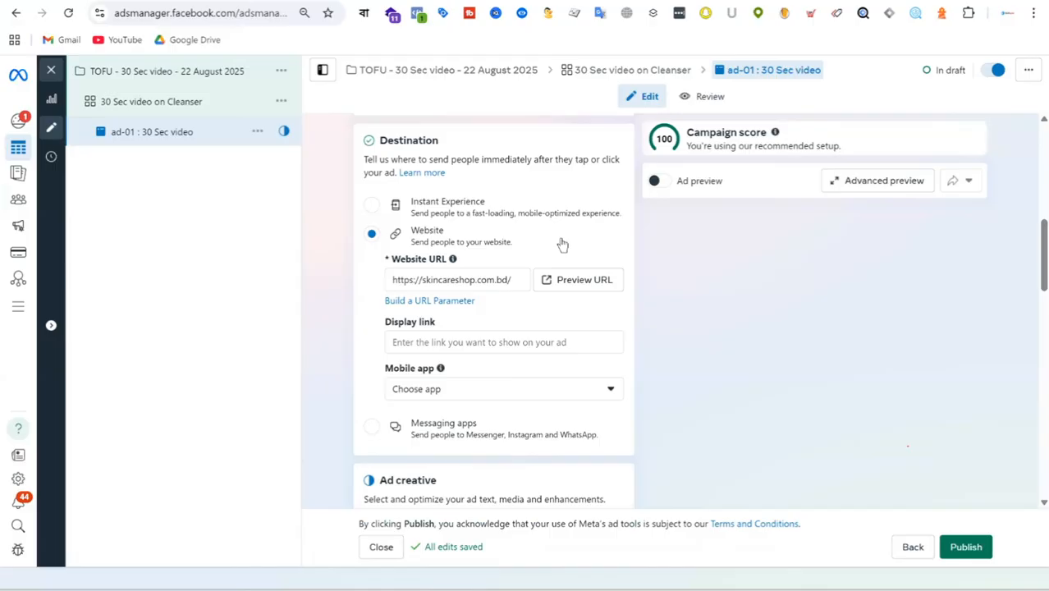
Step: Start adding a video to the ad creative, check the Video URL source, and open the file chooser for an upload
scroll(562, 244, "down", 5)
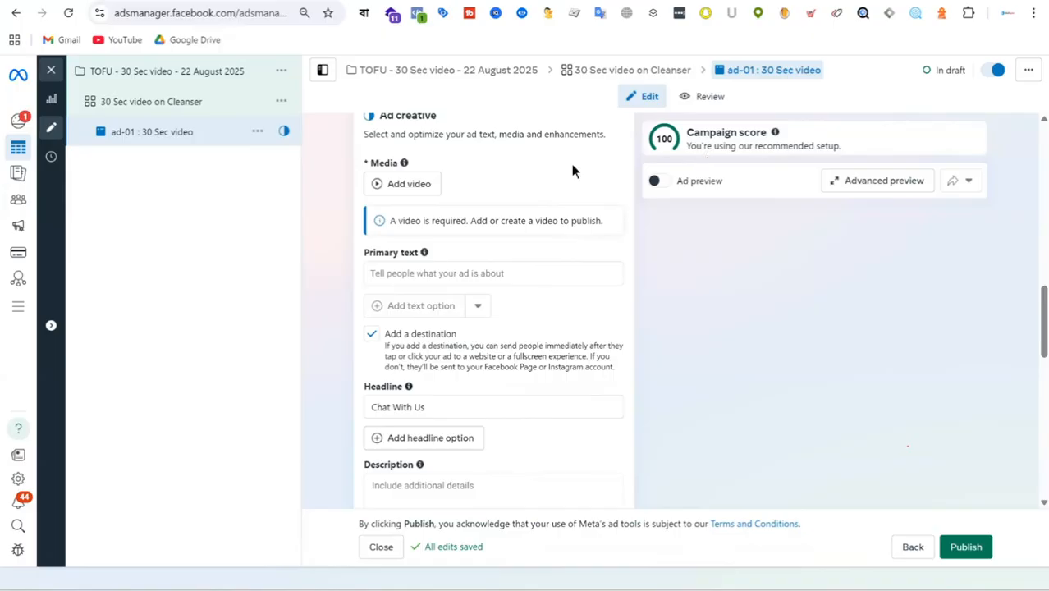
left_click(430, 191)
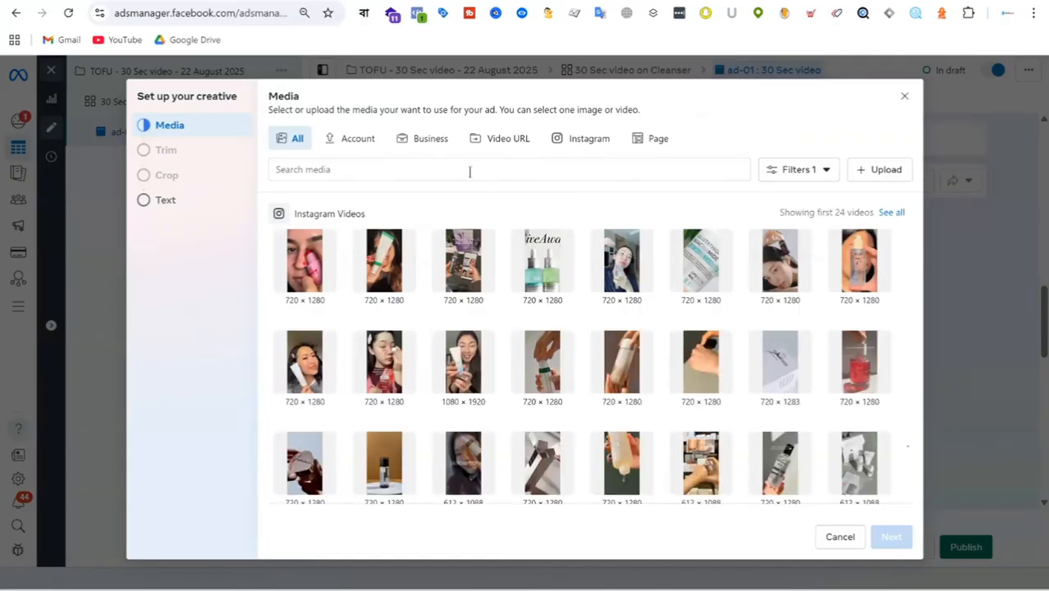
left_click(517, 142)
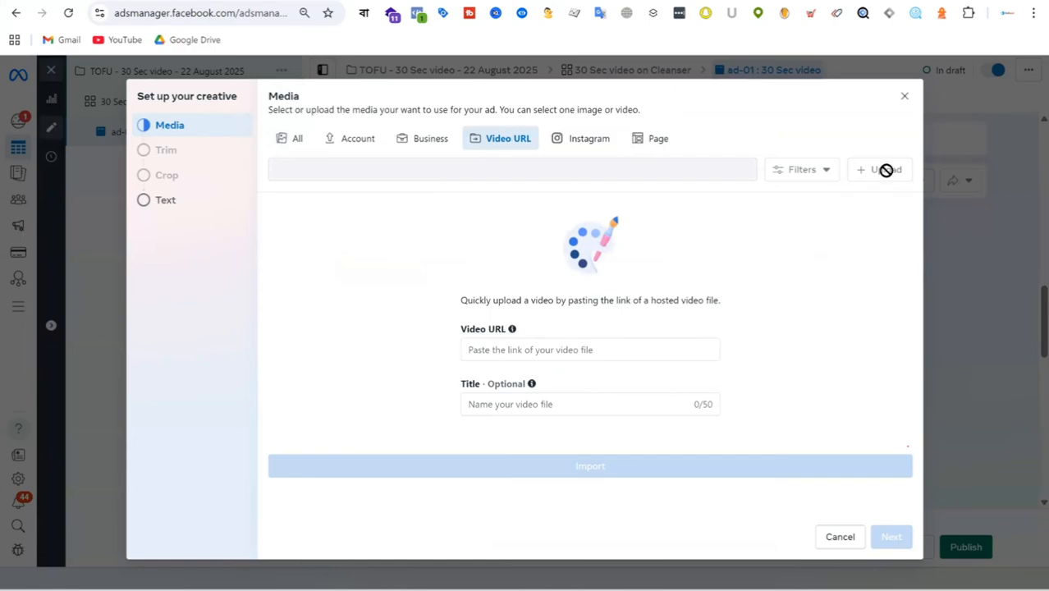
left_click(302, 141)
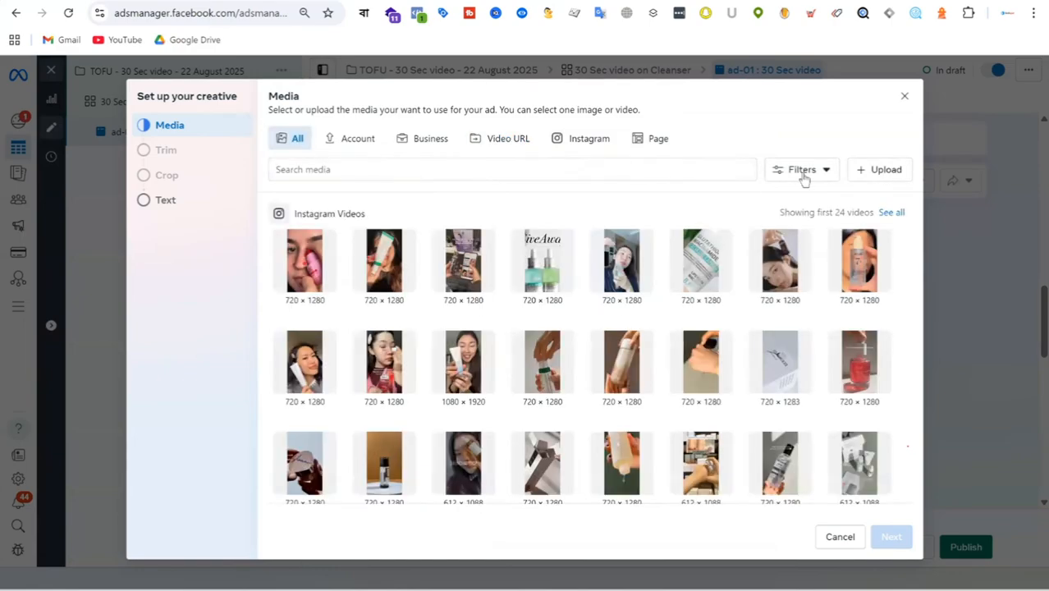
left_click(881, 170)
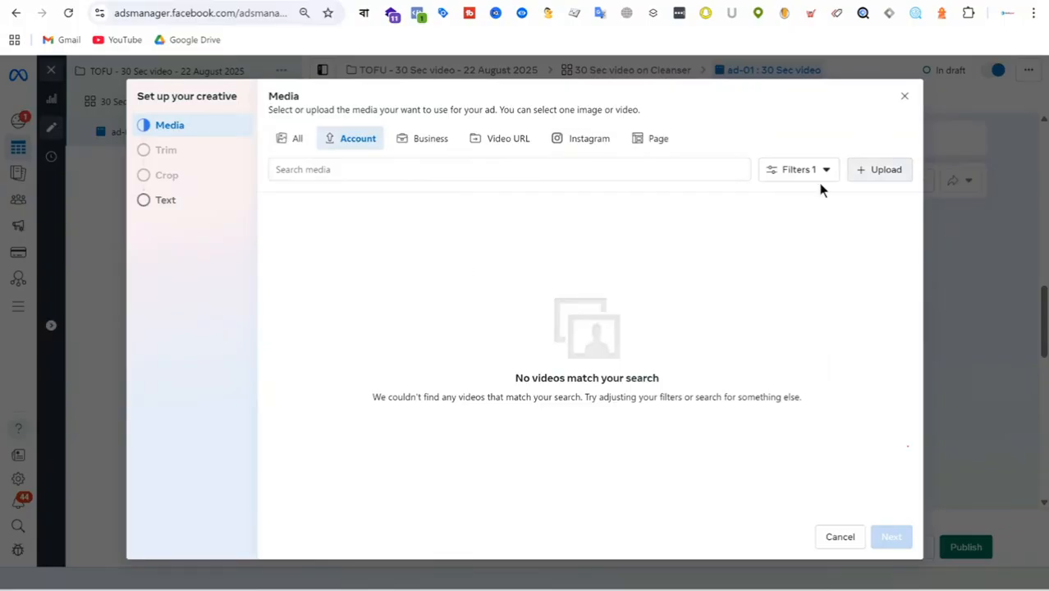
left_click(878, 170)
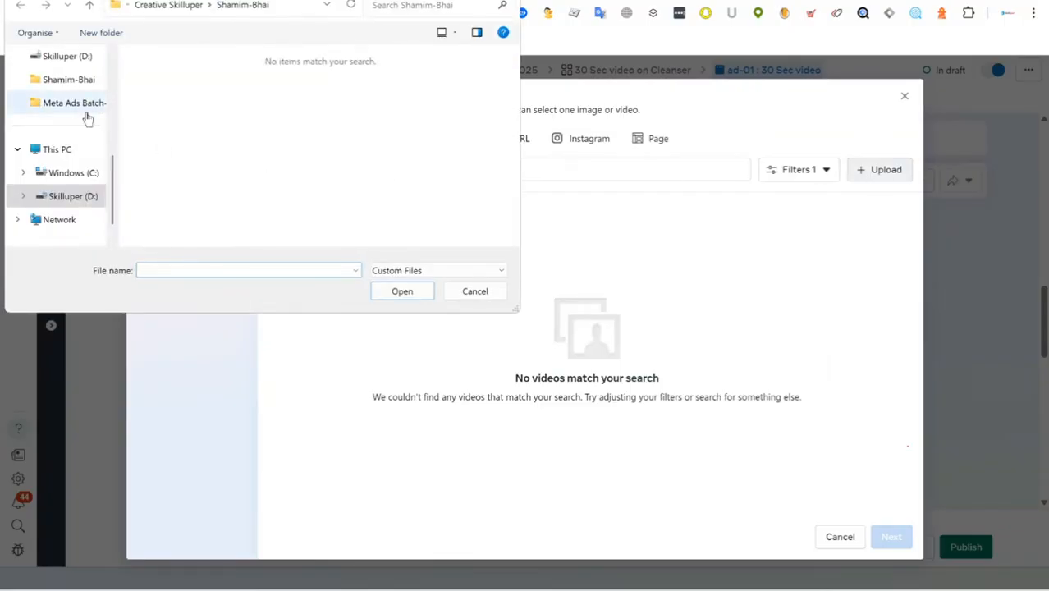
Step: Upload the video বাংলাদেশের_একটি_বিশ্ববিদ্যালয় (2) from the Downloads folder and continue to the placement crops
scroll(75, 133, "up", 5)
left_click(70, 156)
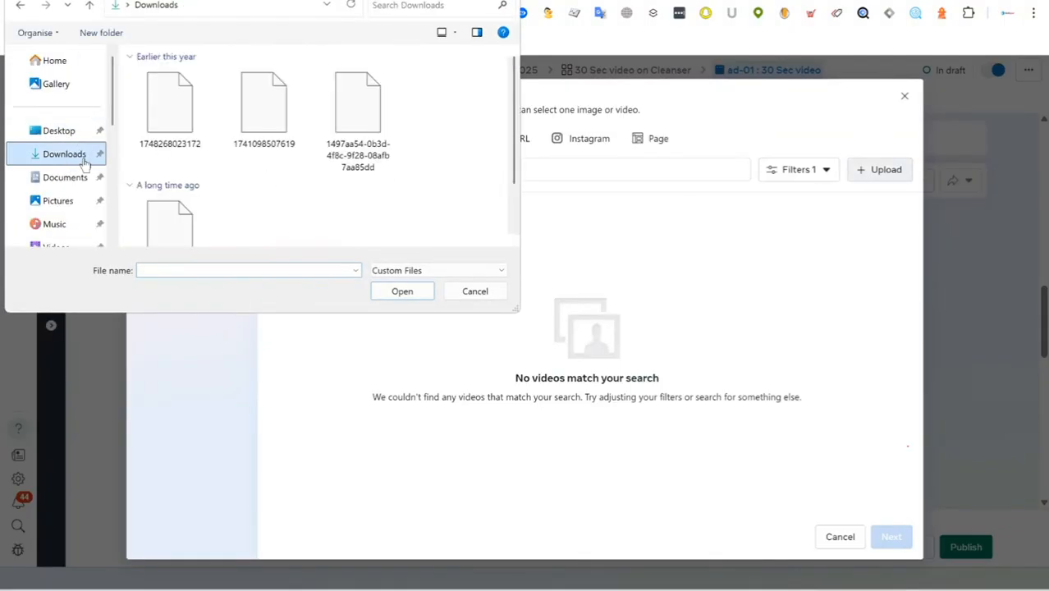
scroll(398, 112, "down", 5)
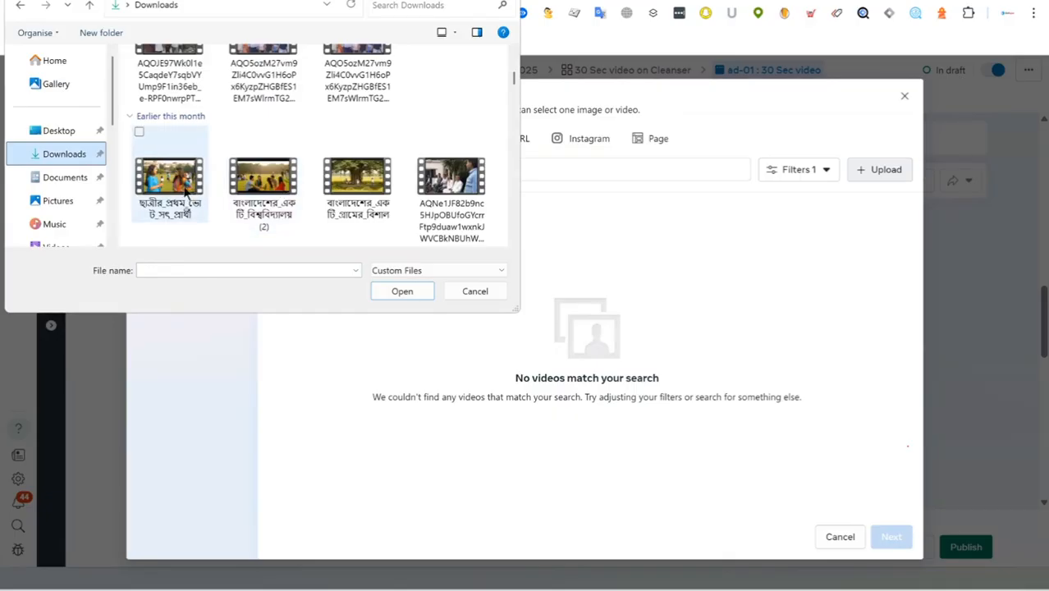
double_click(251, 185)
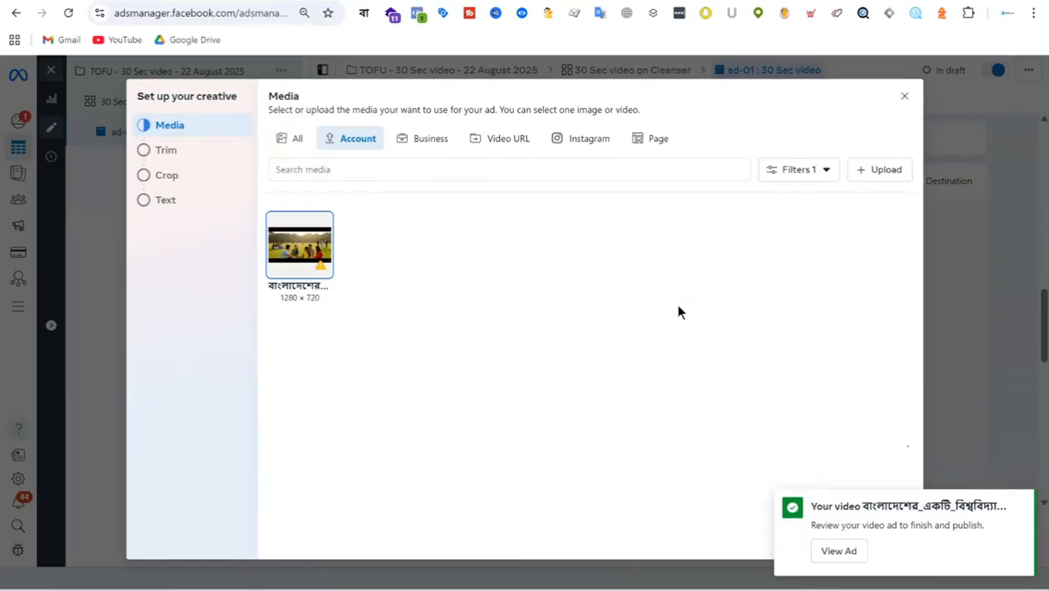
left_click(1023, 504)
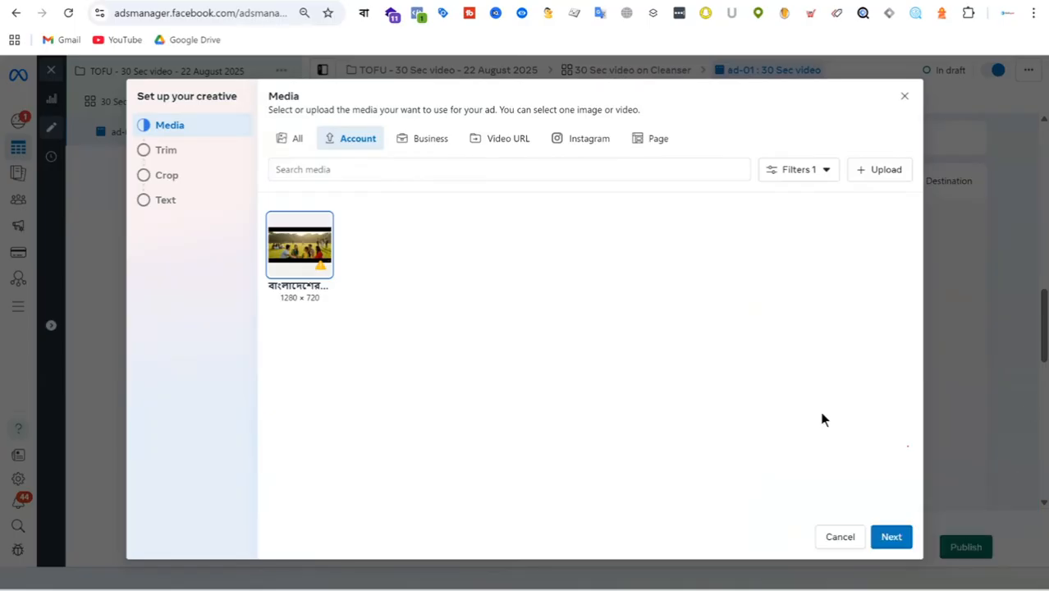
left_click(891, 537)
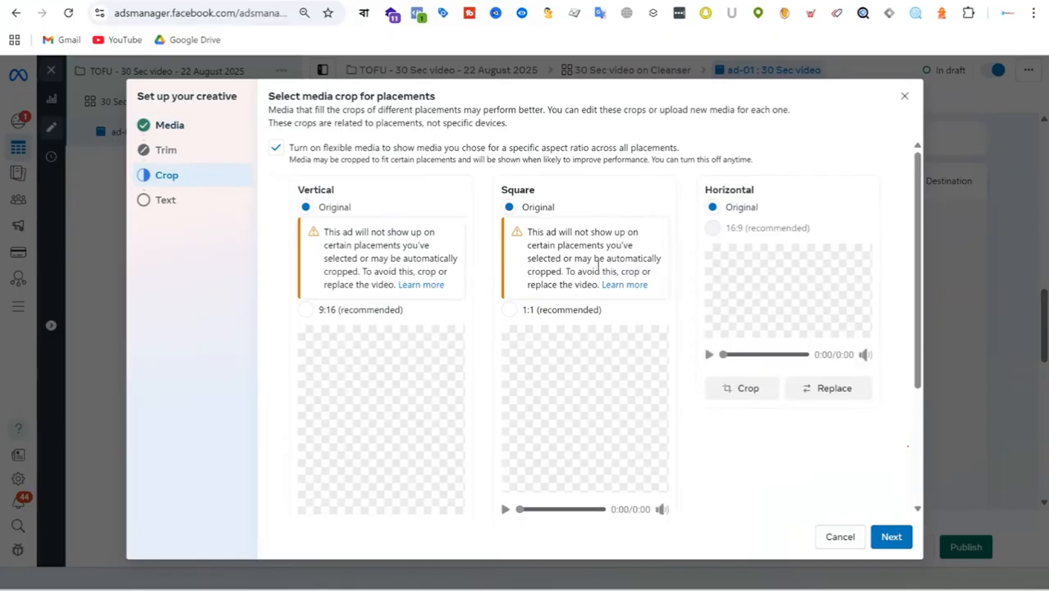
Step: Examine the vertical, square and horizontal placement previews of the uploaded video and their crop options
scroll(572, 275, "down", 1)
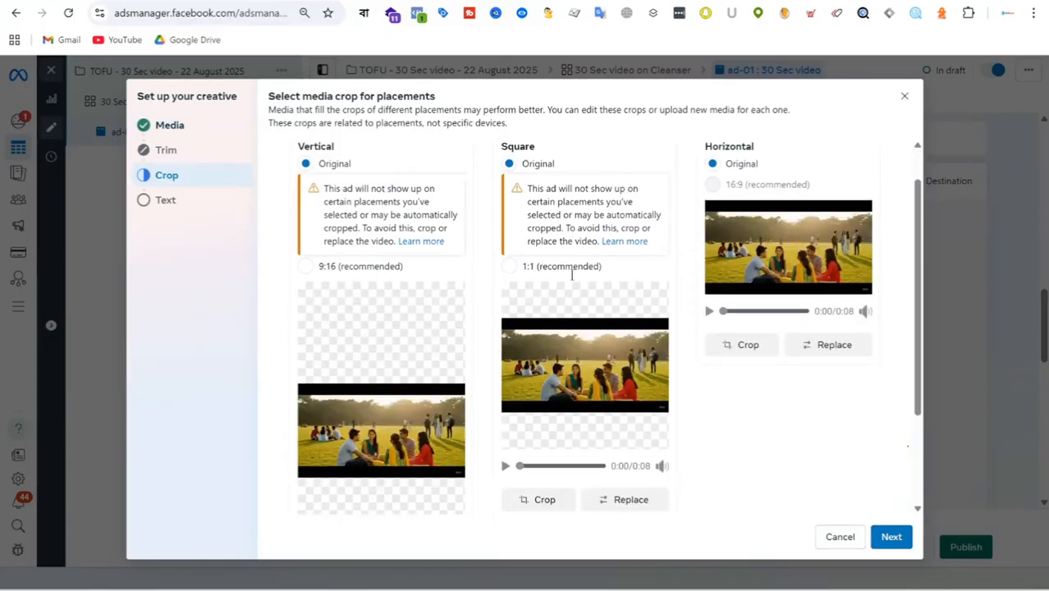
scroll(572, 275, "down", 3)
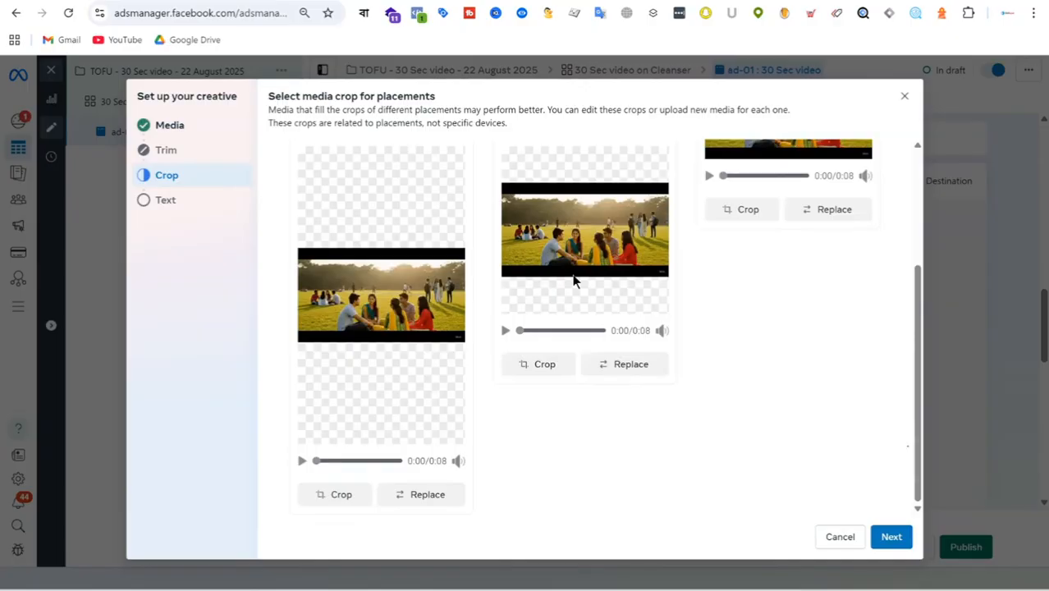
scroll(572, 275, "up", 5)
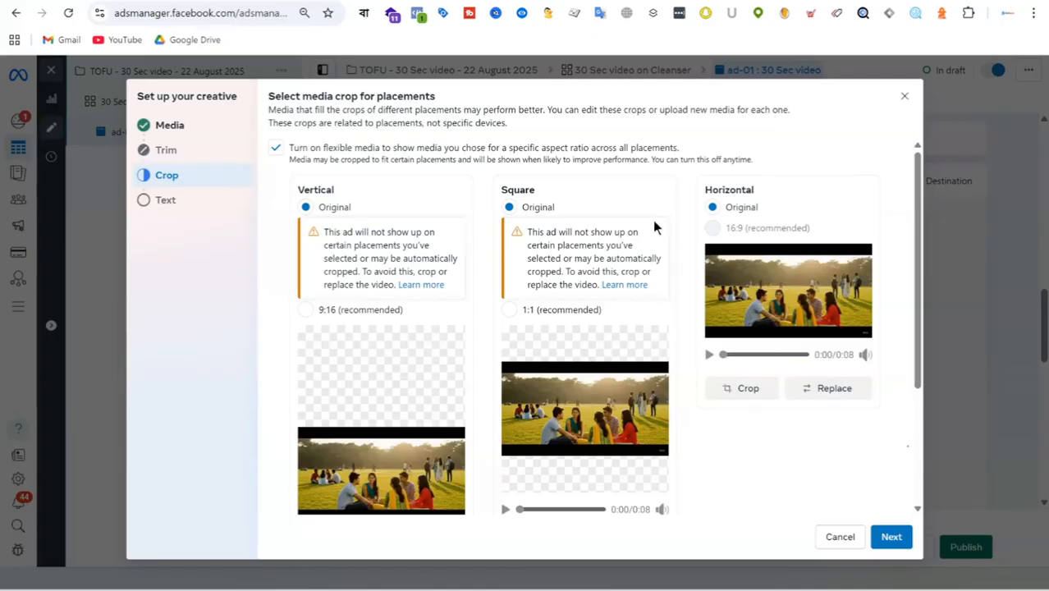
scroll(399, 196, "down", 2)
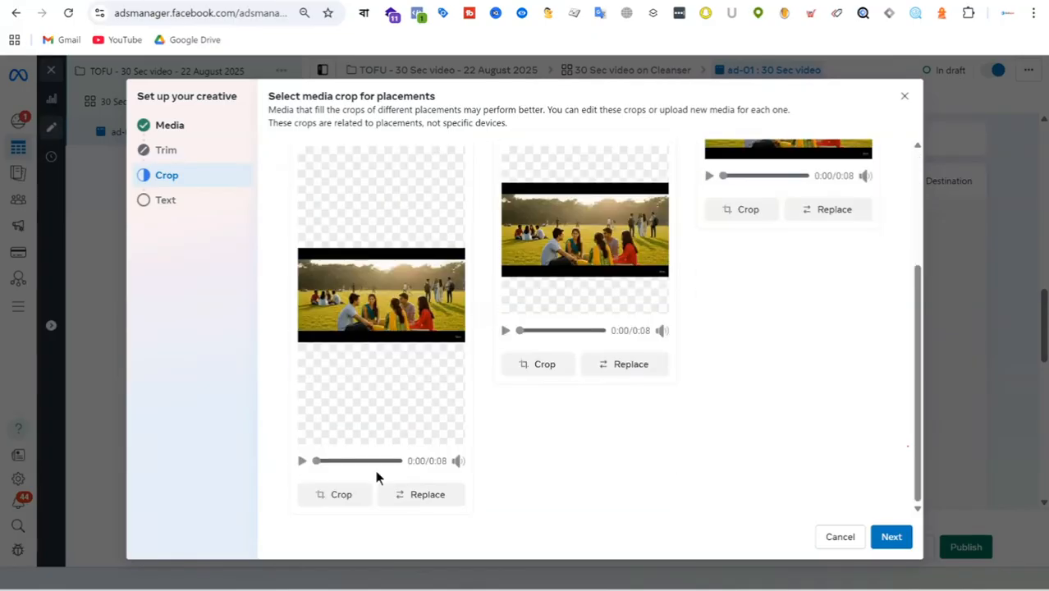
scroll(845, 417, "up", 2)
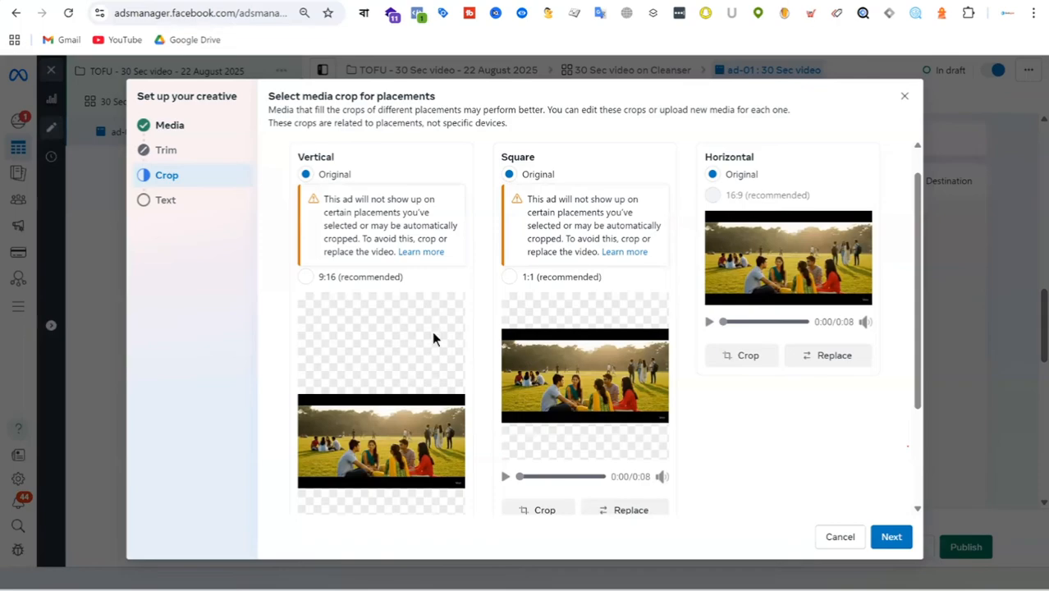
scroll(433, 338, "down", 2)
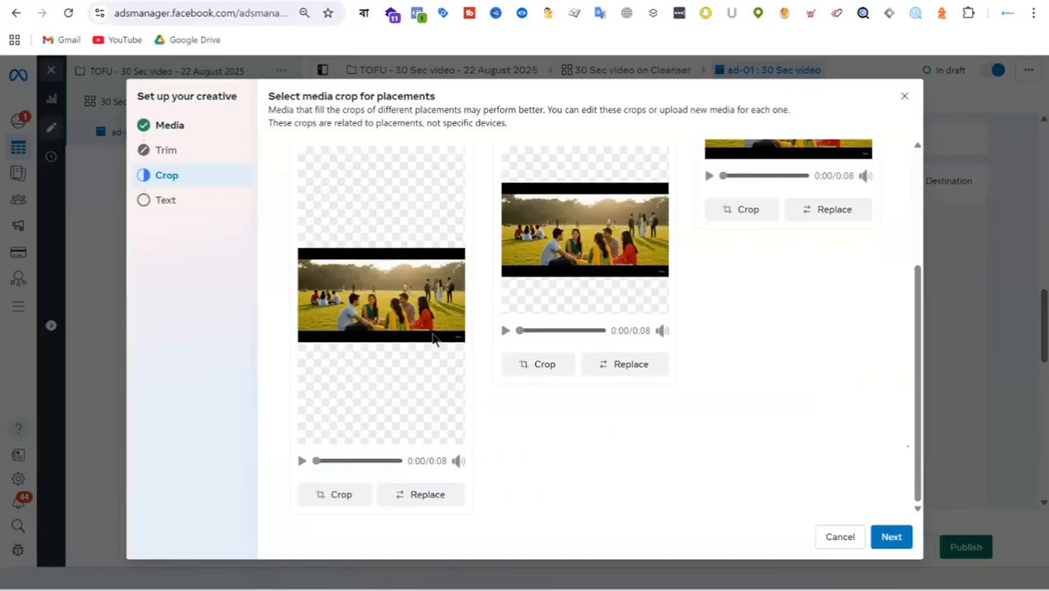
scroll(438, 279, "up", 2)
scroll(410, 238, "down", 2)
scroll(393, 364, "up", 1)
scroll(321, 148, "down", 1)
scroll(320, 205, "up", 1)
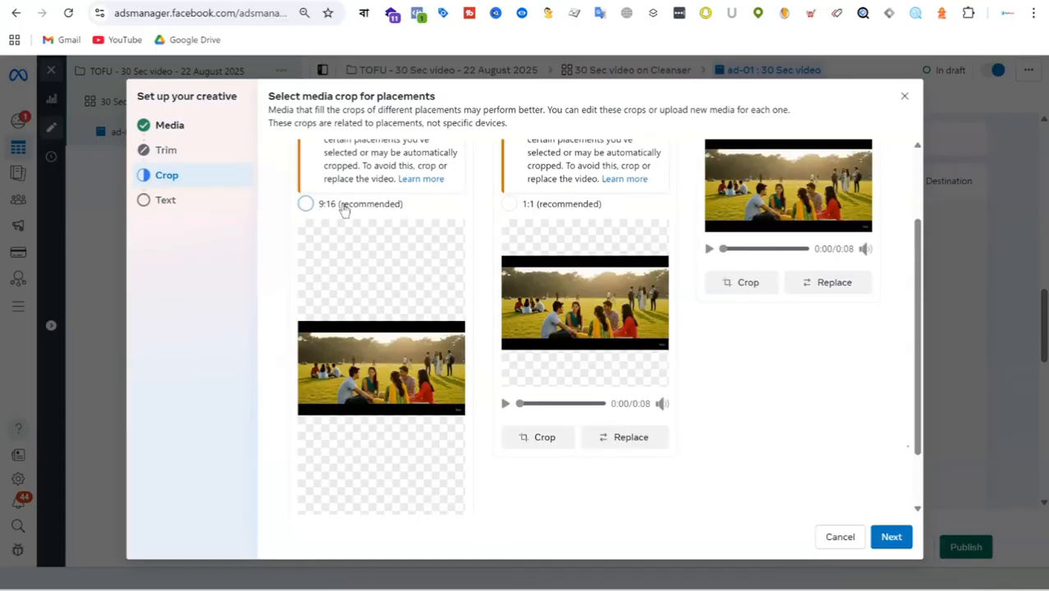
Step: Crop the video to 9:16 for vertical placements and 1:1 for square placements, and continue to the ad text
left_click(344, 206)
scroll(416, 237, "down", 1)
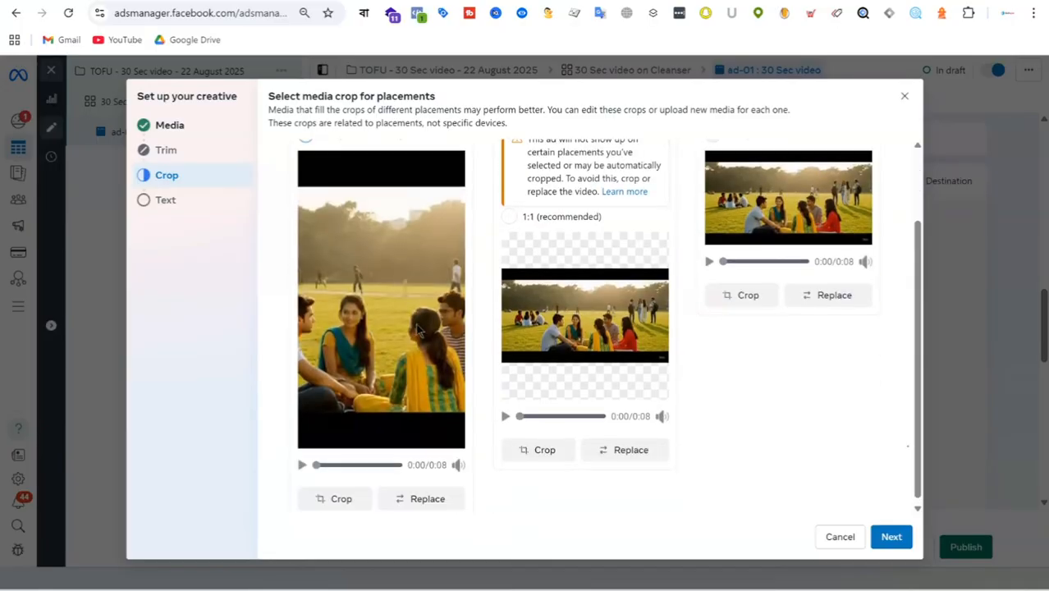
scroll(424, 298, "up", 2)
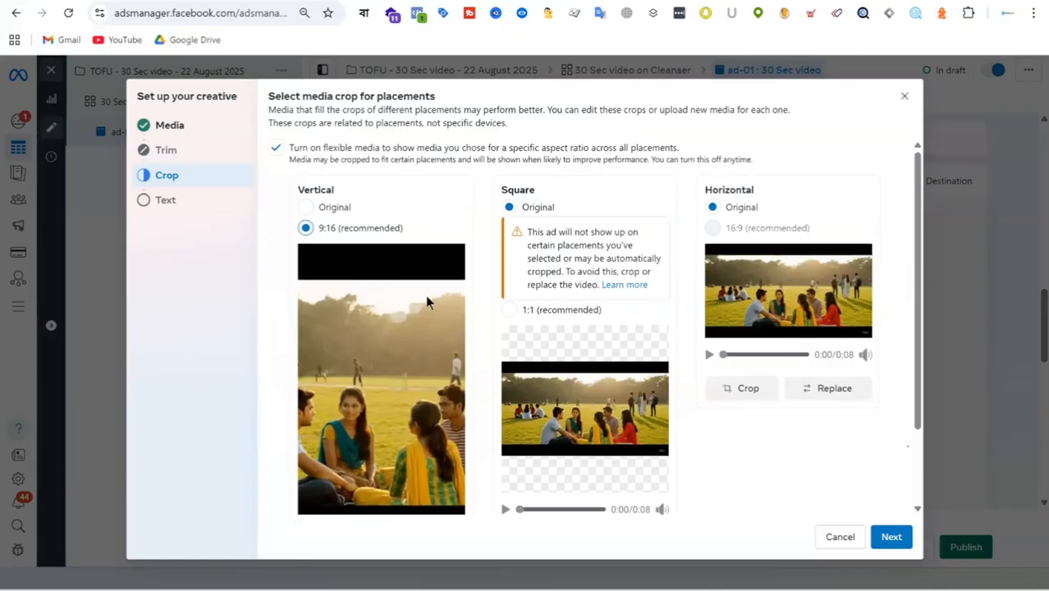
left_click(510, 309)
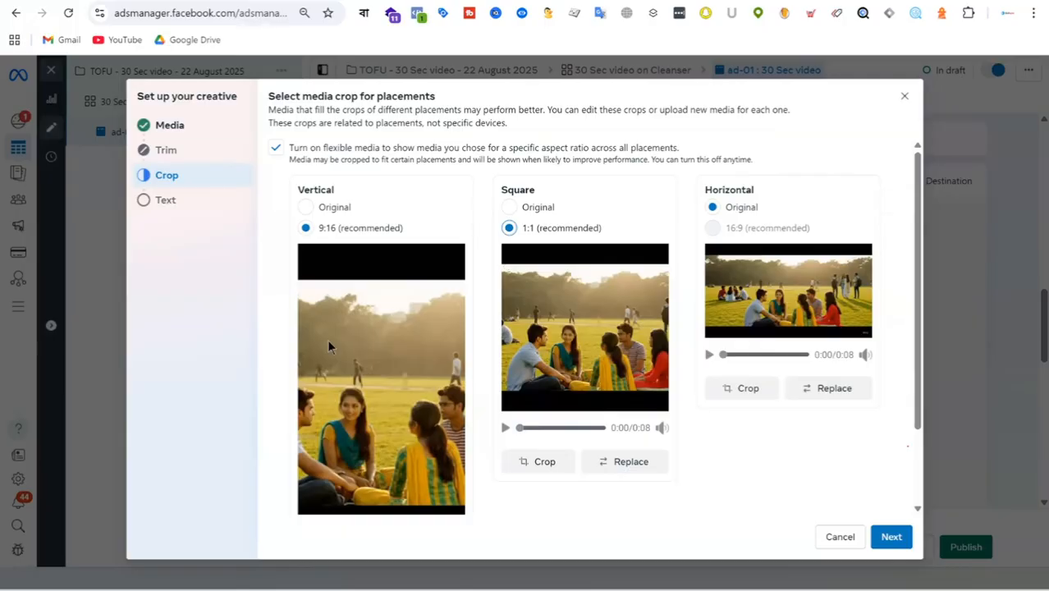
scroll(738, 304, "down", 2)
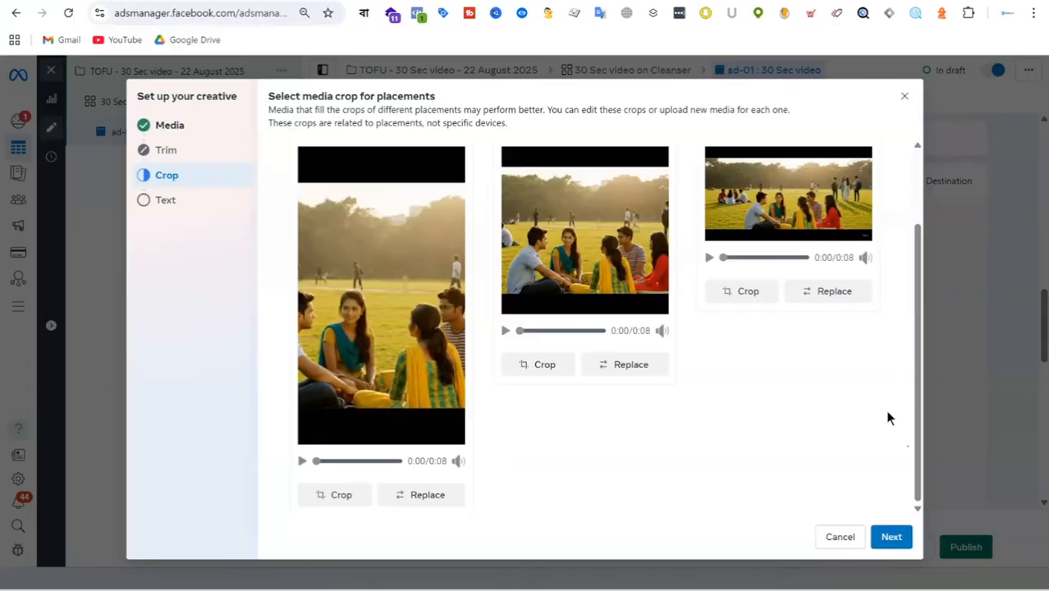
left_click(891, 537)
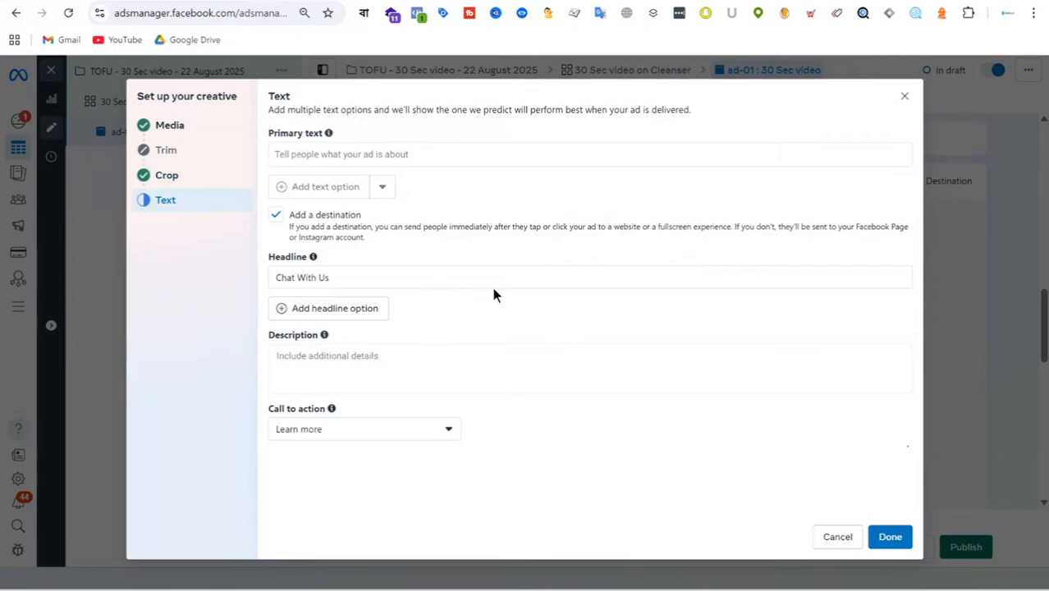
Step: Look through the call to action options and set the ad's call to action to Shop now
left_click(367, 440)
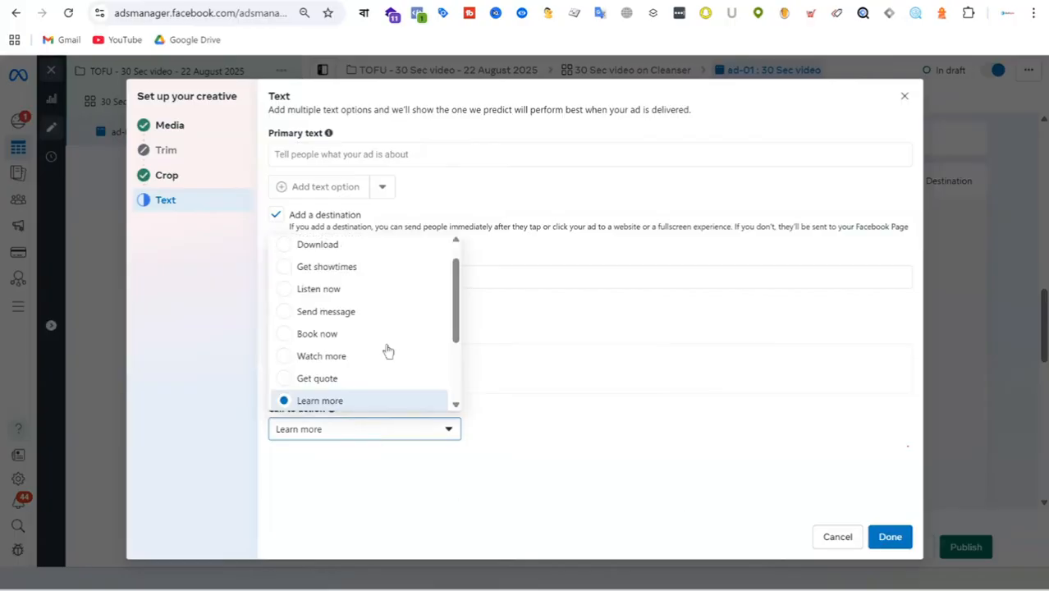
scroll(377, 305, "down", 1)
scroll(377, 304, "down", 3)
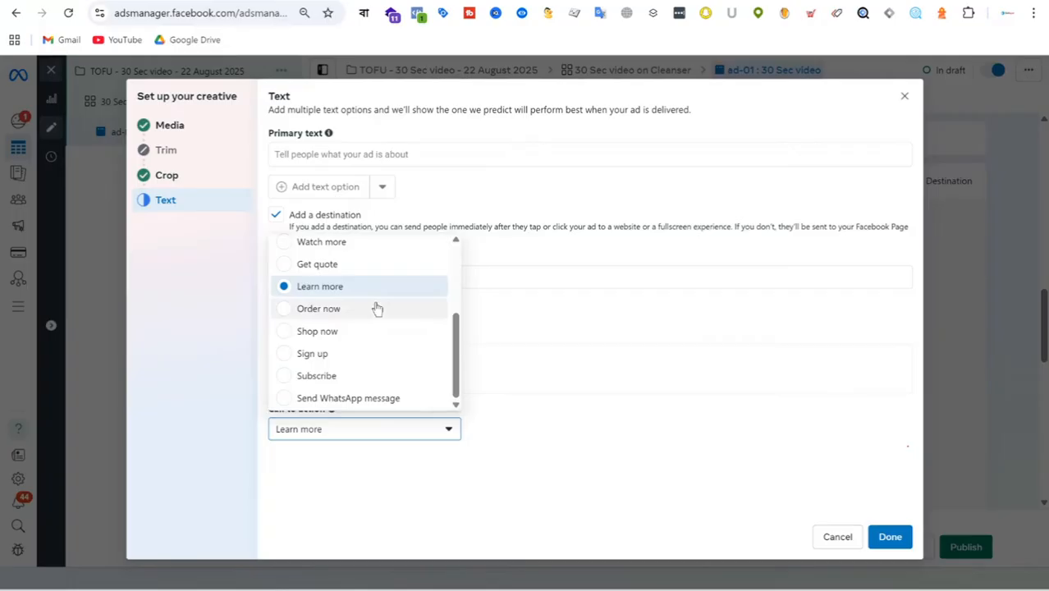
scroll(399, 326, "up", 4)
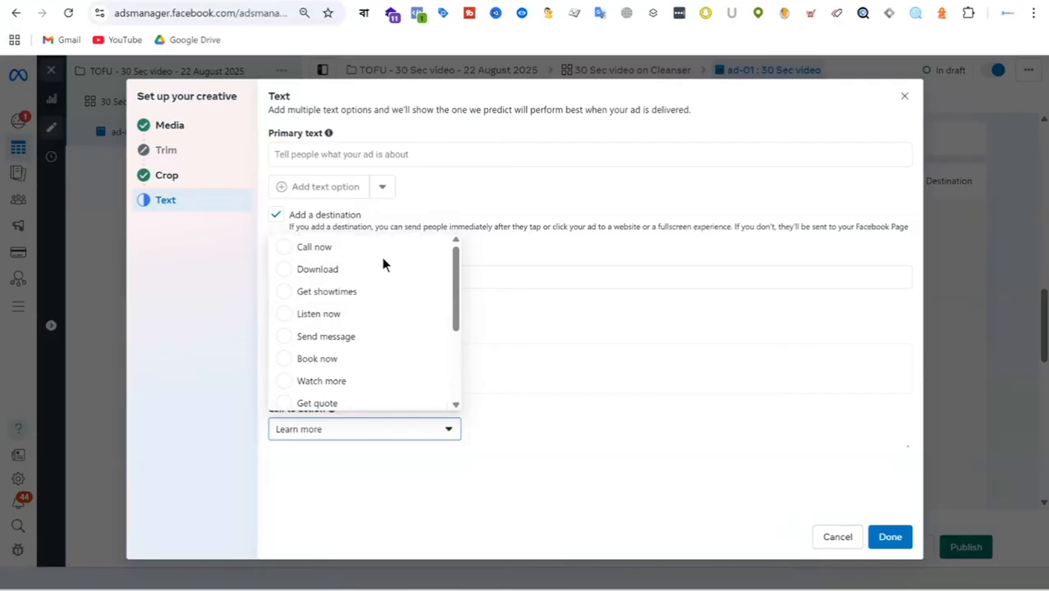
scroll(383, 271, "down", 3)
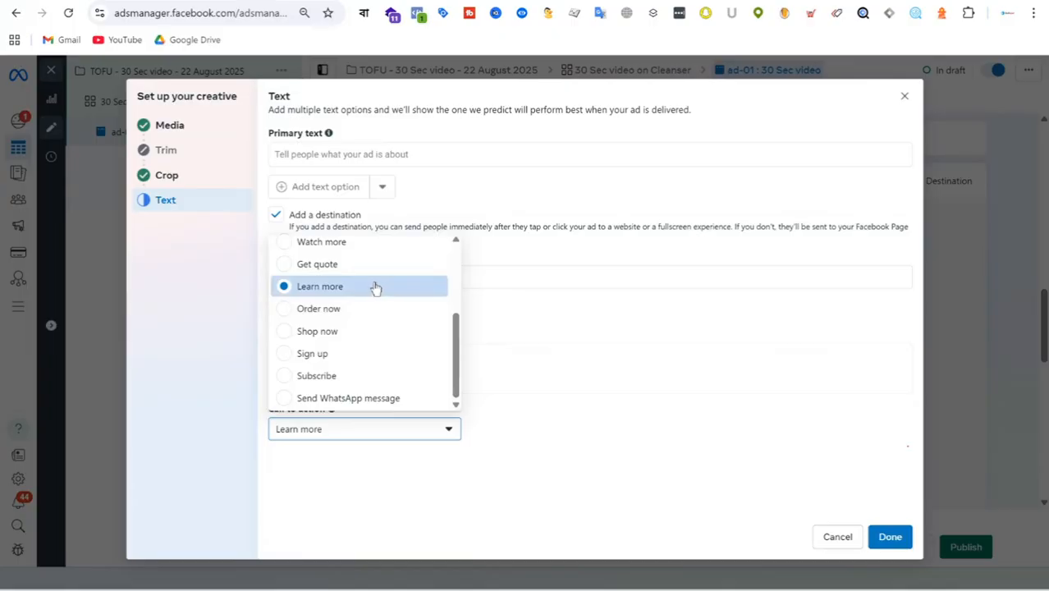
left_click(366, 337)
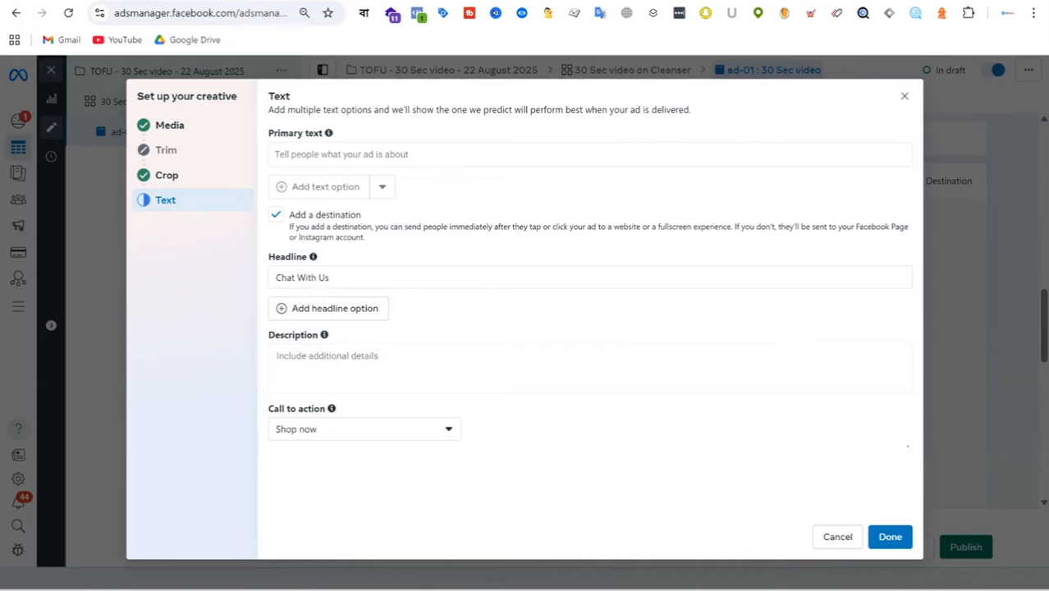
Step: Switch to ChatGPT and copy the original 3W Clinic Brown Rice Foam Cleansing product prompt into a new message
key("ctrl+Tab")
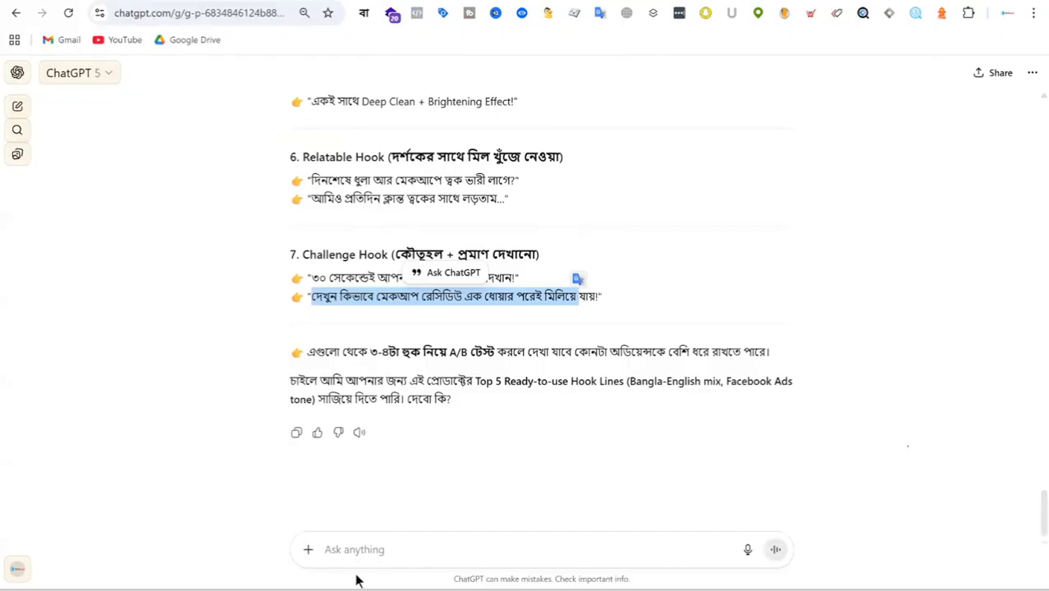
left_click(380, 549)
scroll(638, 205, "up", 10)
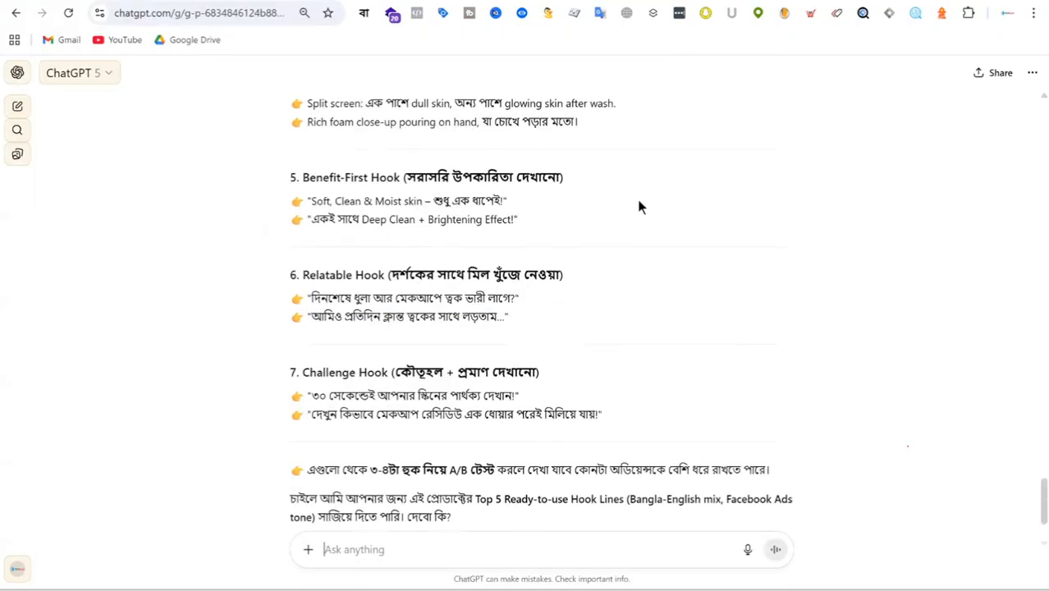
scroll(639, 205, "up", 20)
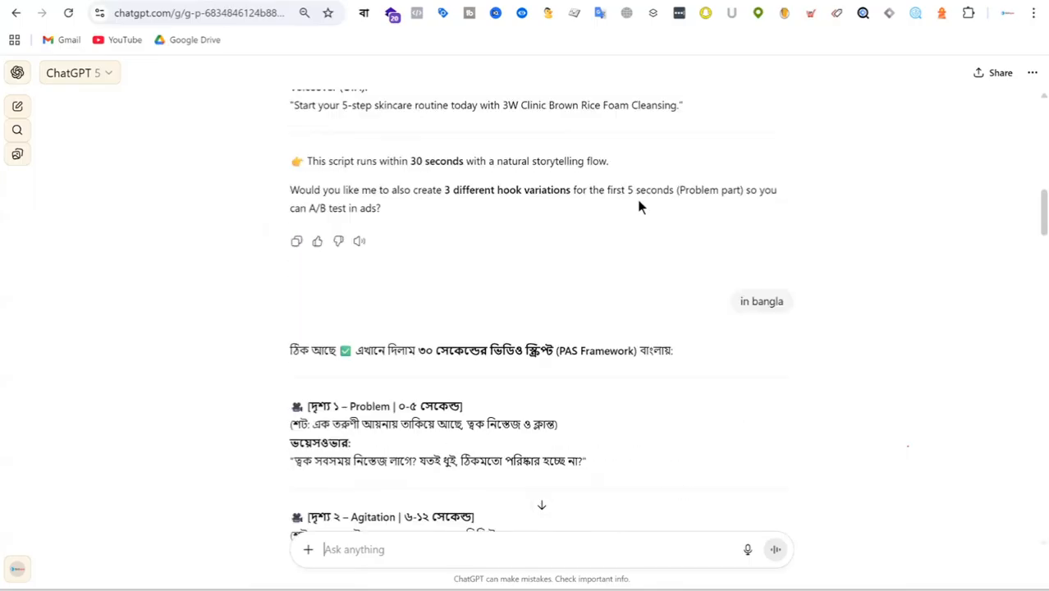
scroll(638, 205, "up", 5)
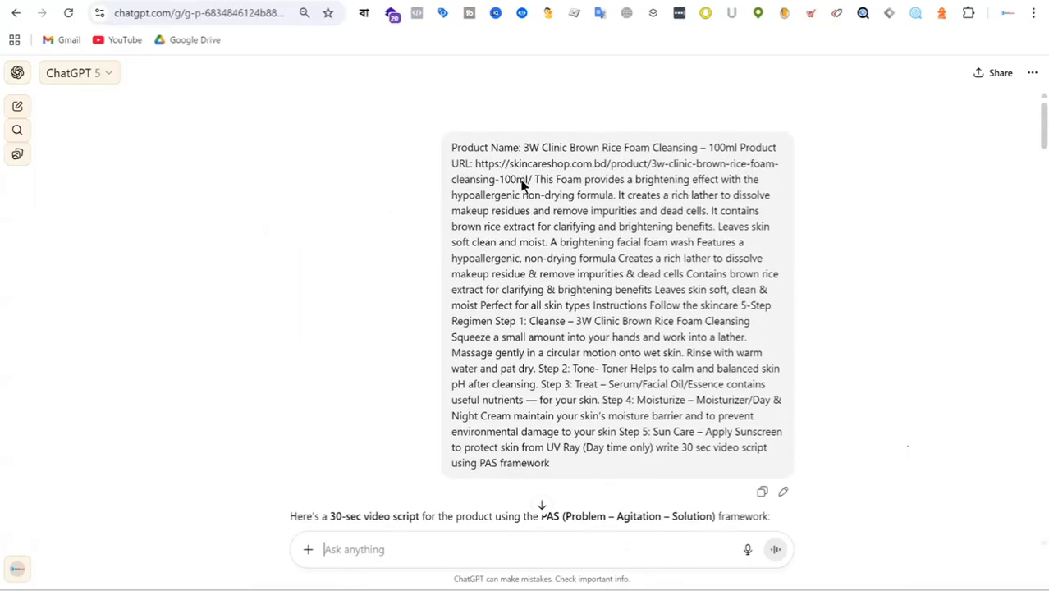
left_click_drag(450, 146, 597, 492)
key("ctrl+c")
left_click(407, 555)
key("ctrl+v")
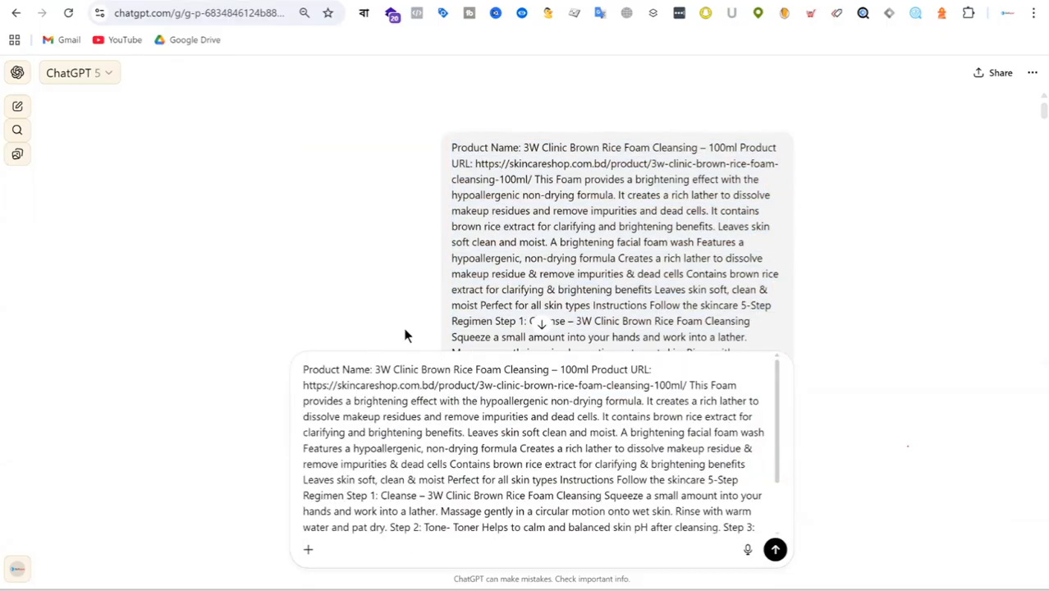
Step: Replace the video script request at the end of the message with "write primary text for facebook ads" and send it
scroll(773, 512, "down", 2)
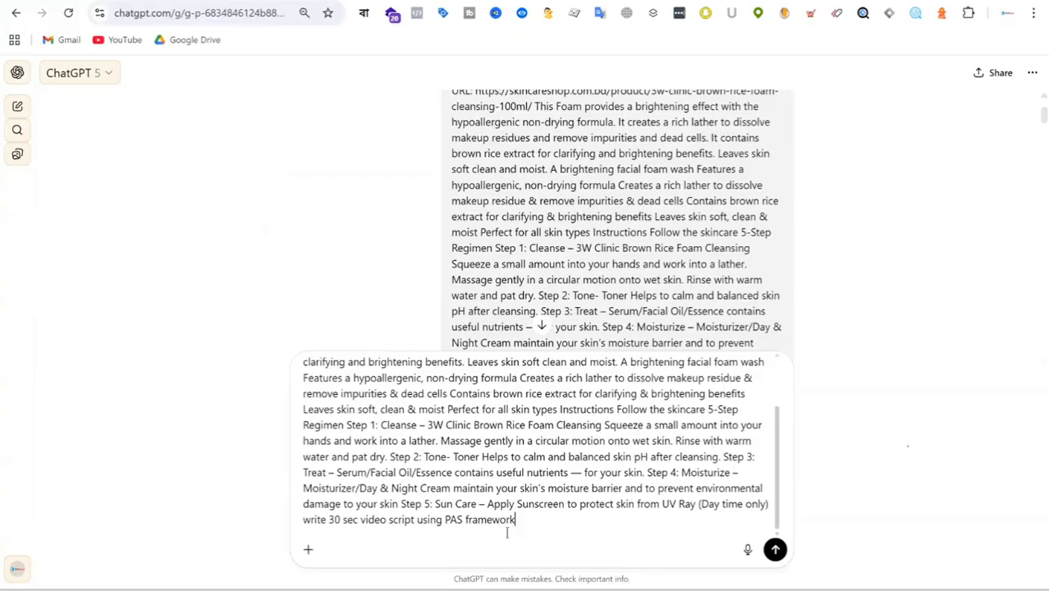
left_click_drag(548, 522, 275, 529)
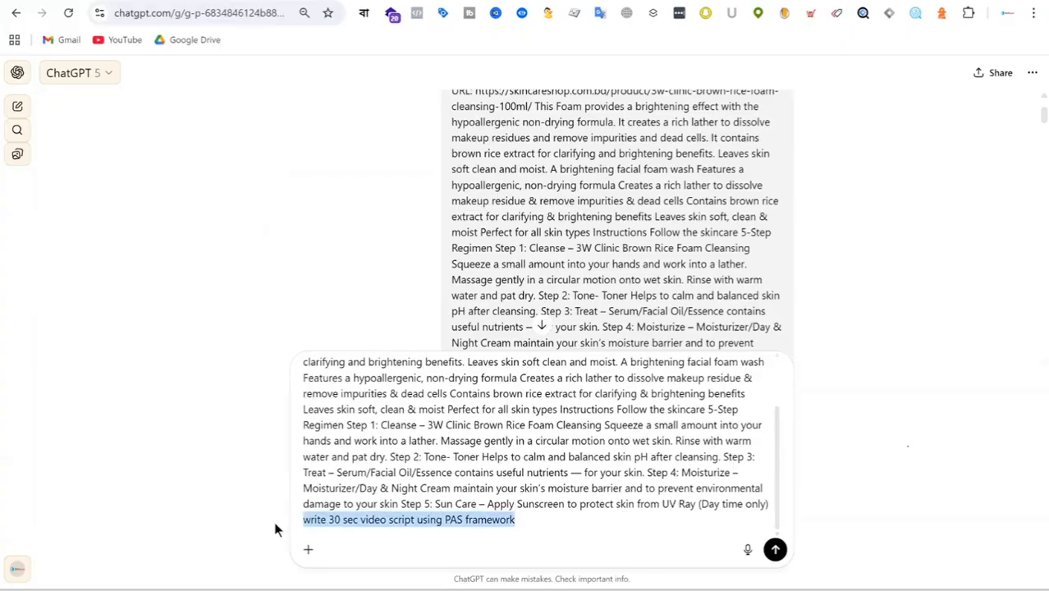
key("BackSpace")
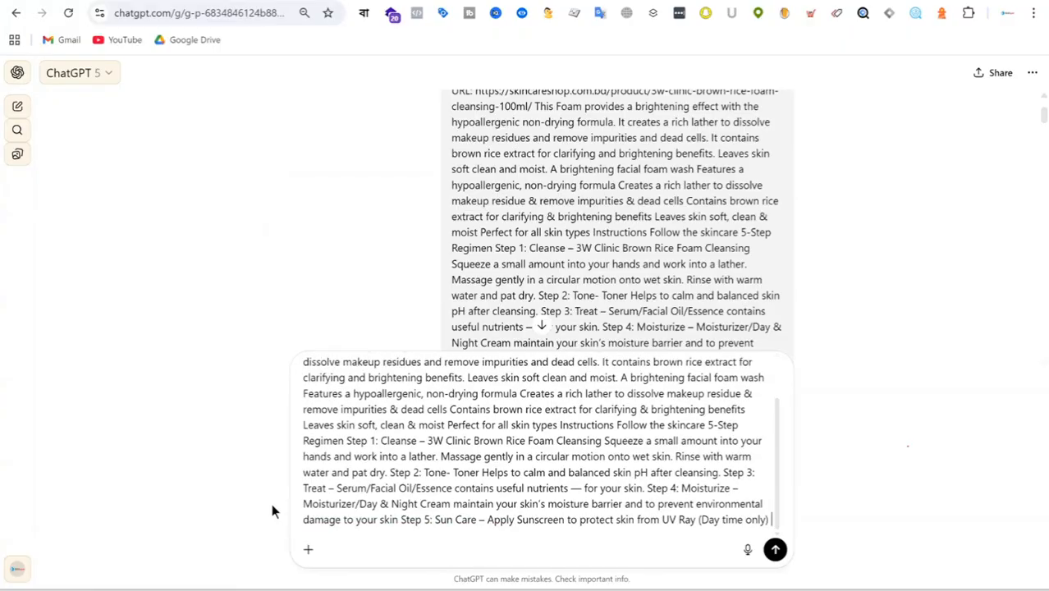
key("shift+Return")
key("shift+Return")
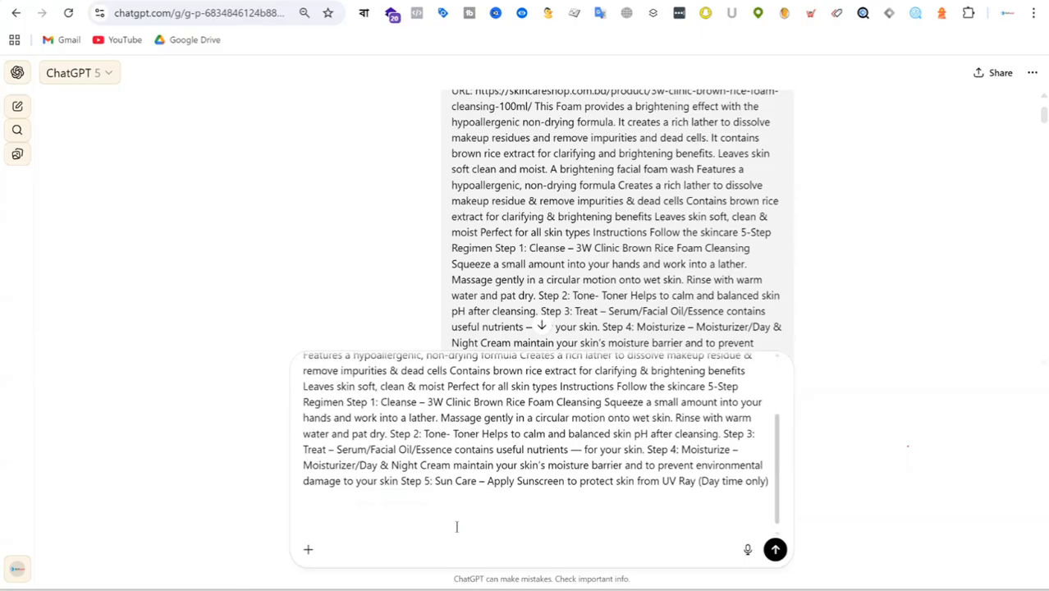
type("write primary text ")
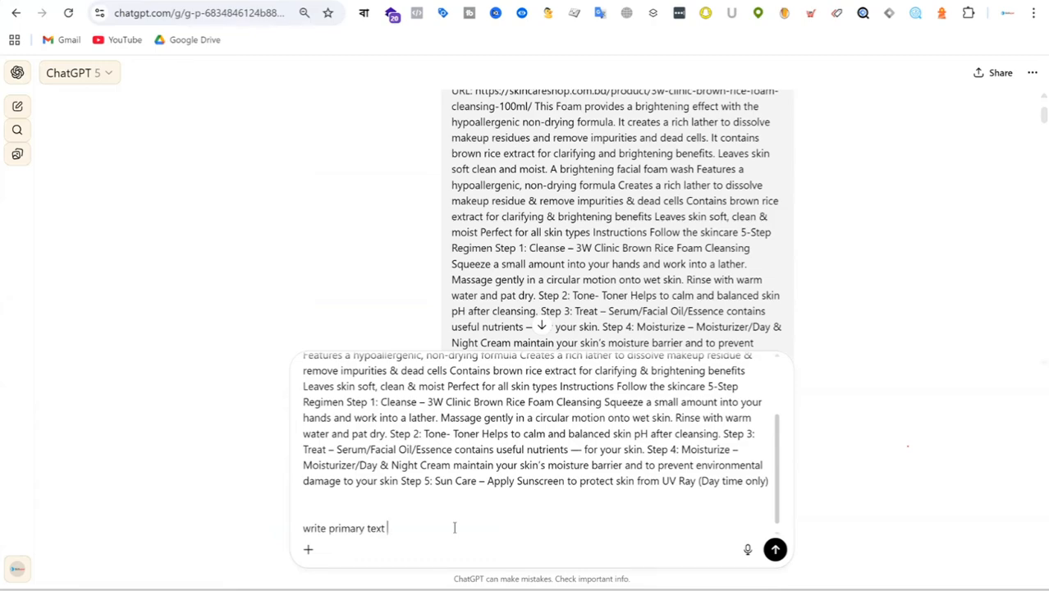
type("for facebook ads")
key("Return")
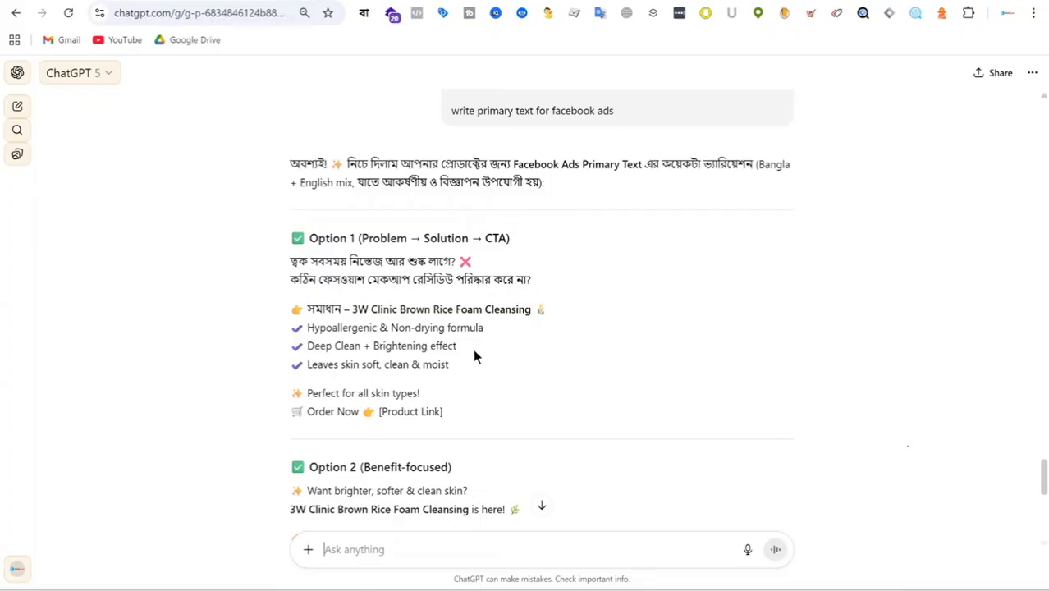
Step: Read through the Option 1 (Problem → Solution → CTA) primary text, highlighting its lines
left_click_drag(459, 261, 512, 260)
double_click(561, 306)
left_click(433, 317)
left_click_drag(289, 259, 469, 369)
left_click_drag(471, 383, 362, 414)
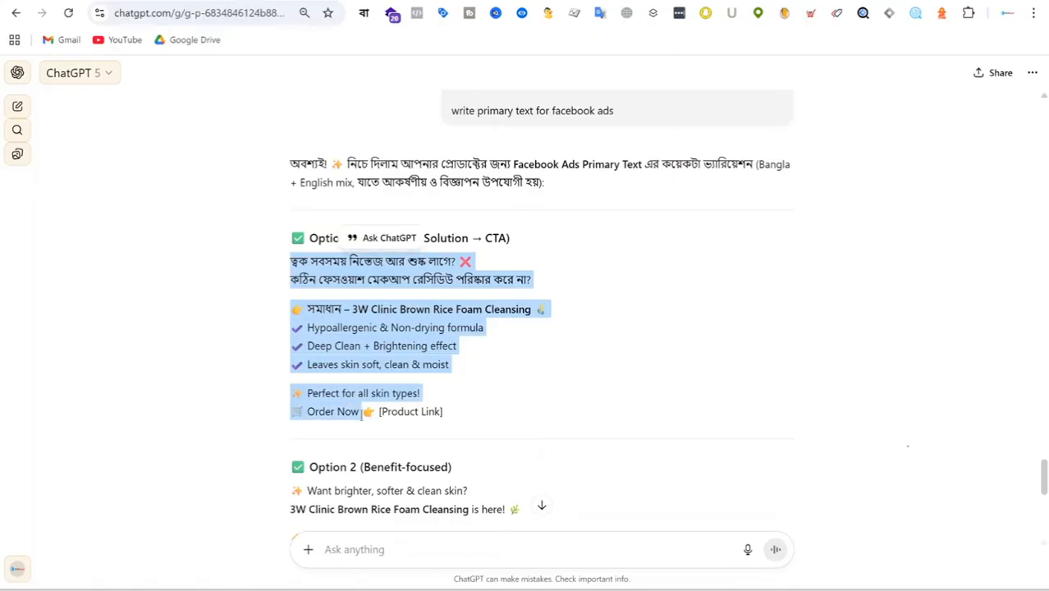
Step: Copy the Option 2 (Benefit-focused) text up to "the right way!" and paste it as the ad's primary text in Ads Manager
scroll(625, 312, "down", 3)
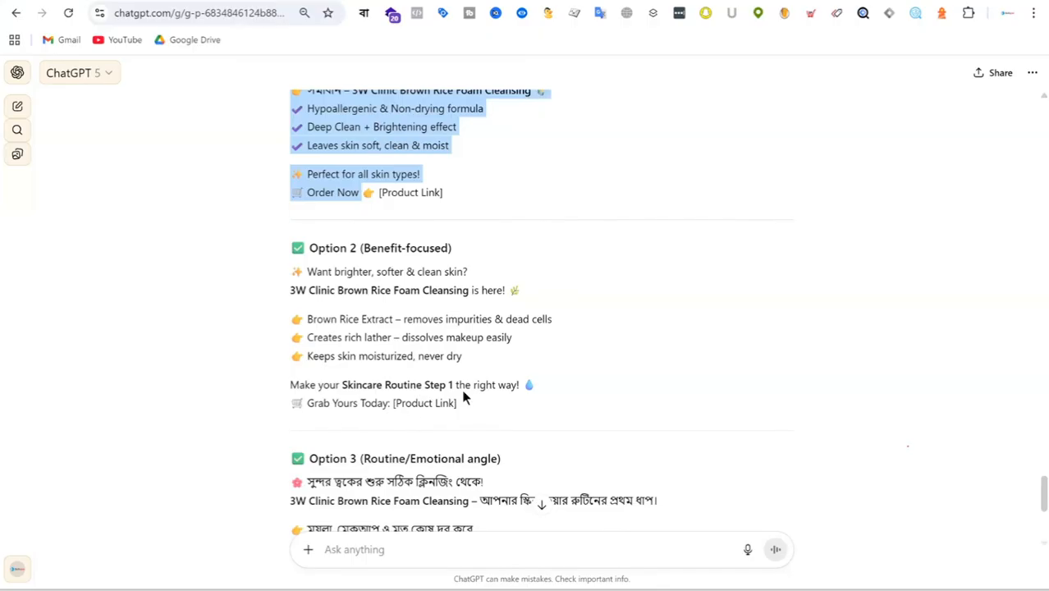
left_click_drag(520, 384, 283, 275)
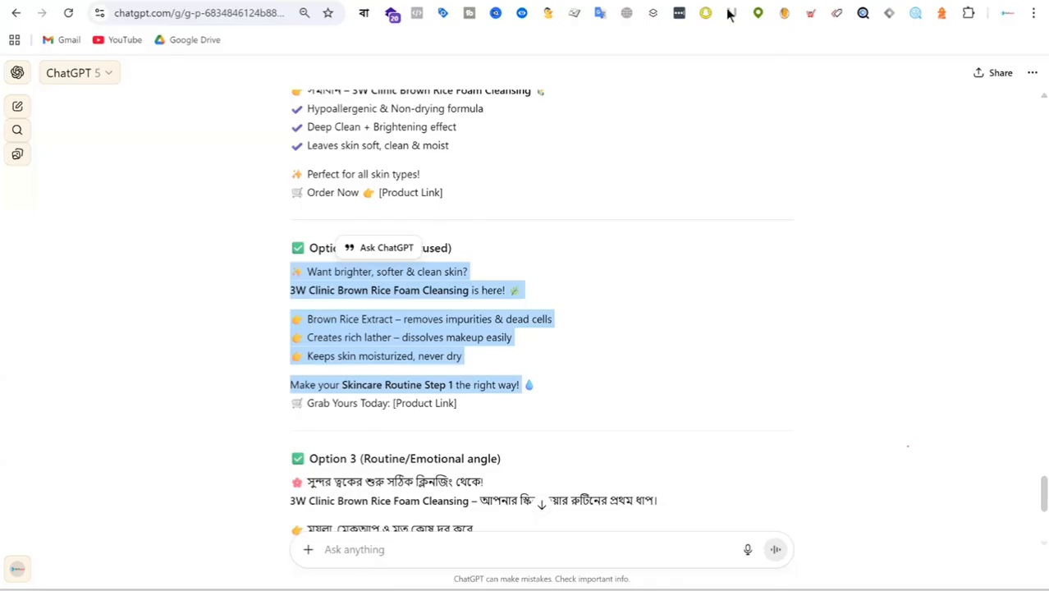
key("alt+Tab")
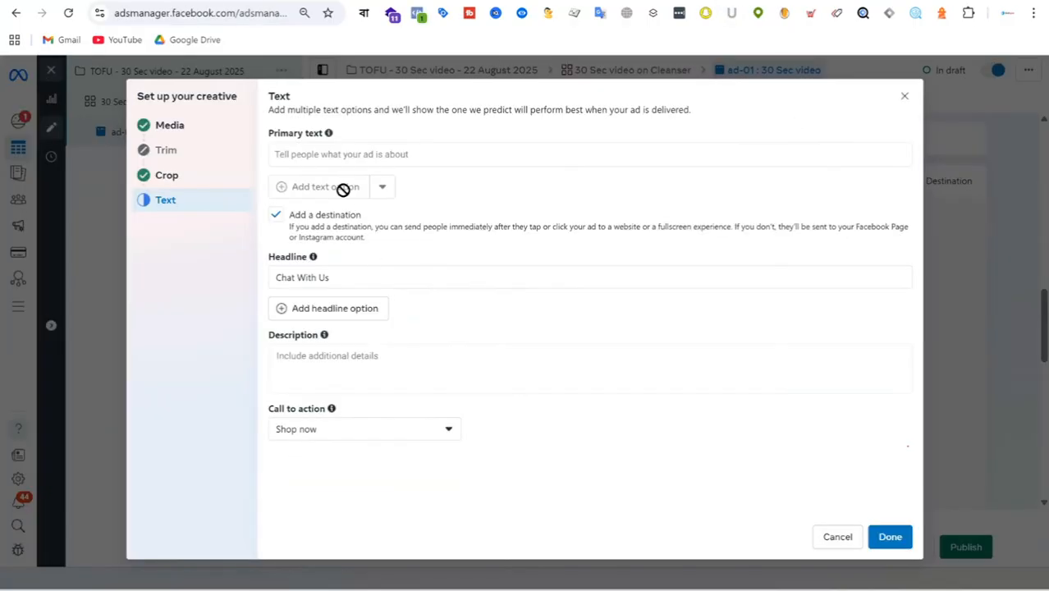
left_click(339, 153)
key("ctrl+v")
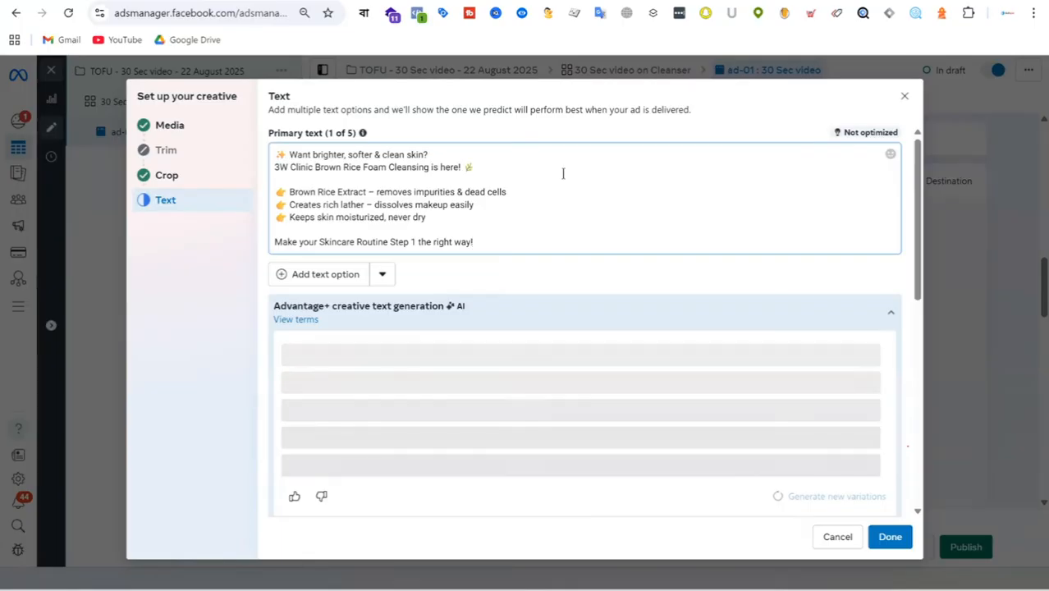
Step: Remove the leaf and sparkle emojis from the first two lines of the primary text
key("BackSpace")
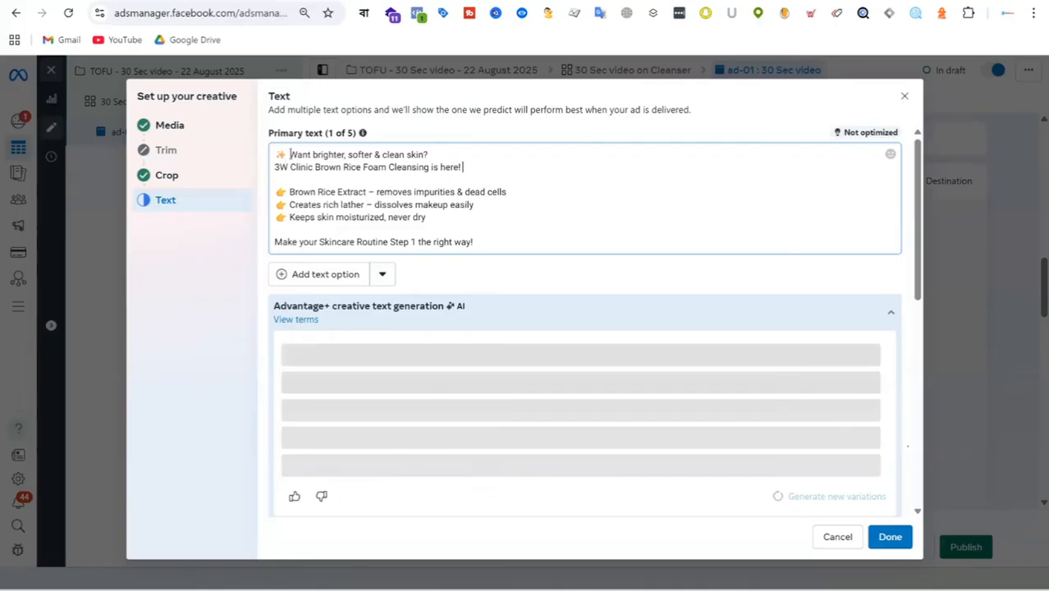
key("BackSpace")
key("BackSpace")
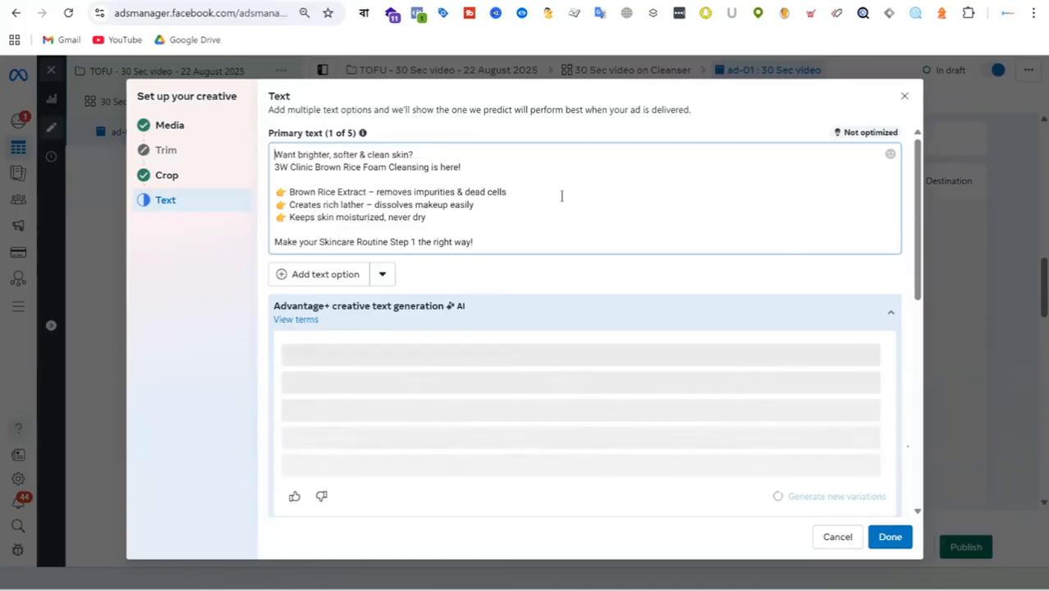
Step: Apply all five headline suggestions from Advantage+ creative text generation
scroll(499, 195, "down", 5)
scroll(648, 242, "up", 3)
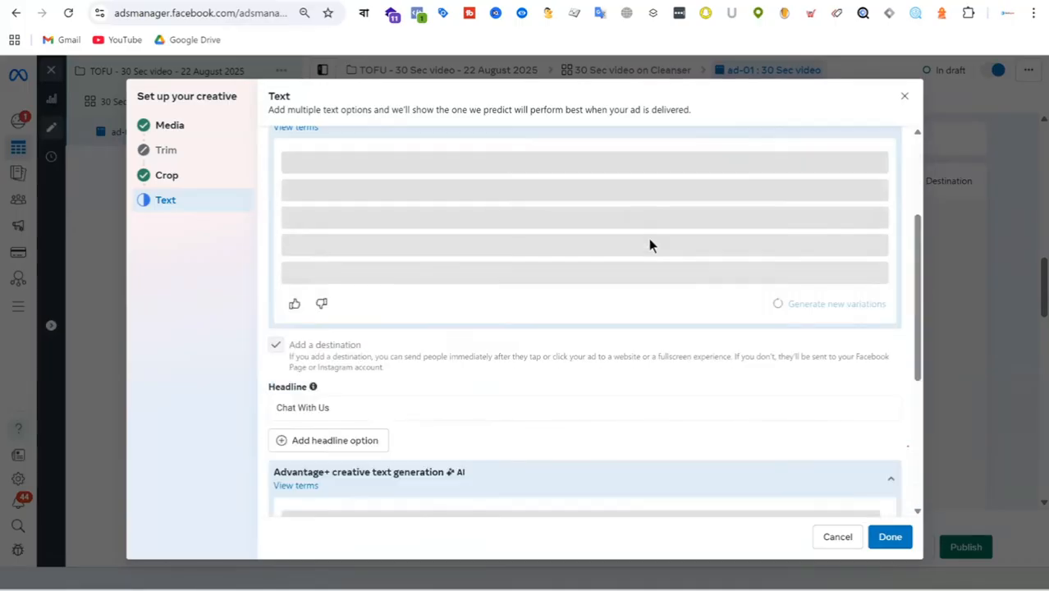
scroll(589, 234, "down", 3)
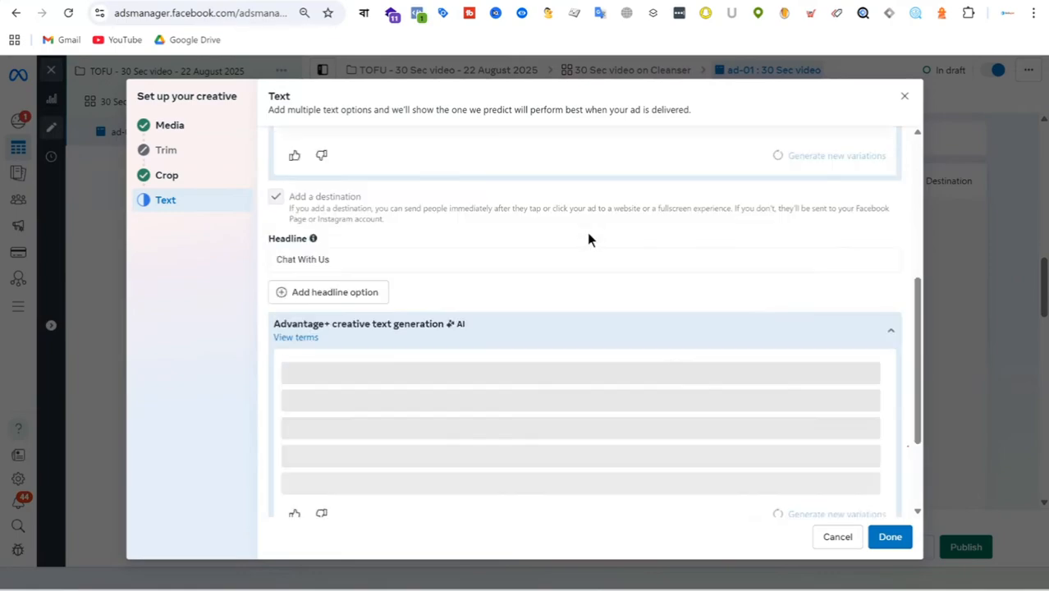
scroll(643, 241, "down", 1)
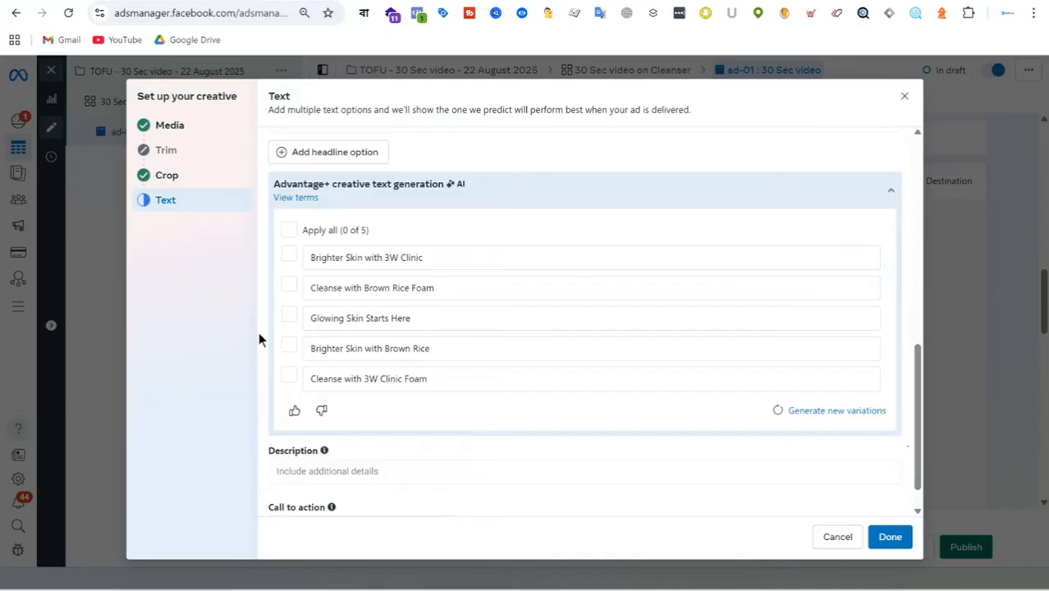
left_click(291, 230)
scroll(778, 400, "down", 1)
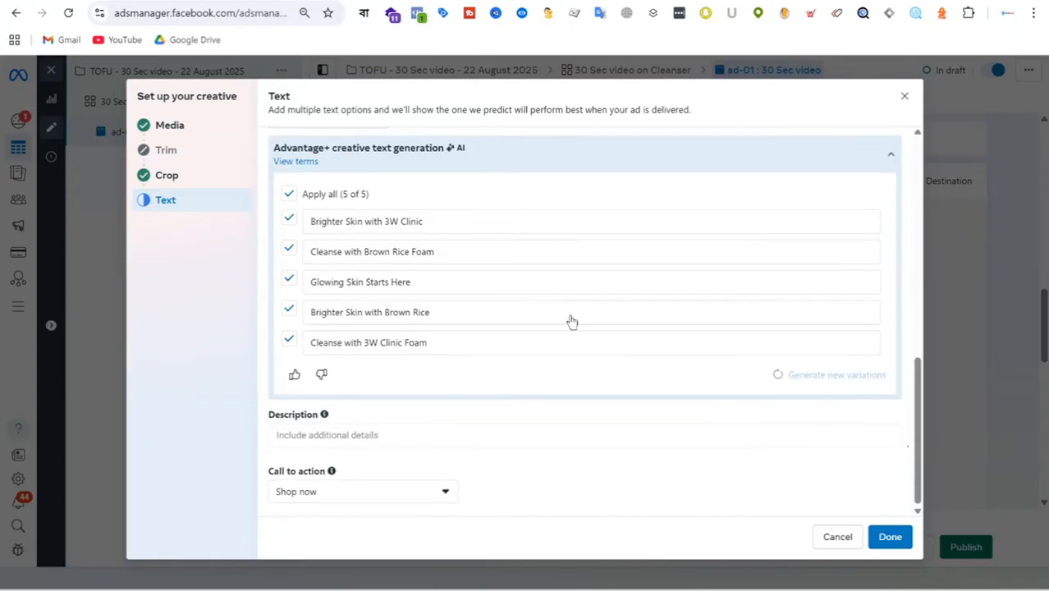
Step: Clear the default "Chat With Us" text from the ad headline
scroll(572, 321, "up", 2)
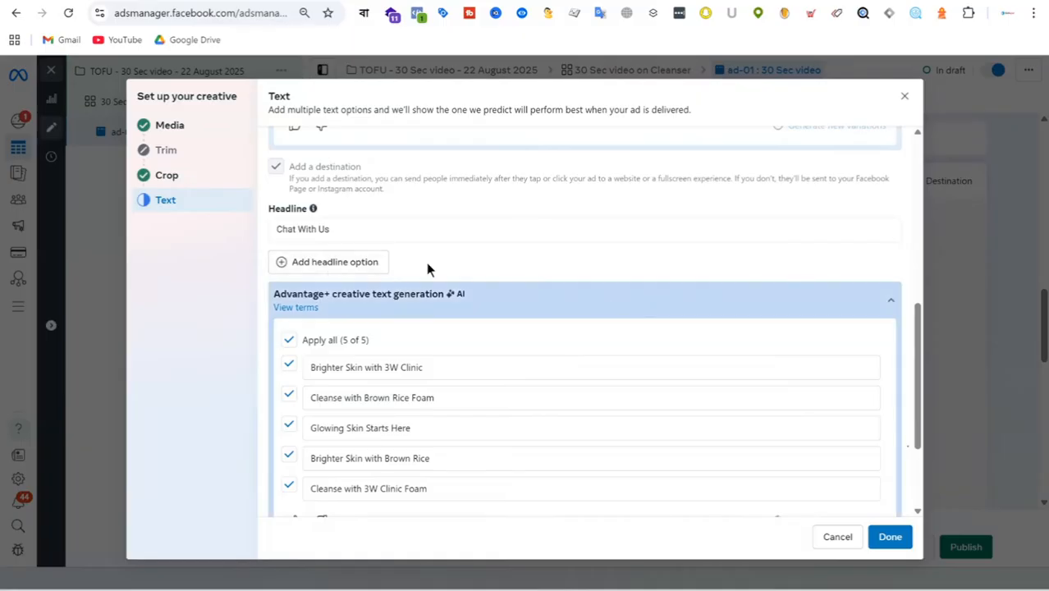
left_click(347, 230)
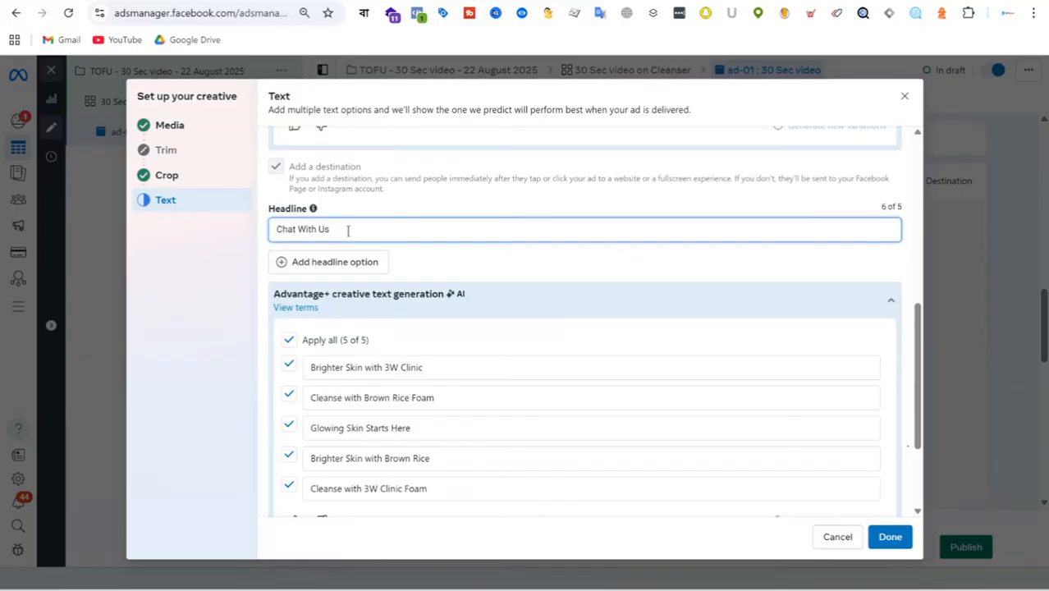
scroll(428, 249, "up", 2)
left_click_drag(342, 376, 161, 385)
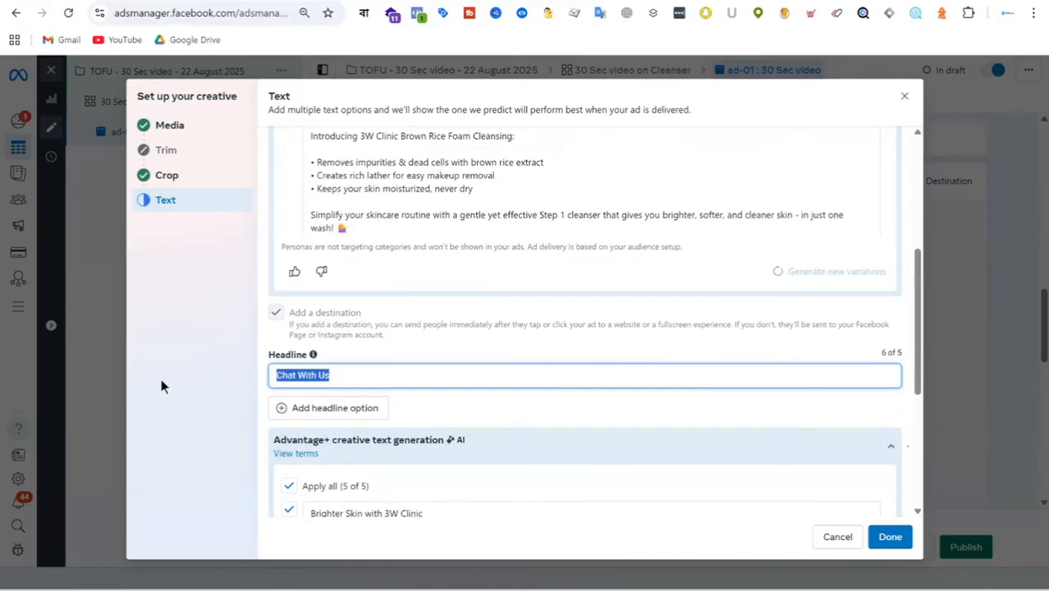
key("BackSpace")
Step: Deselect the applied headline suggestions, generate new headline variations and apply all five of them
scroll(363, 335, "down", 3)
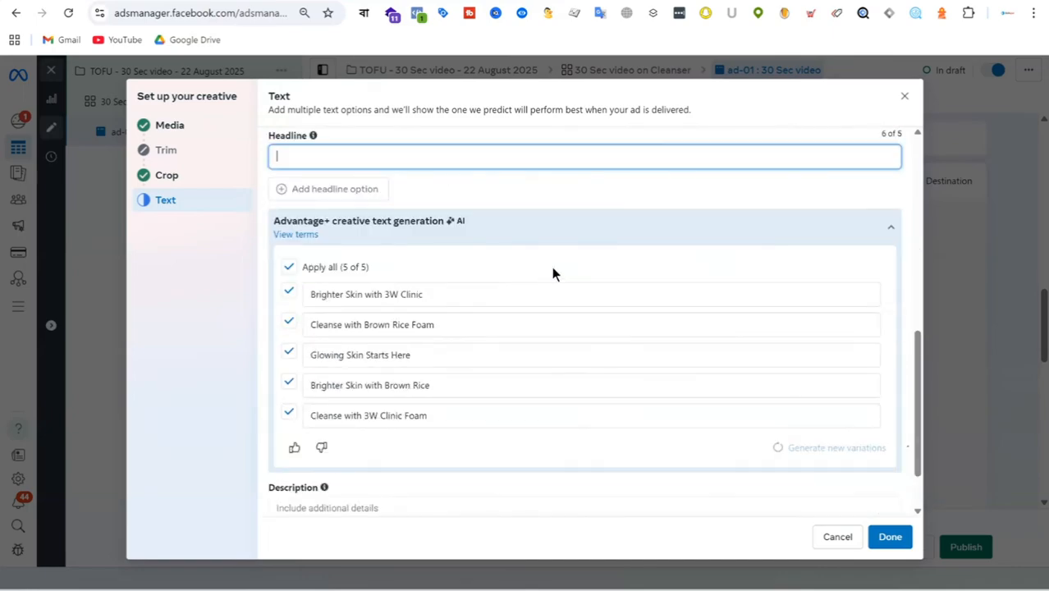
left_click(289, 268)
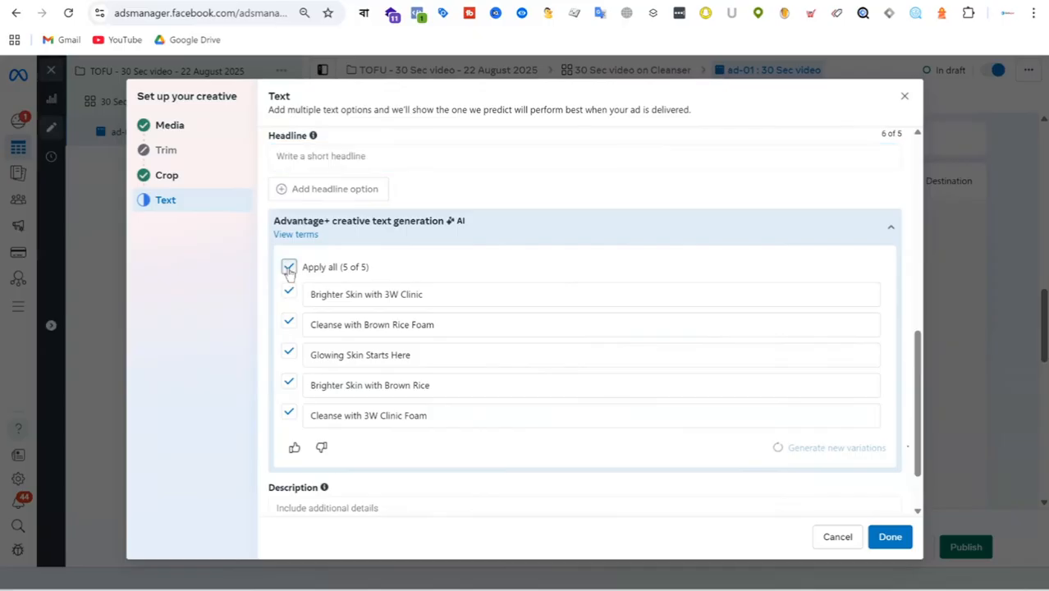
left_click(821, 448)
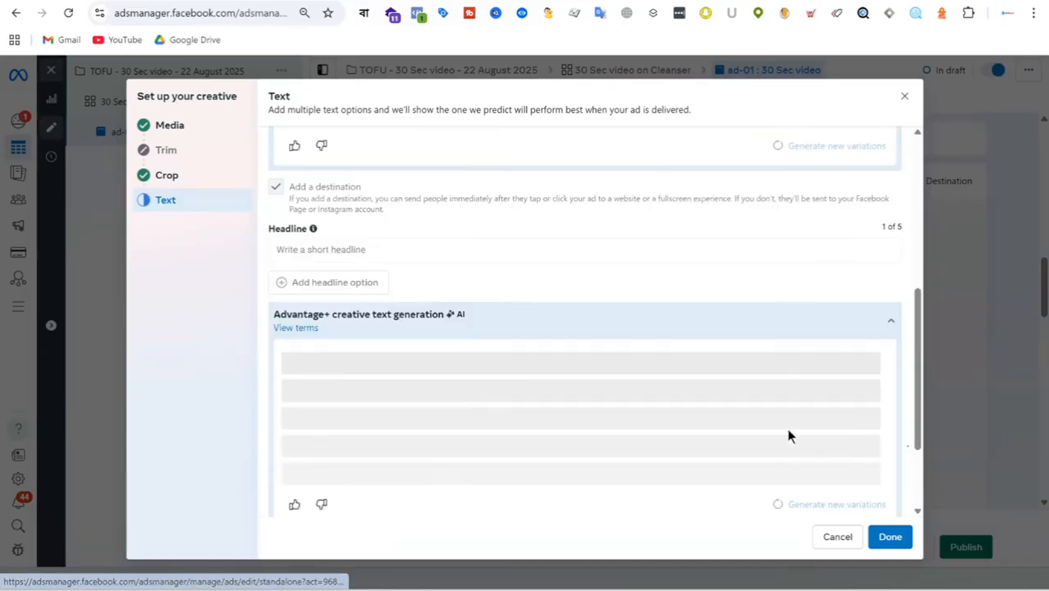
scroll(628, 255, "down", 2)
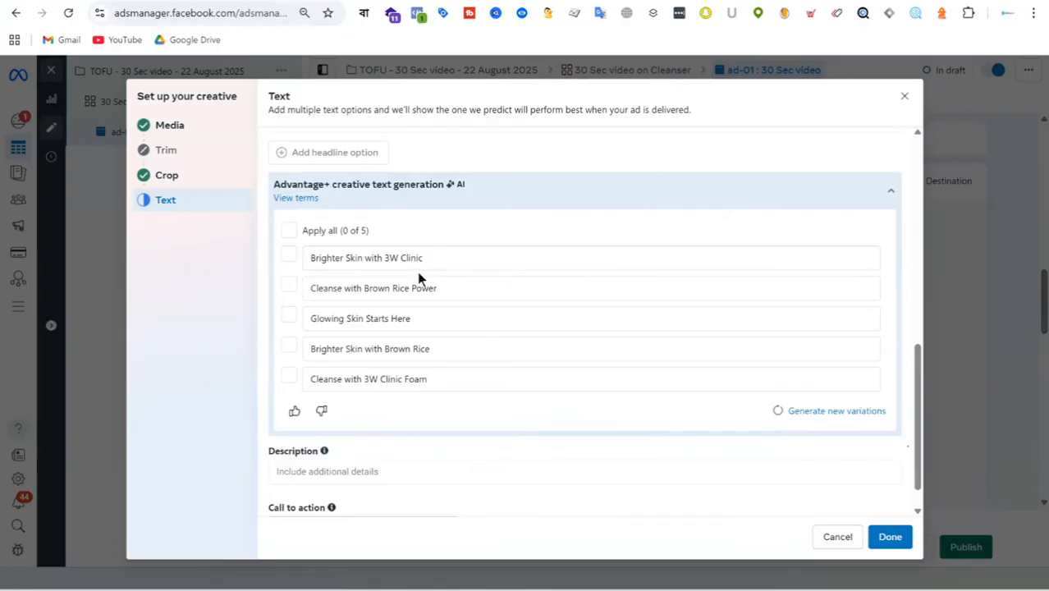
left_click(289, 231)
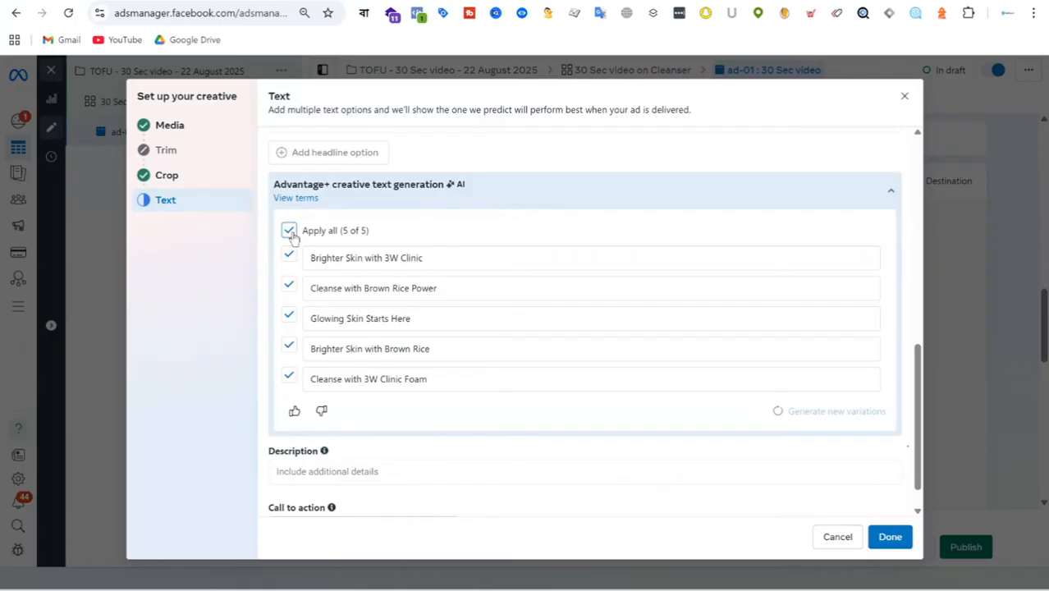
Step: Check the applied text variations and finish the creative setup with the Shop now call to action
scroll(835, 373, "down", 1)
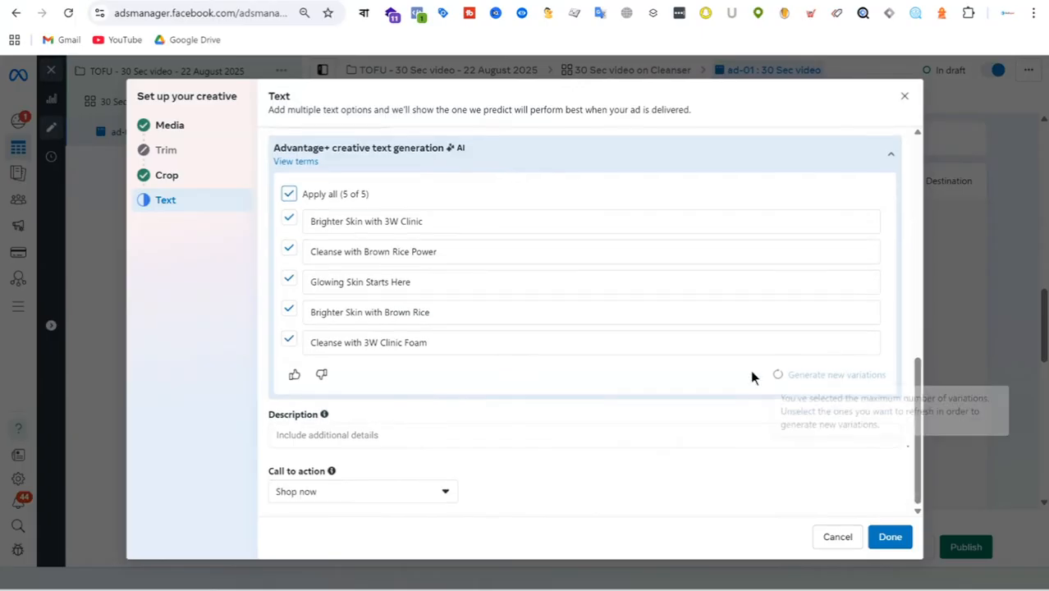
scroll(584, 346, "up", 1)
scroll(515, 360, "up", 3)
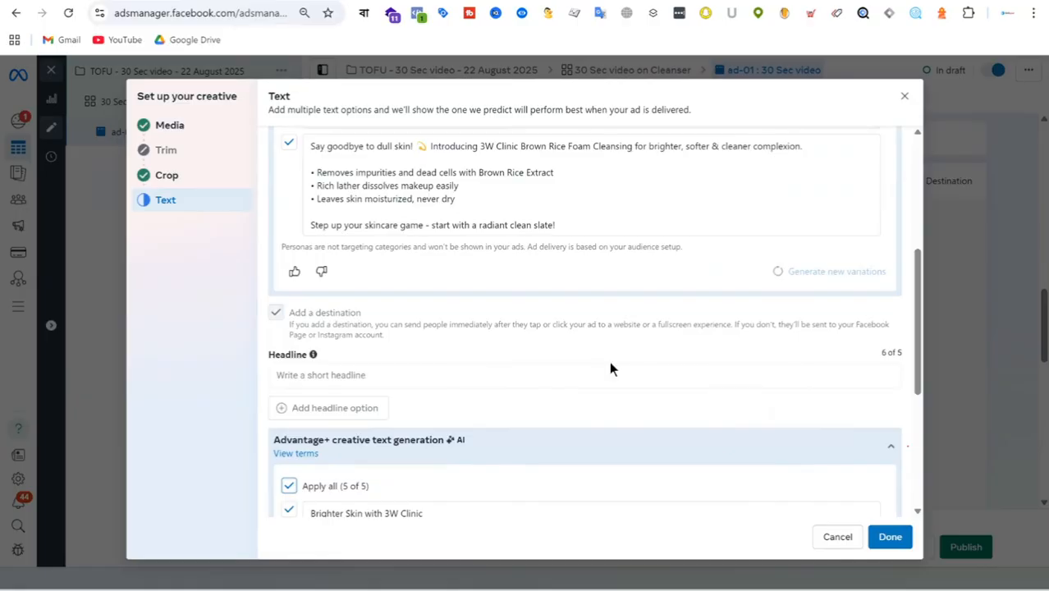
scroll(758, 388, "down", 3)
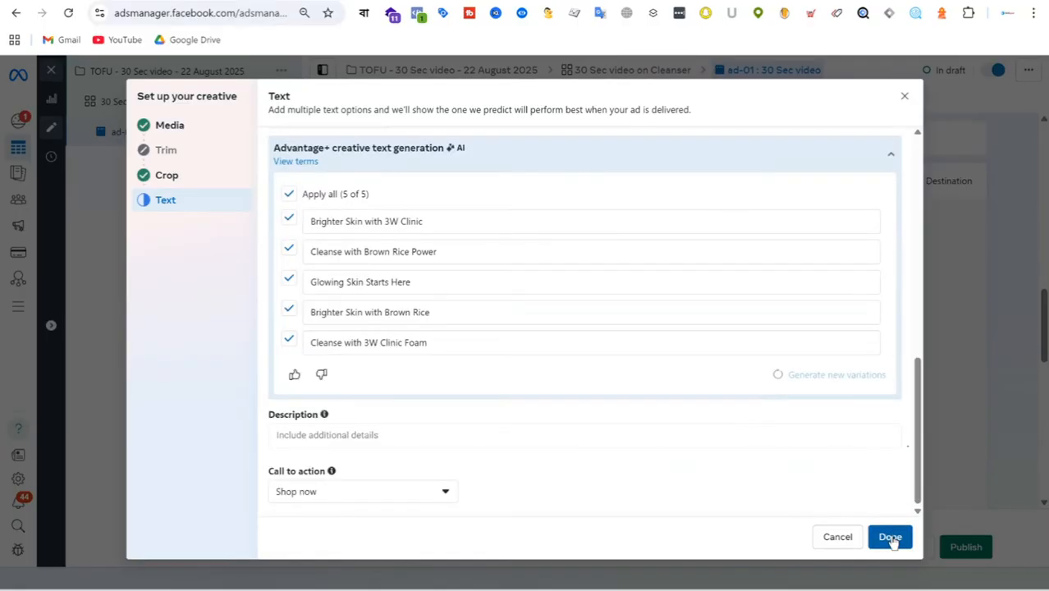
left_click(890, 536)
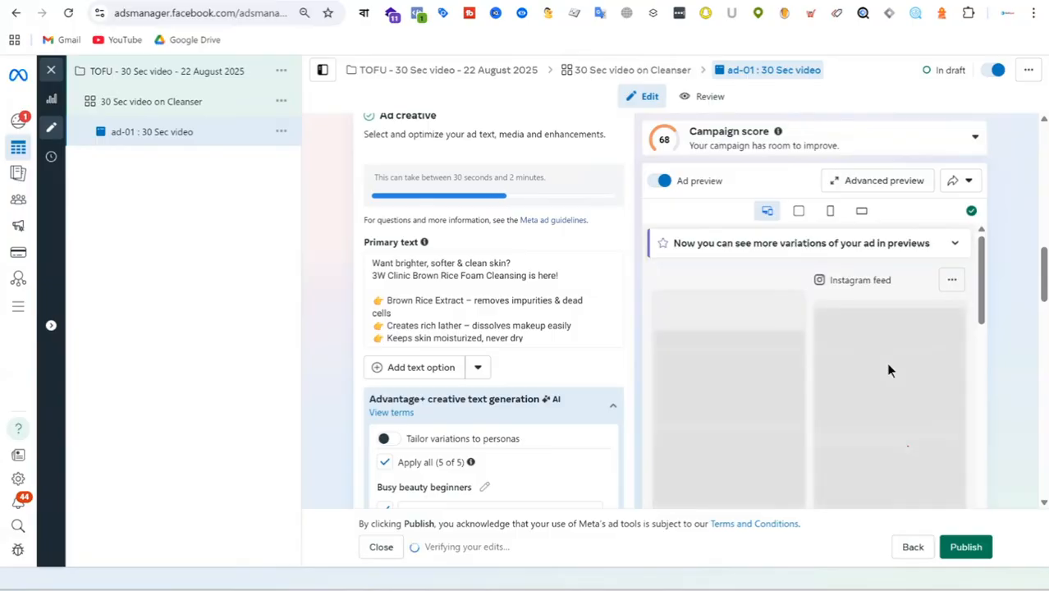
Step: Examine the ad previews across the Facebook and Instagram feed, Stories, Explore and Reels placements
scroll(891, 355, "down", 3)
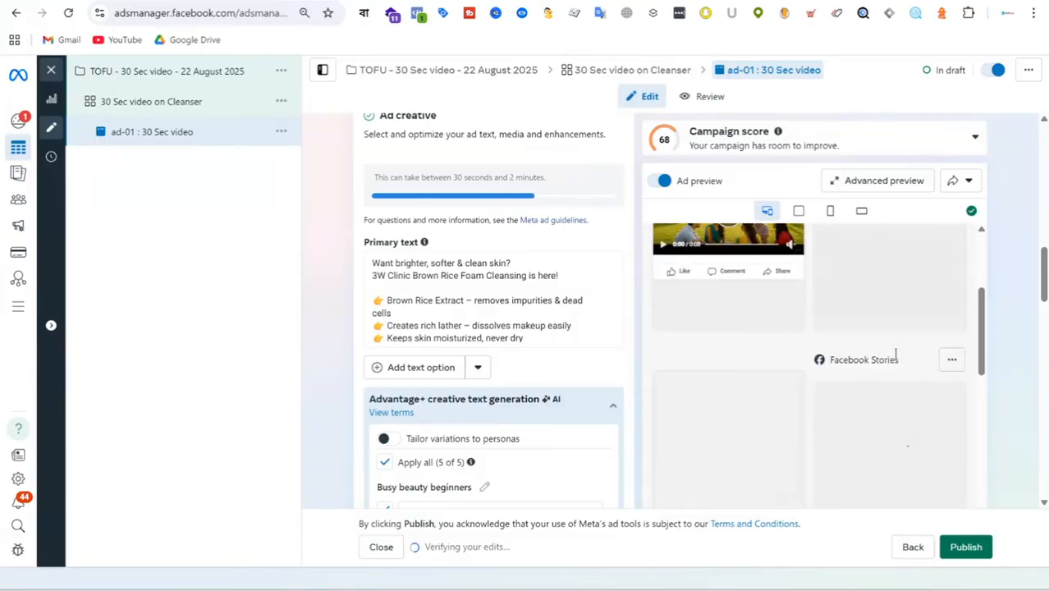
scroll(873, 355, "up", 2)
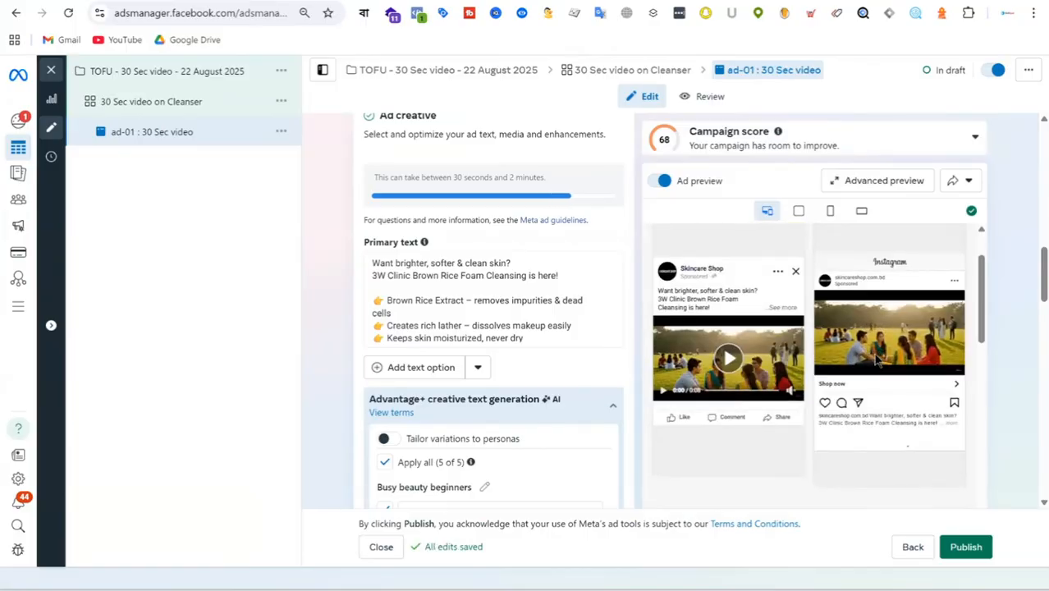
scroll(874, 359, "down", 3)
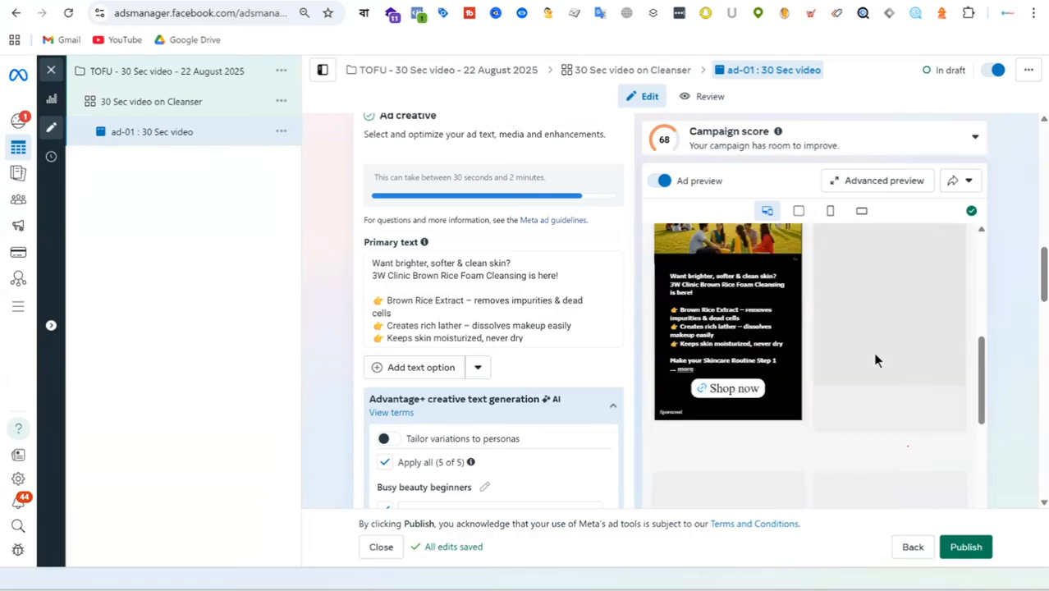
scroll(875, 358, "up", 2)
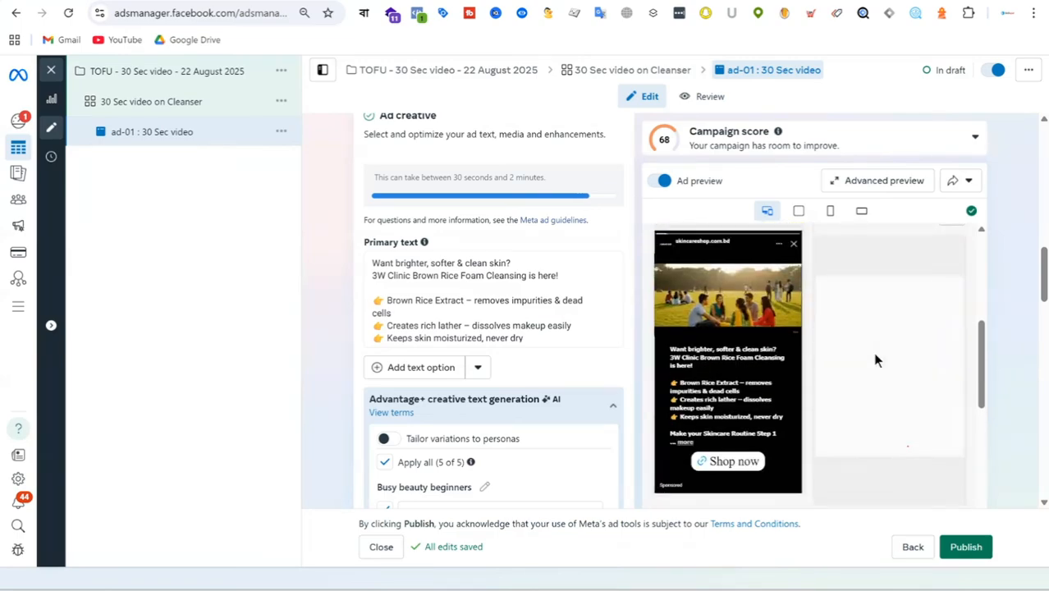
scroll(873, 352, "down", 3)
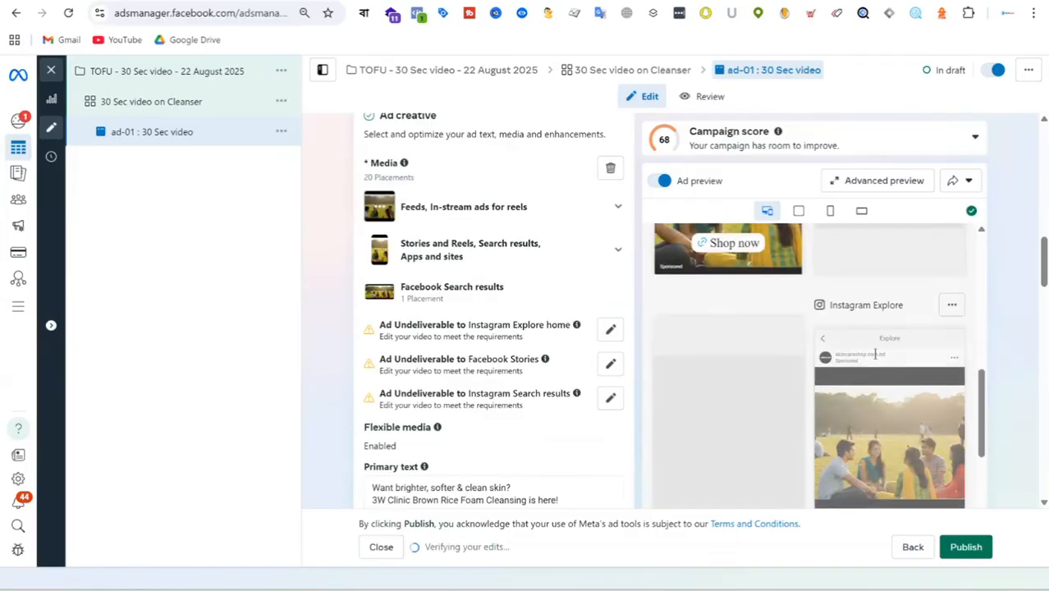
scroll(877, 353, "down", 2)
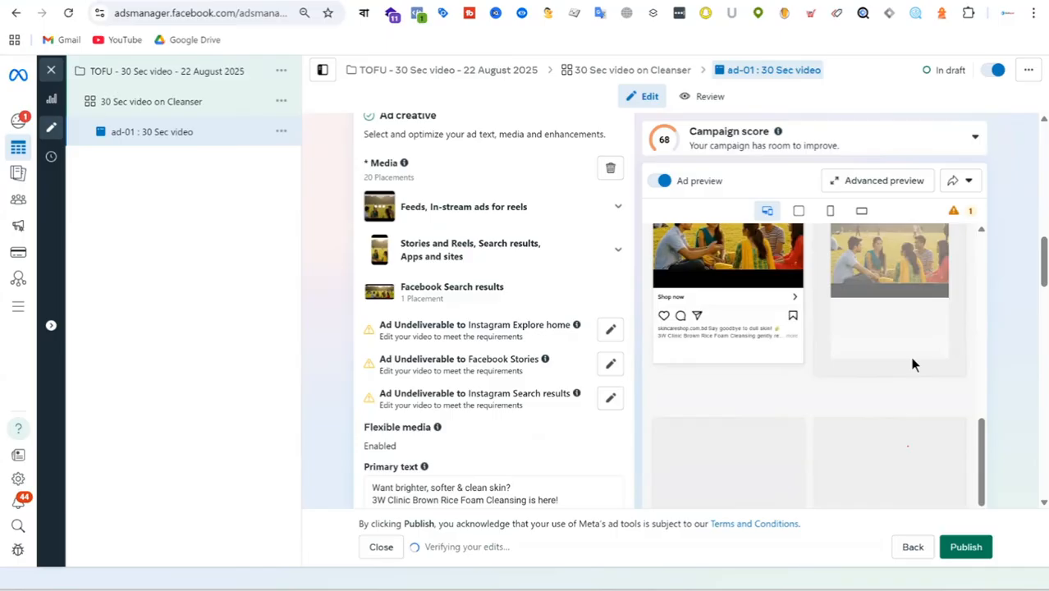
scroll(914, 365, "down", 5)
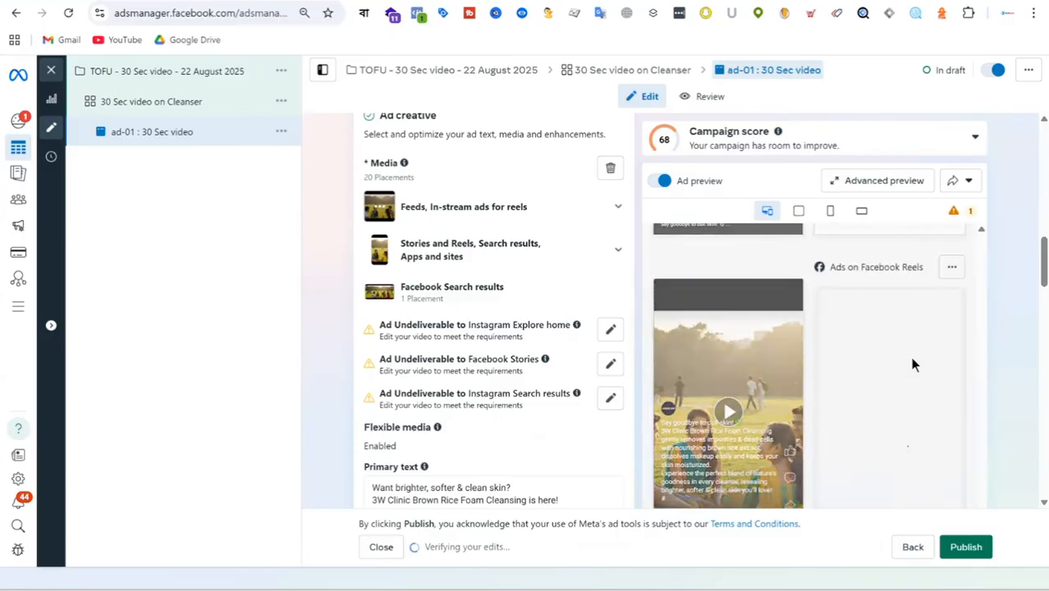
scroll(911, 356, "down", 3)
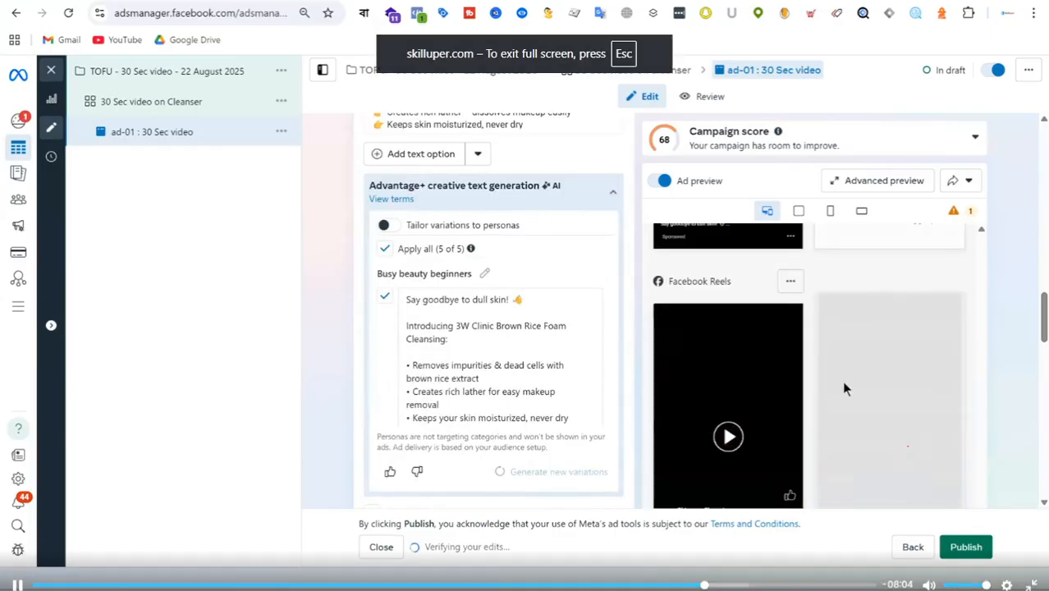
scroll(906, 363, "down", 4)
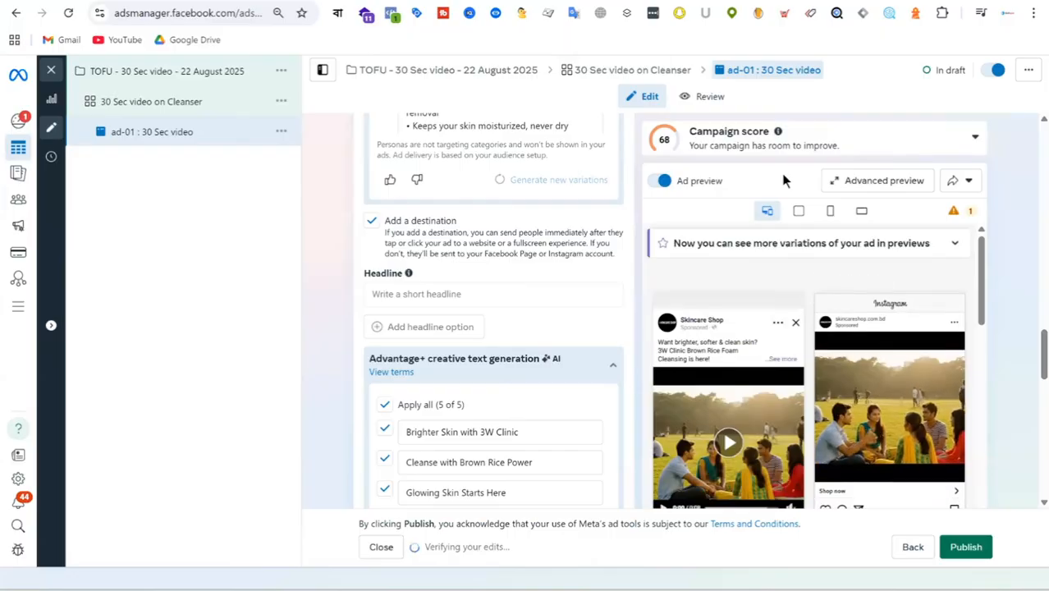
scroll(902, 378, "down", 5)
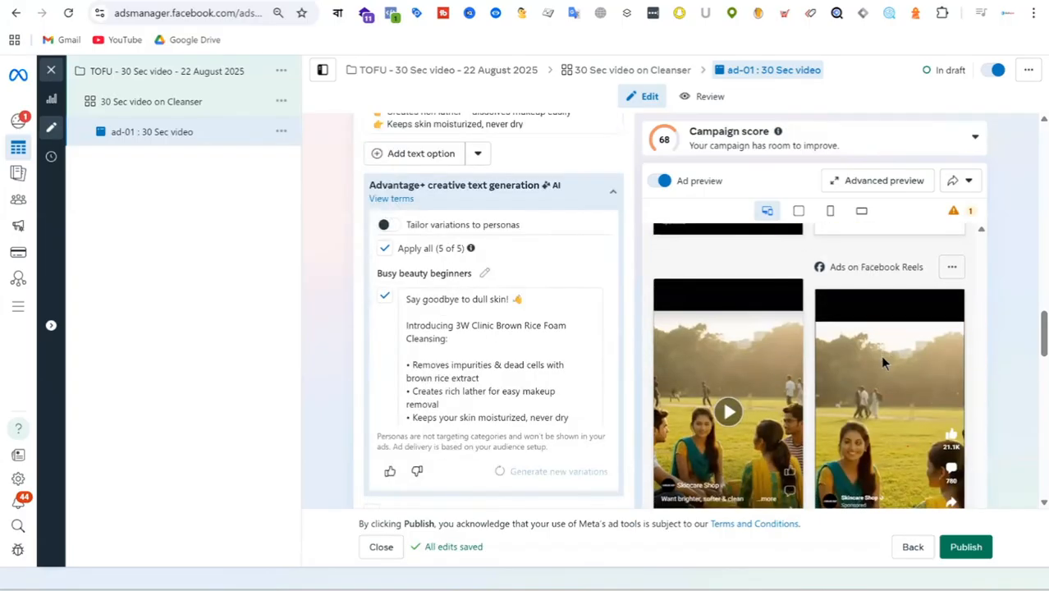
scroll(880, 361, "up", 5)
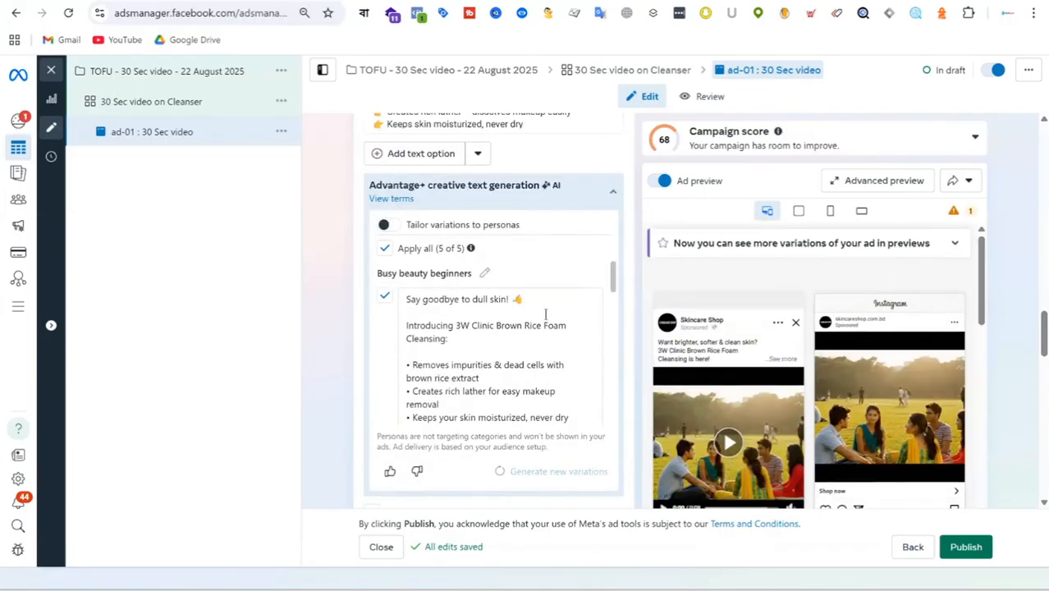
Step: Review the ad settings from the ad name through identity, destination and media to the headline and primary text
scroll(567, 211, "up", 10)
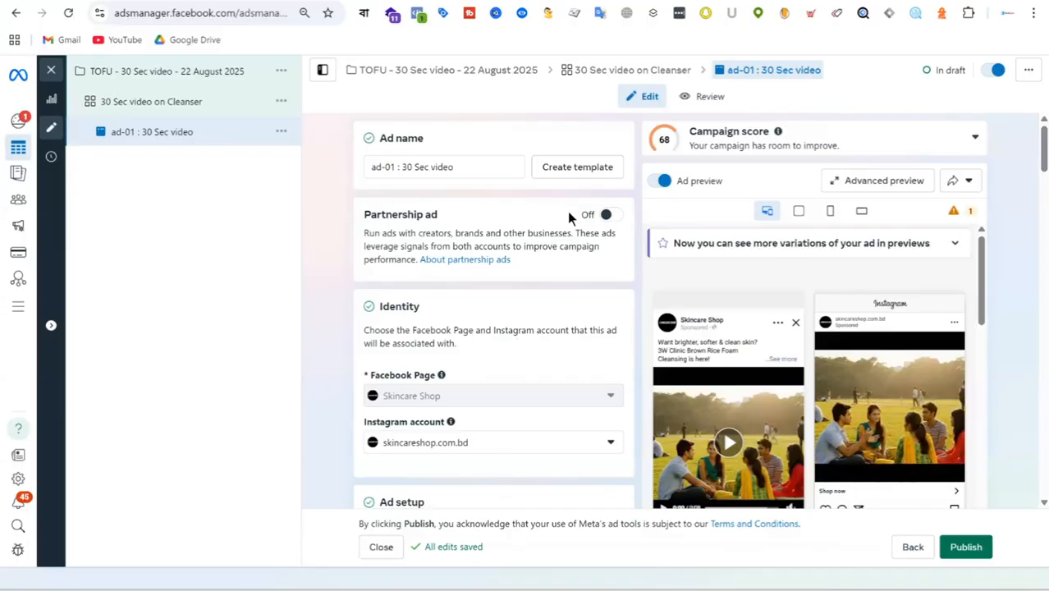
scroll(519, 256, "down", 3)
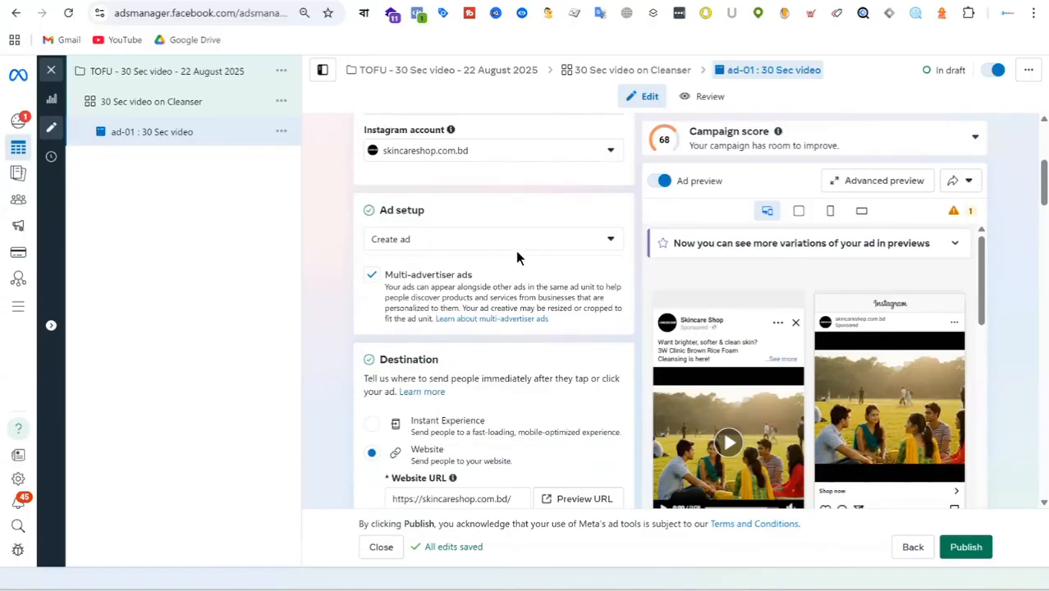
scroll(517, 257, "down", 8)
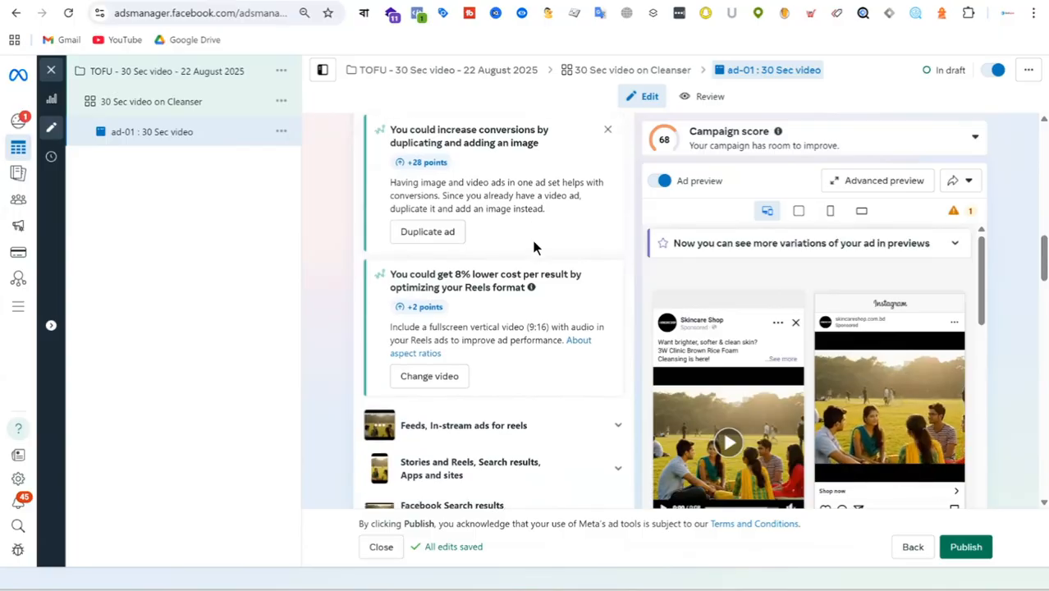
scroll(532, 246, "down", 4)
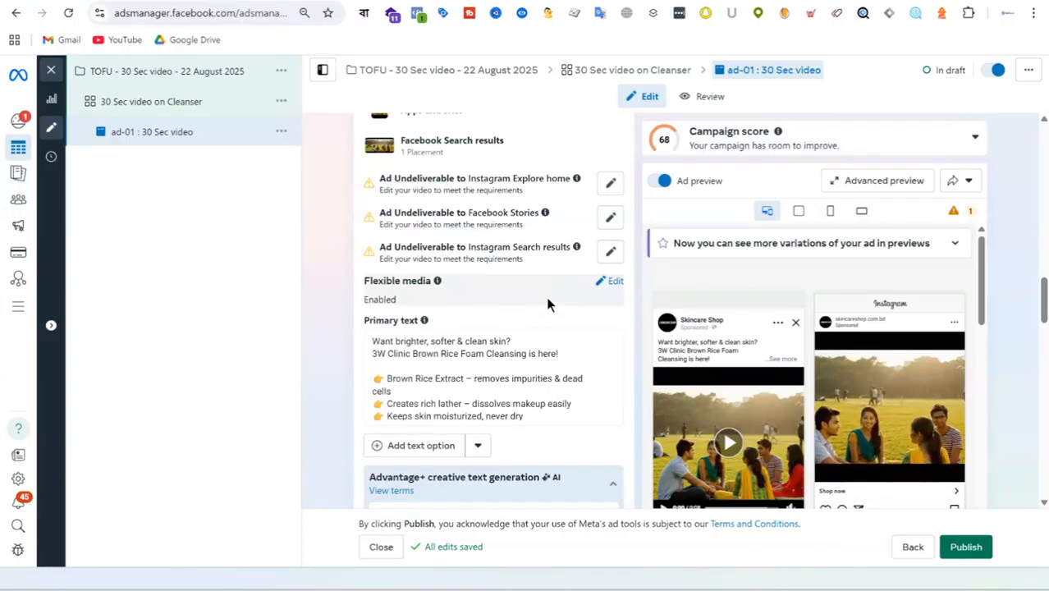
scroll(548, 304, "down", 4)
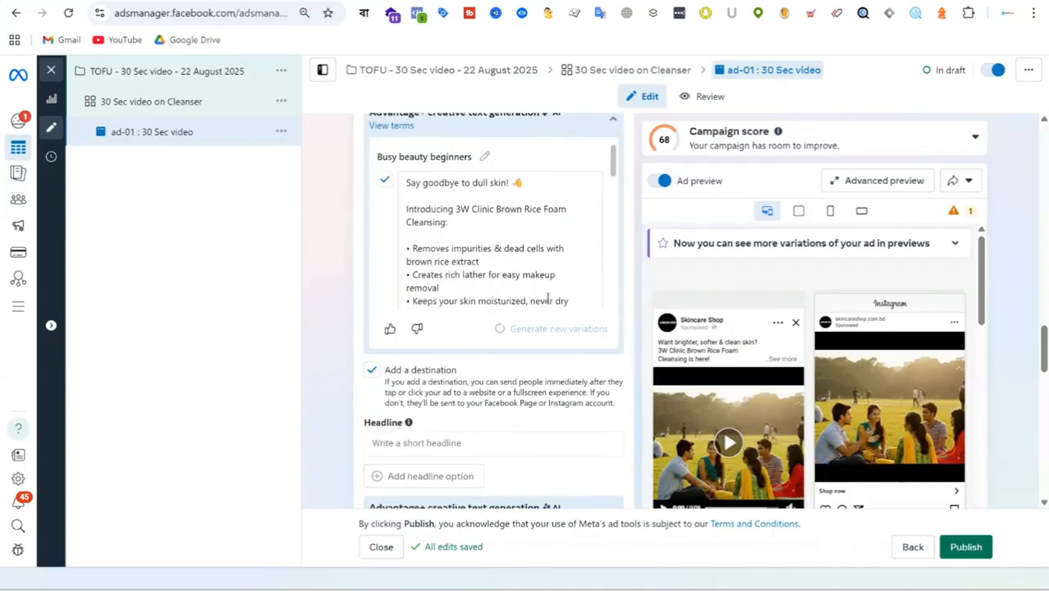
mouse_move(700, 402)
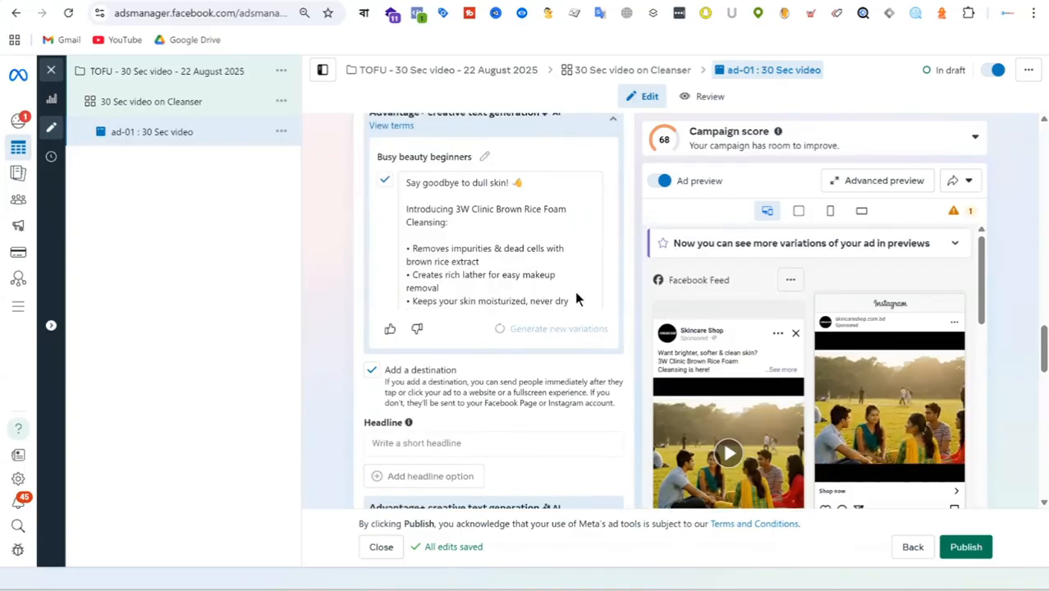
scroll(591, 246, "up", 4)
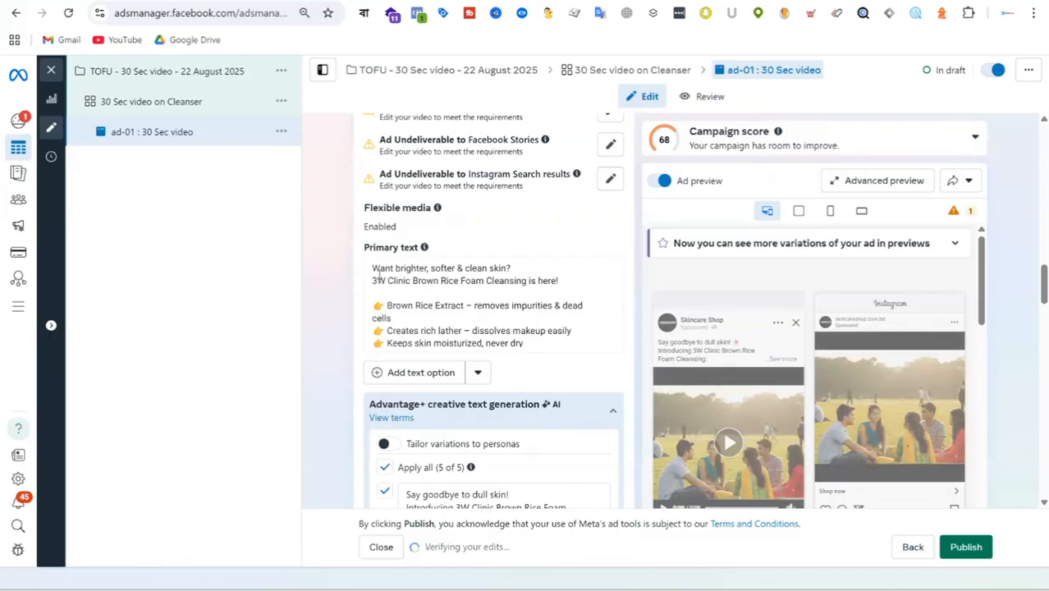
left_click_drag(372, 268, 578, 335)
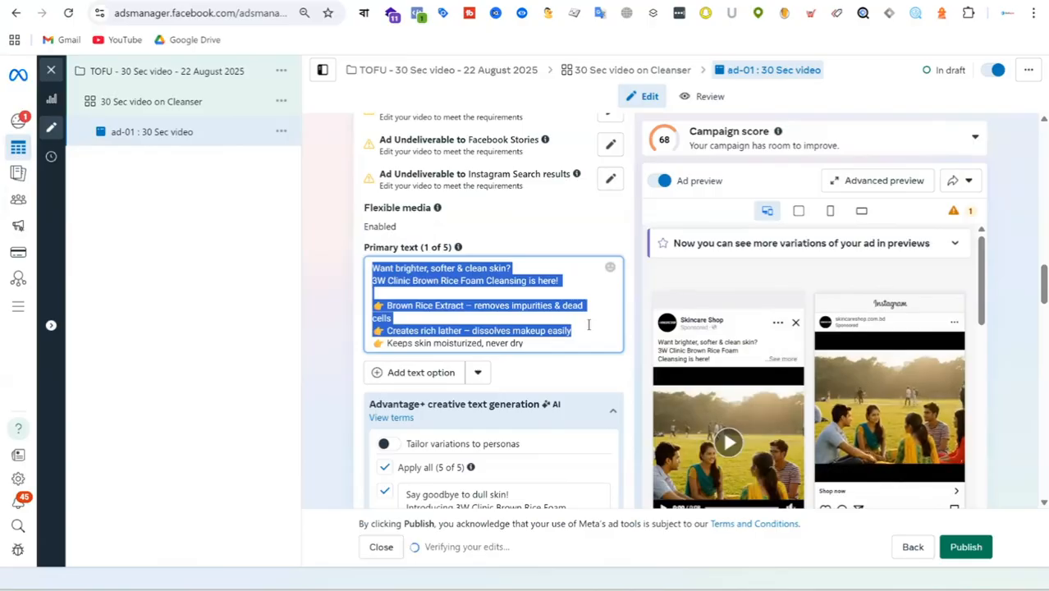
left_click(569, 283)
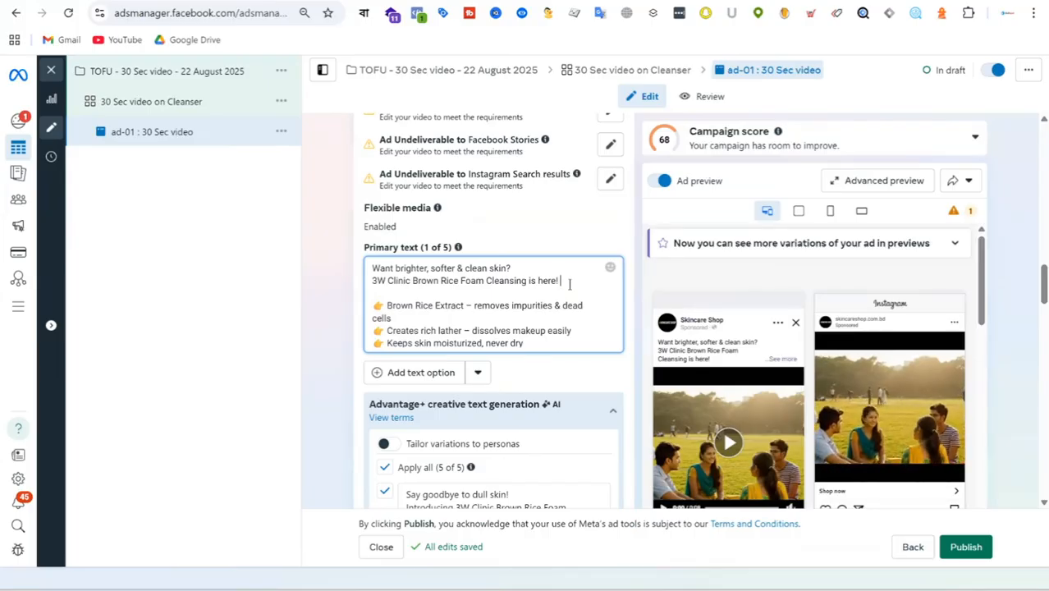
Step: Publish the 30 Sec video ad with its campaign and ad set, and dismiss the Opportunity score details
left_click(979, 555)
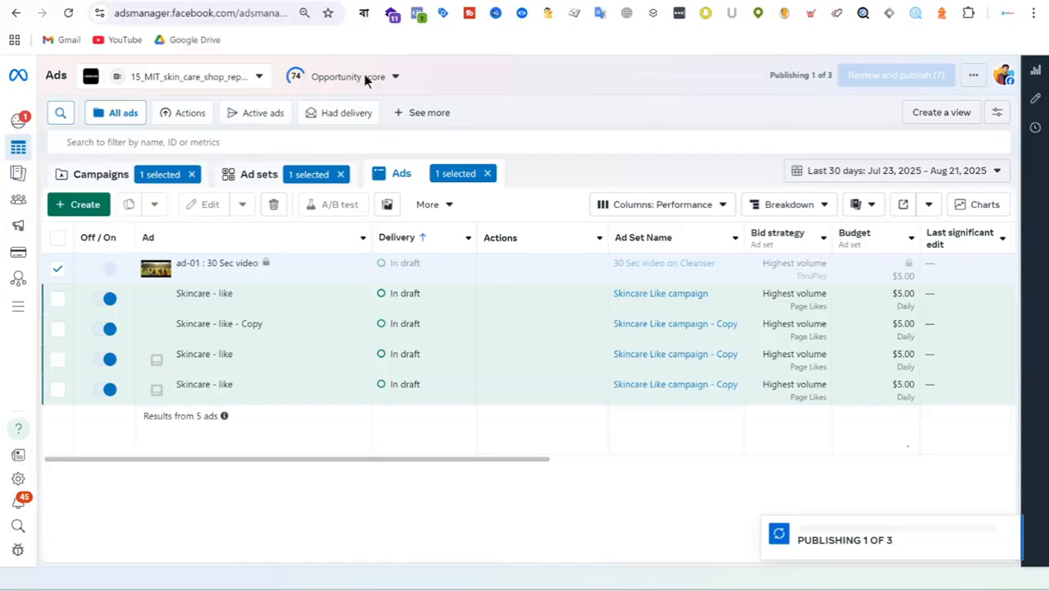
left_click(366, 80)
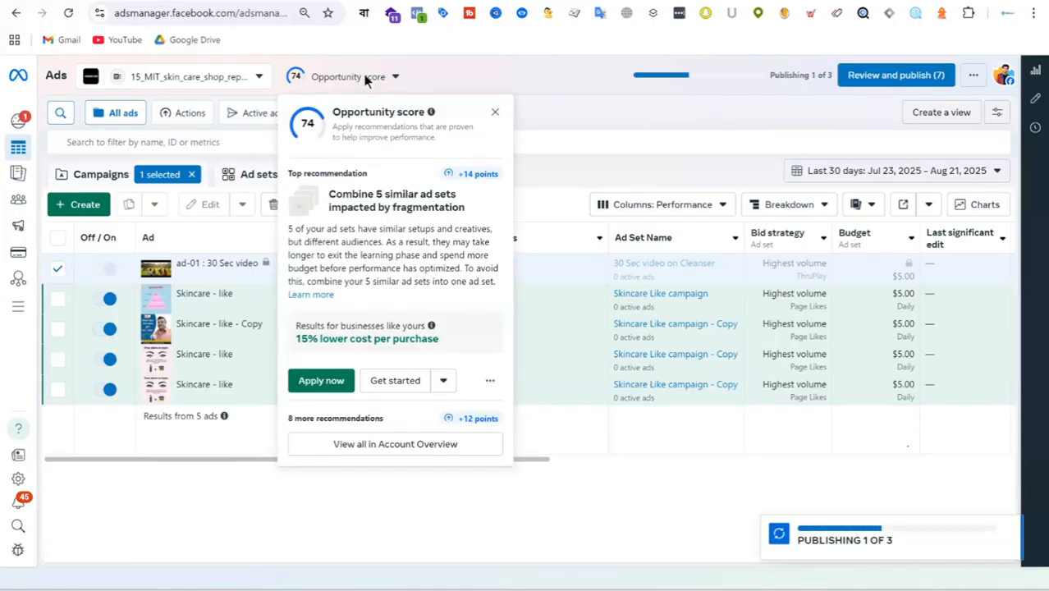
left_click(494, 111)
Step: Clear the ad, ad set and campaign selections and display the full campaign list
left_click(488, 174)
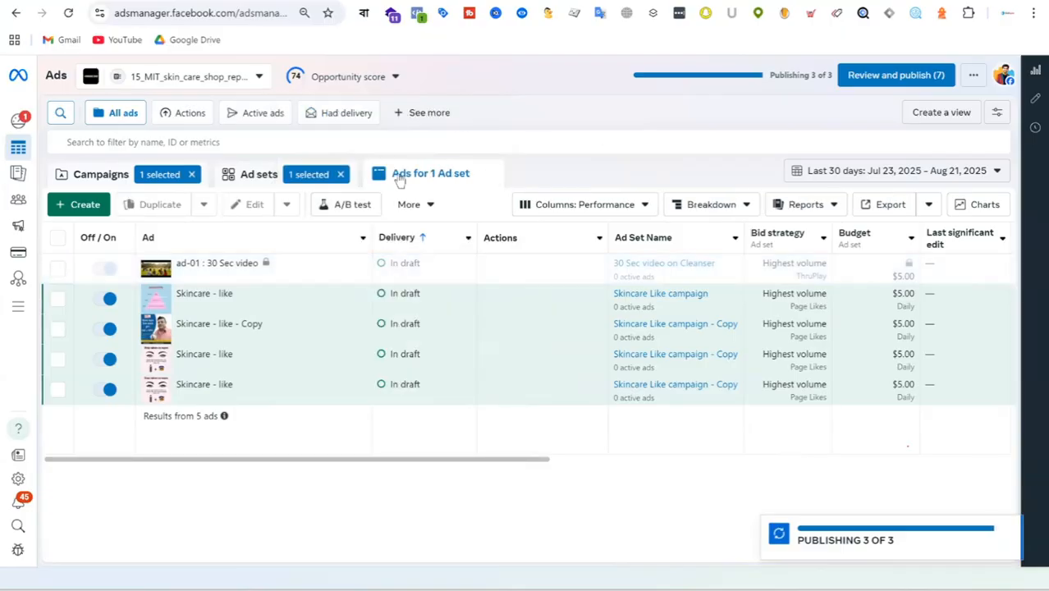
left_click(340, 175)
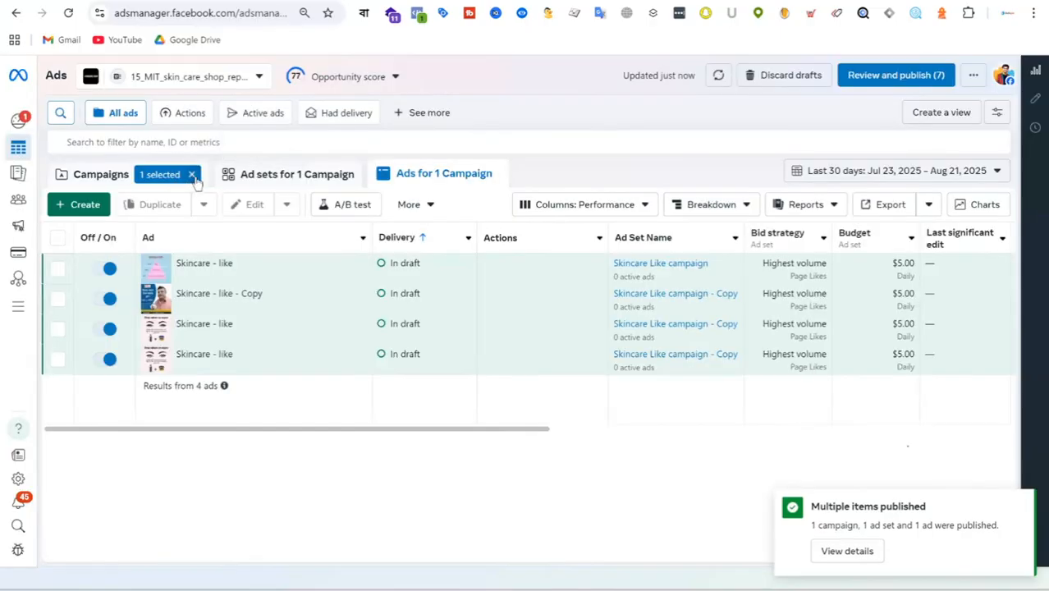
left_click(192, 175)
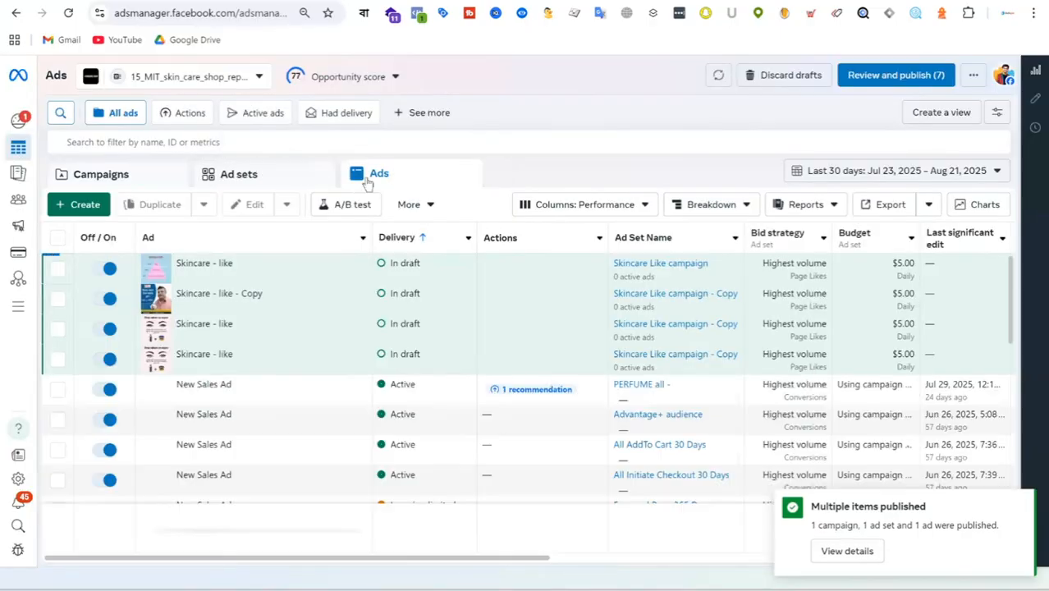
left_click(108, 174)
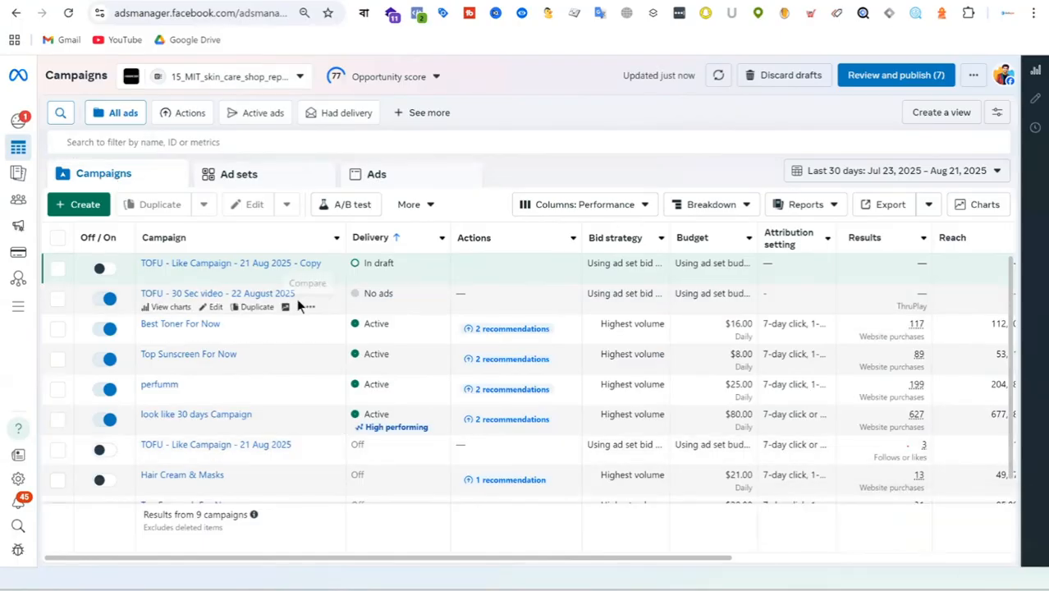
Step: Turn off the TOFU - 30 Sec video - 22 August 2025 campaign and close the Opportunity score details
left_click(104, 301)
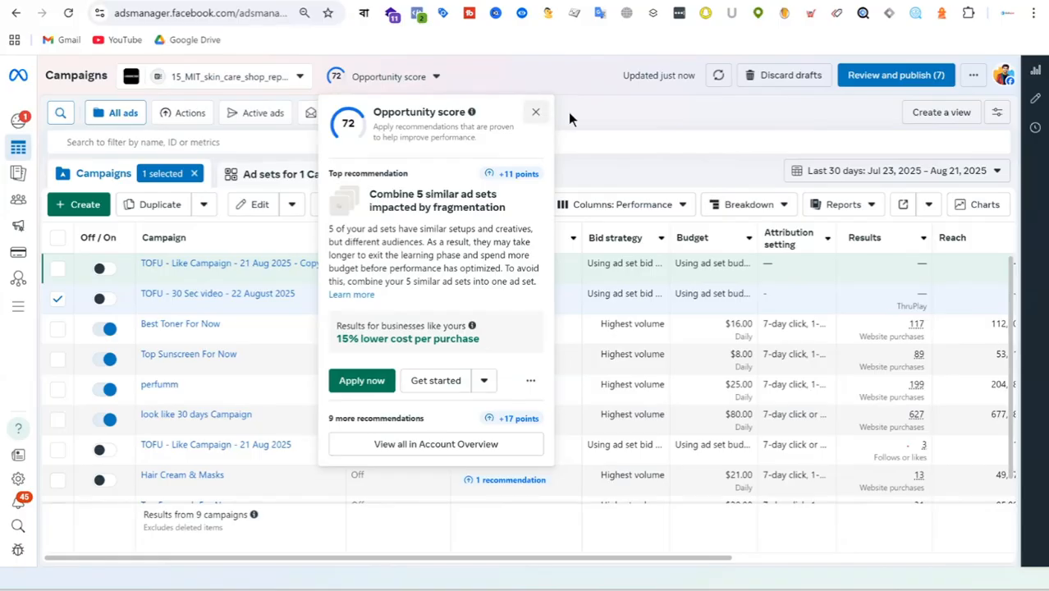
left_click(536, 112)
left_click(535, 112)
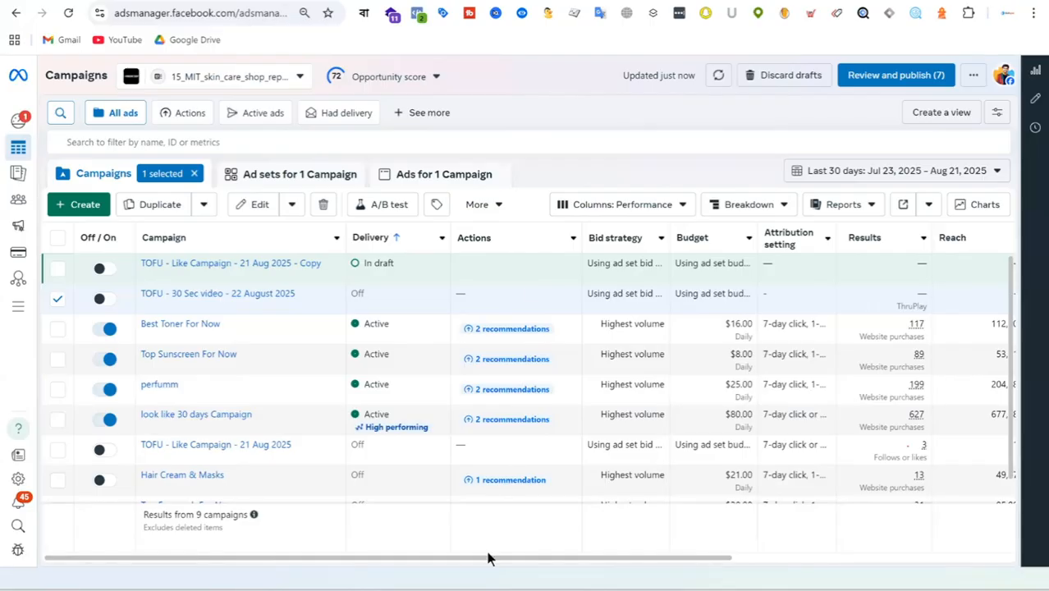
Step: Switch to the 3W Clinic Brown Rice Foam Cleansing product page on skincareshop.com.bd and review its description
left_click(697, 2)
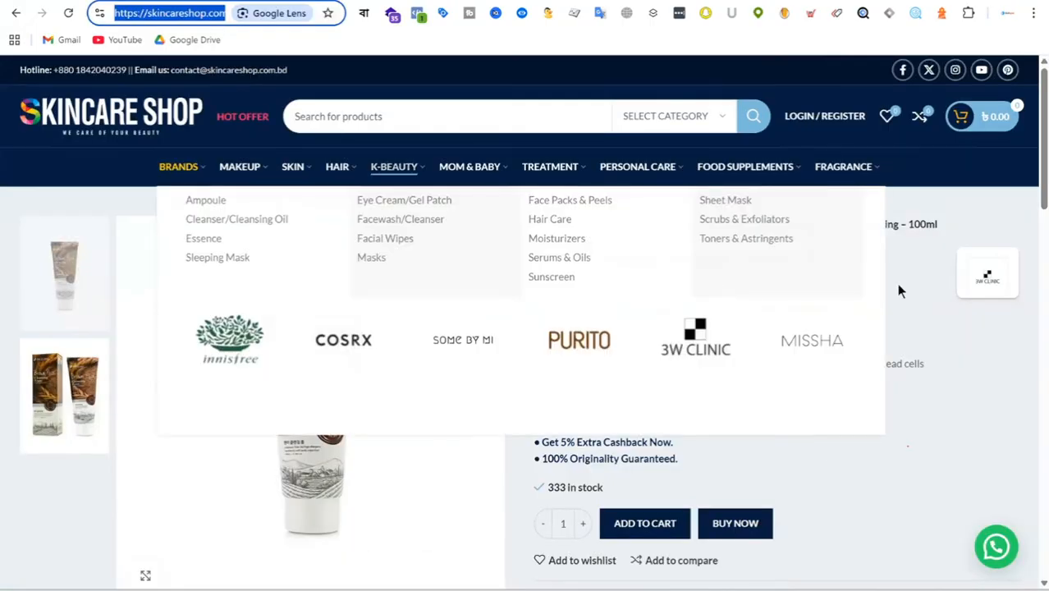
scroll(943, 361, "down", 10)
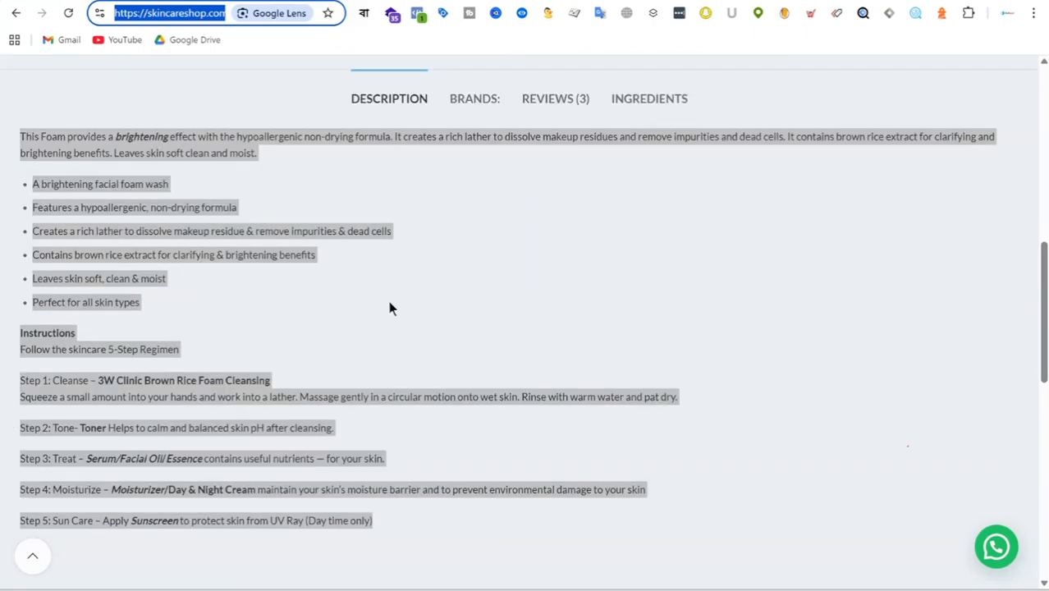
left_click(484, 296)
scroll(693, 308, "up", 5)
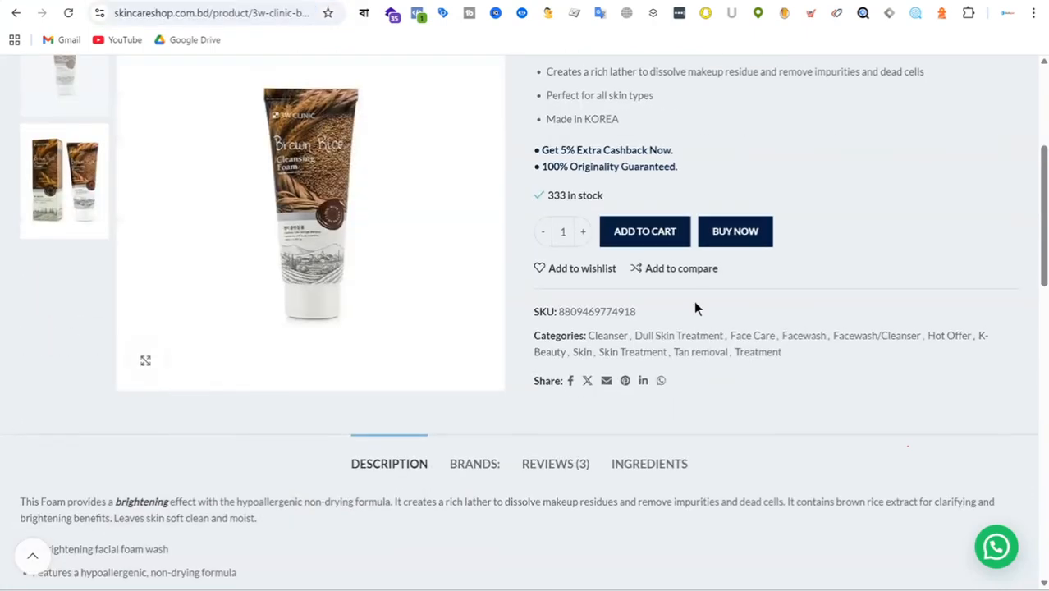
Step: Review the 3W Clinic Brown Rice Foam Cleansing page from its title, price and feature bullets down to the description
scroll(693, 309, "up", 4)
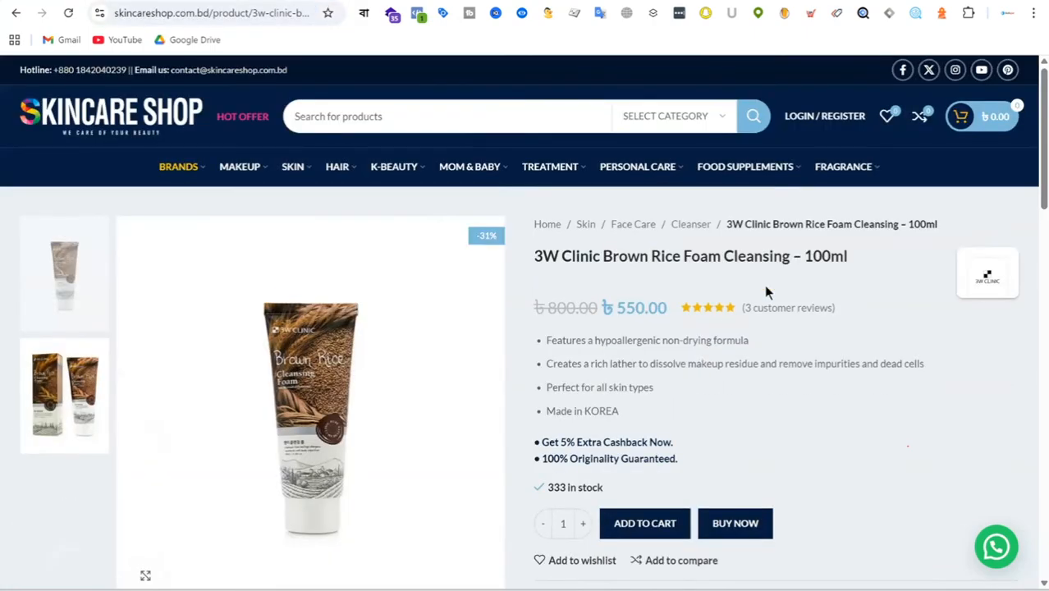
scroll(820, 262, "down", 2)
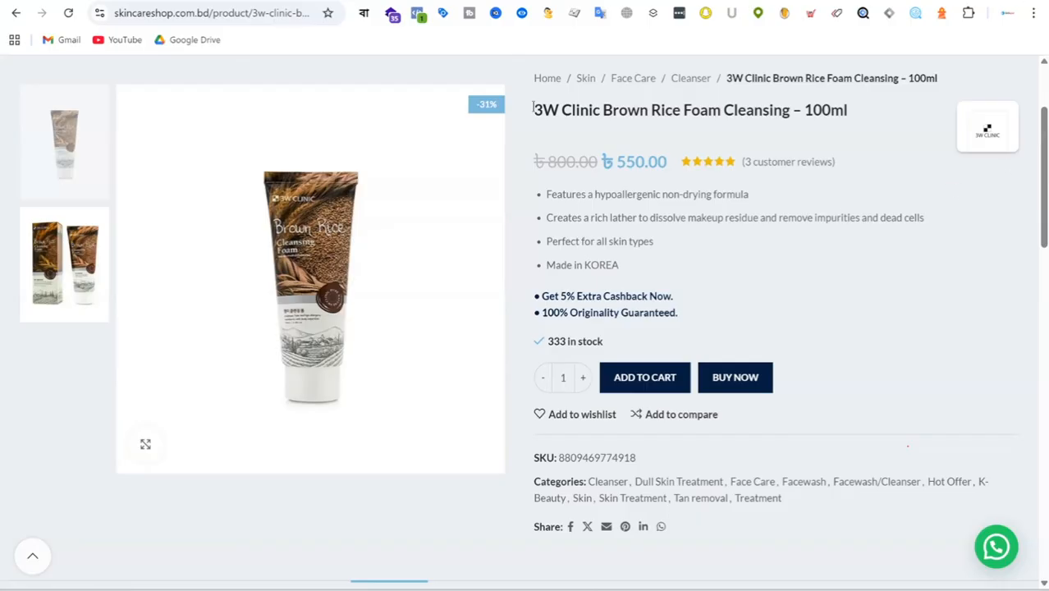
left_click_drag(533, 109, 876, 526)
left_click(877, 275)
scroll(877, 276, "down", 5)
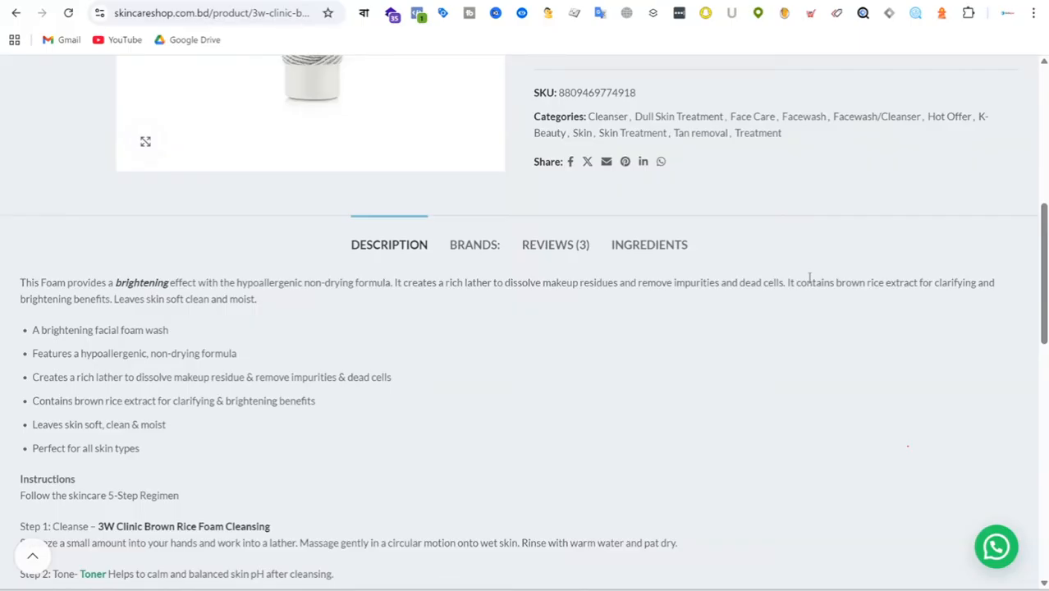
scroll(750, 257, "up", 6)
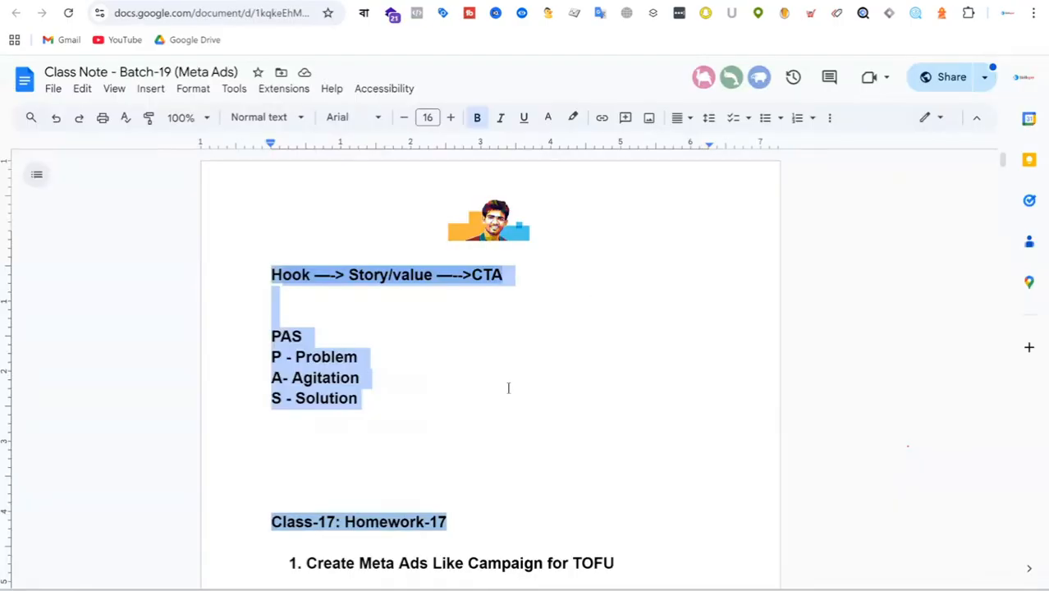
Step: In the Class Note - Batch-19 (Meta Ads) Google Doc, copy the Class-17: Homework-17 heading to new blank lines above the Hook line
scroll(507, 380, "down", 2)
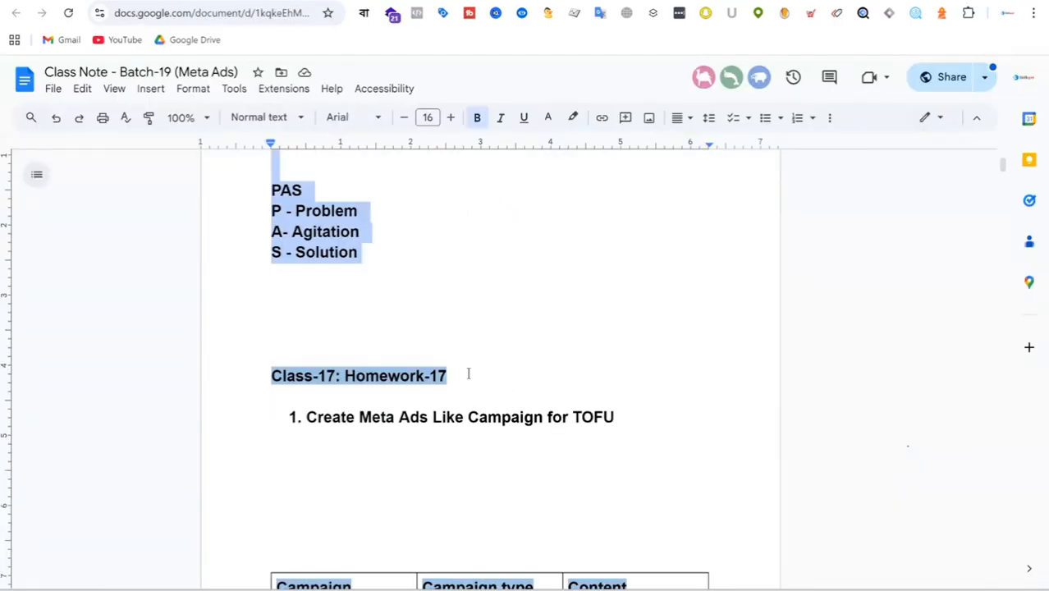
left_click_drag(457, 378, 260, 378)
key("ctrl+c")
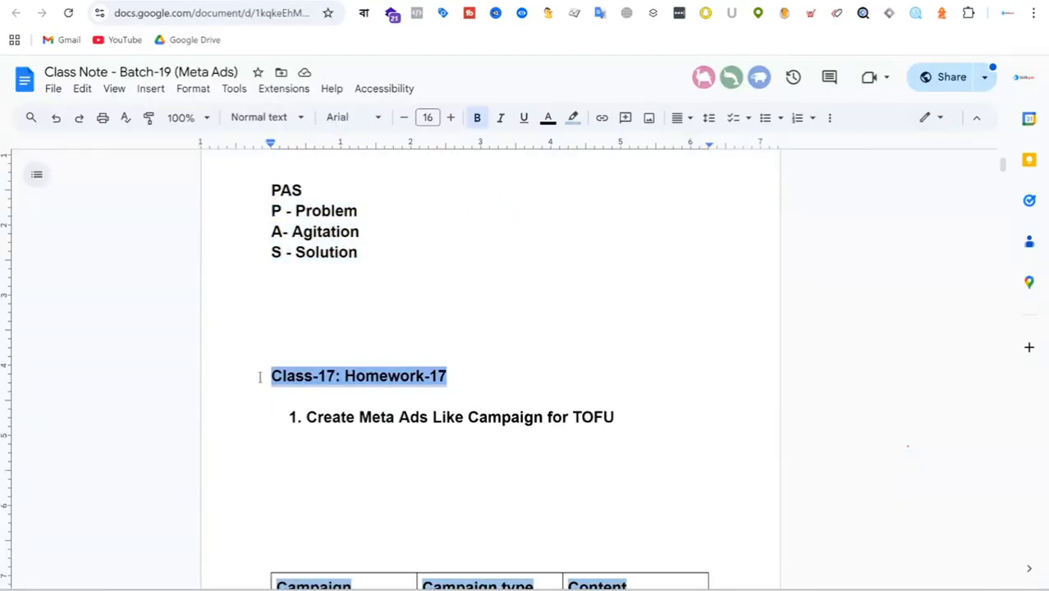
scroll(436, 354, "up", 2)
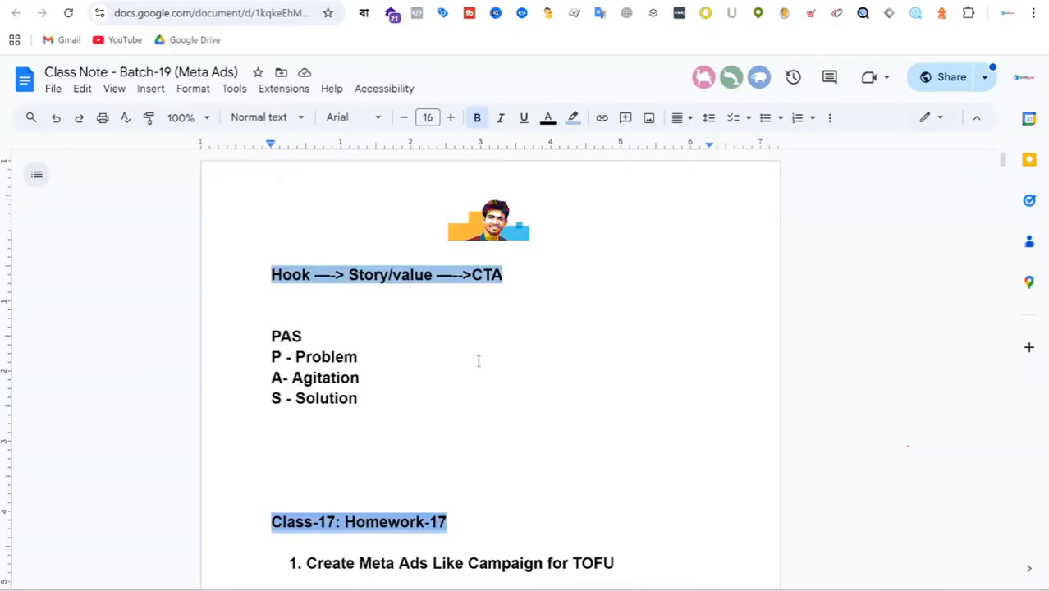
key("Return")
key("Return")
key("Return")
key("Return")
key("Return")
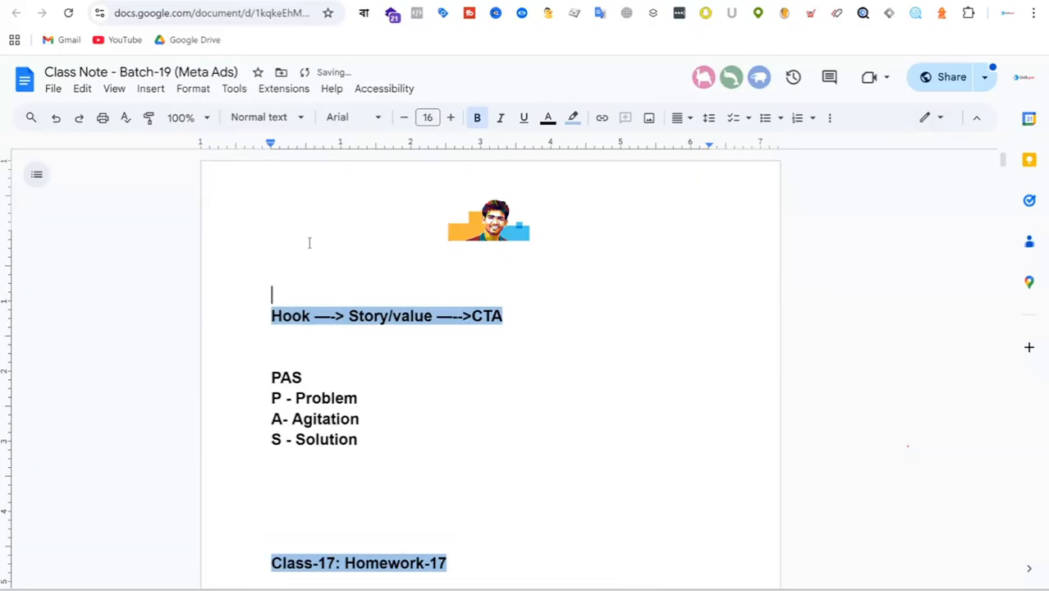
left_click(280, 277)
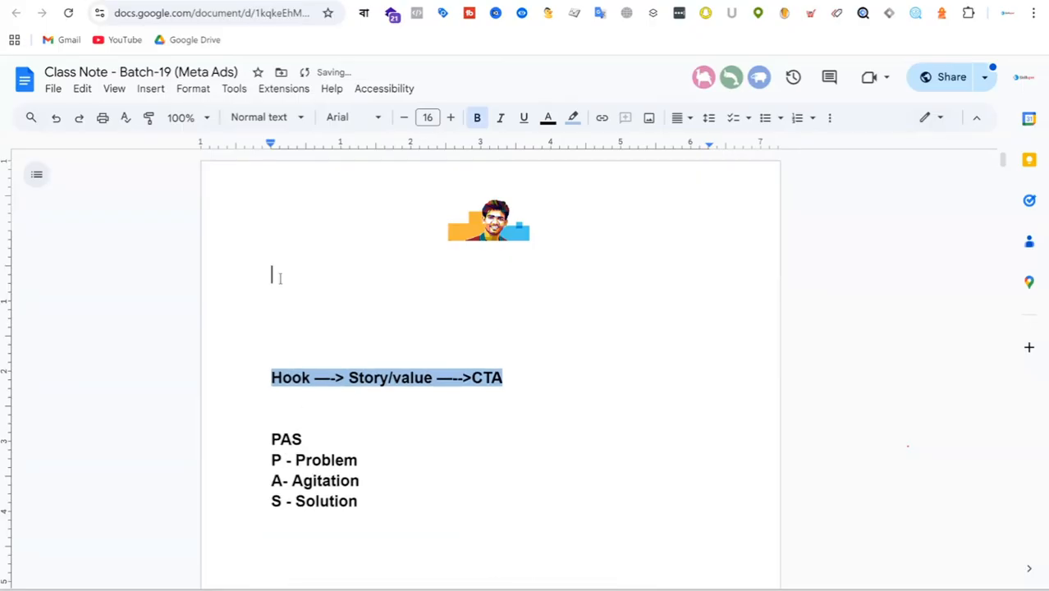
key("ctrl+v")
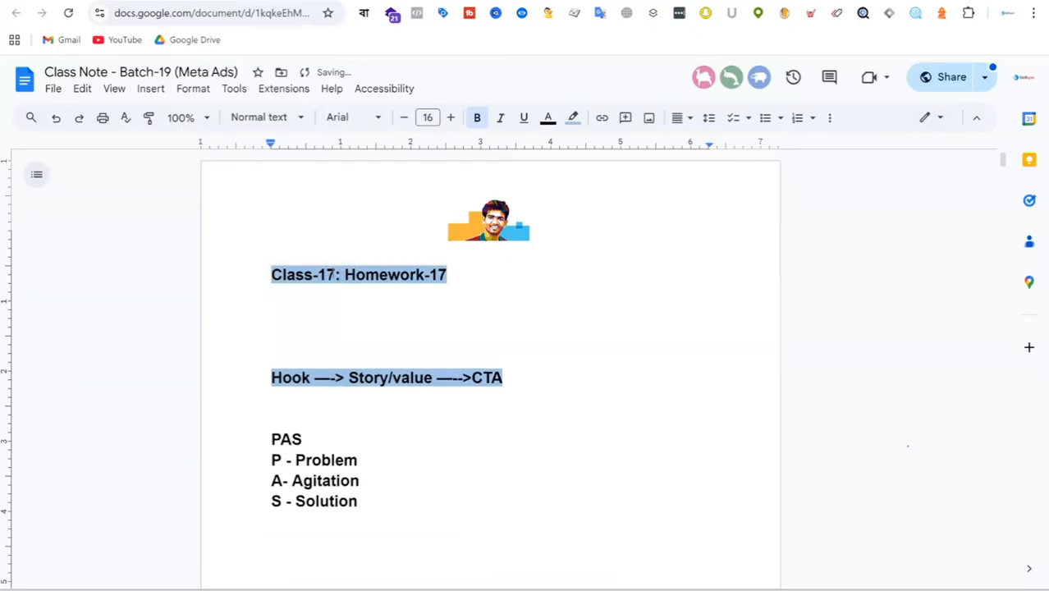
Step: Change the pasted heading to read Class-18: Homework-18
key("BackSpace")
type("8")
left_click(449, 275)
key("BackSpace")
type("8")
Step: Start a numbered list below the Class-18 heading, separated by a blank line, and remove the list's highlight colour
key("Return")
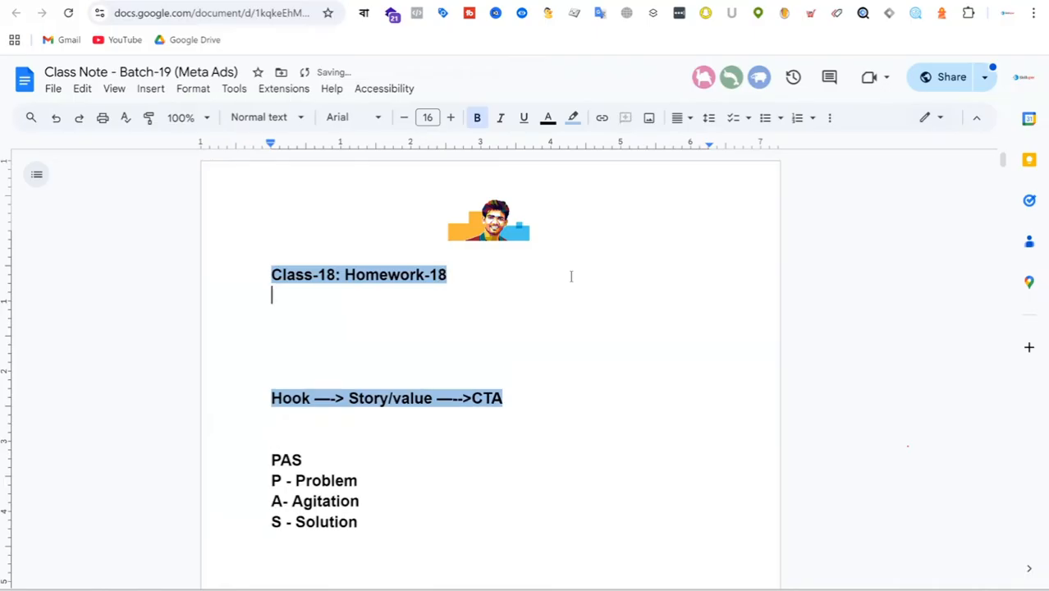
key("Return")
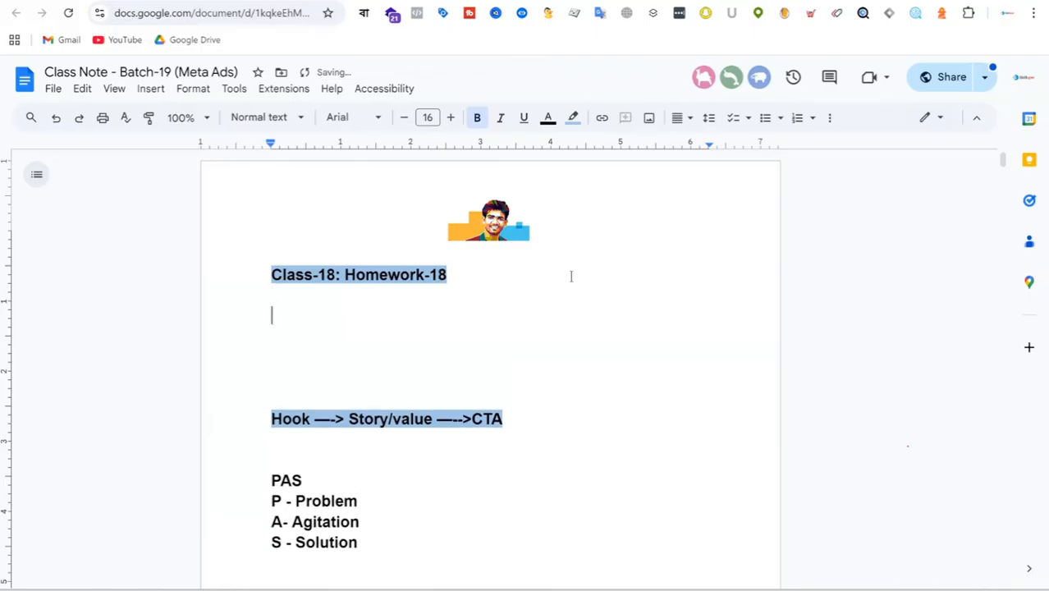
type("1.")
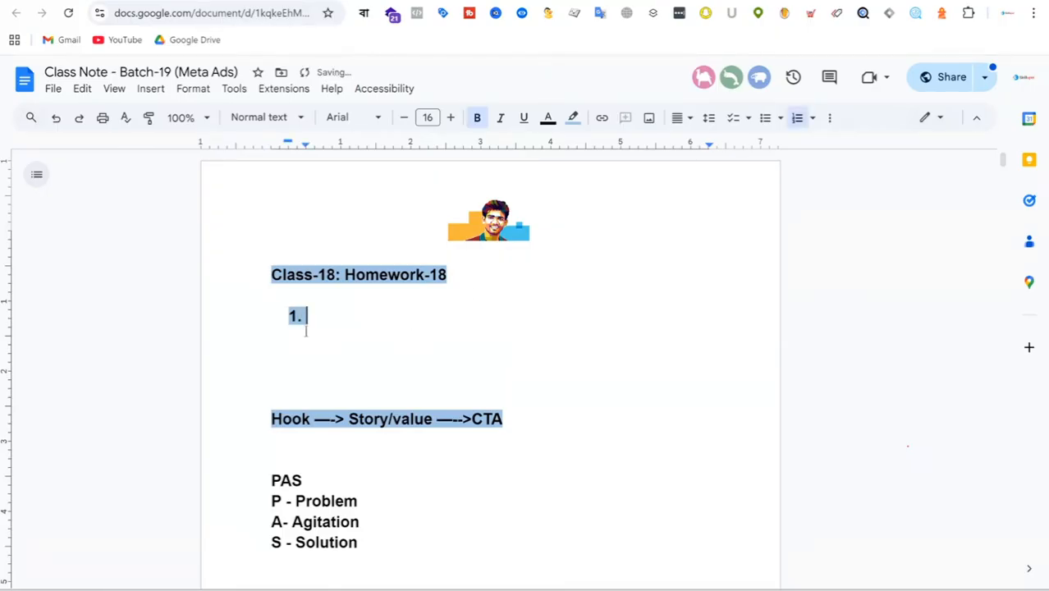
left_click(574, 117)
left_click(720, 184)
Step: Enter "Watch this video min 2 times and realize it" as the first homework item and start a second item
type("Watch ")
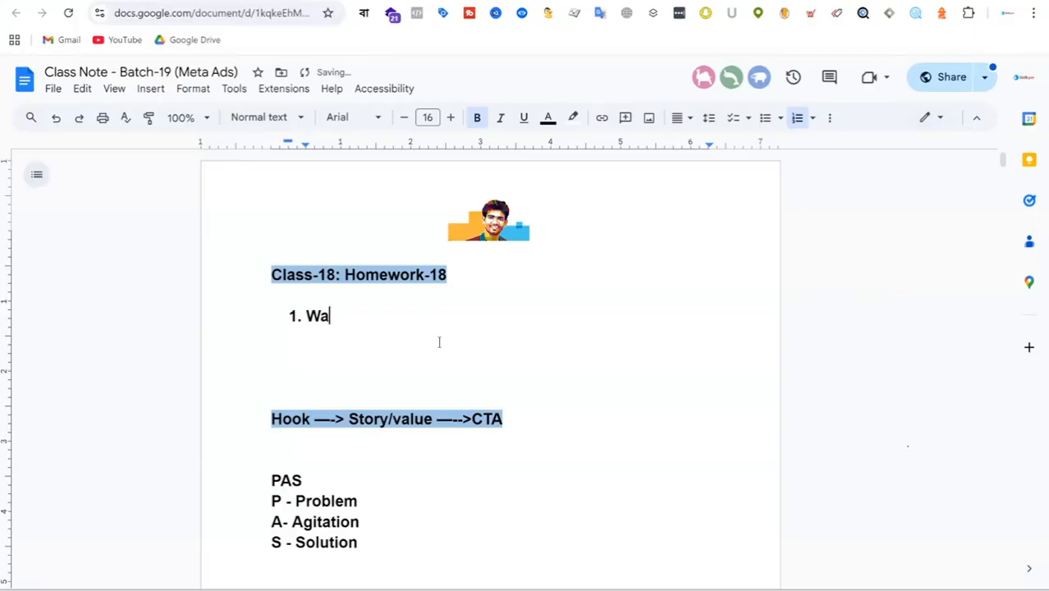
type("this ")
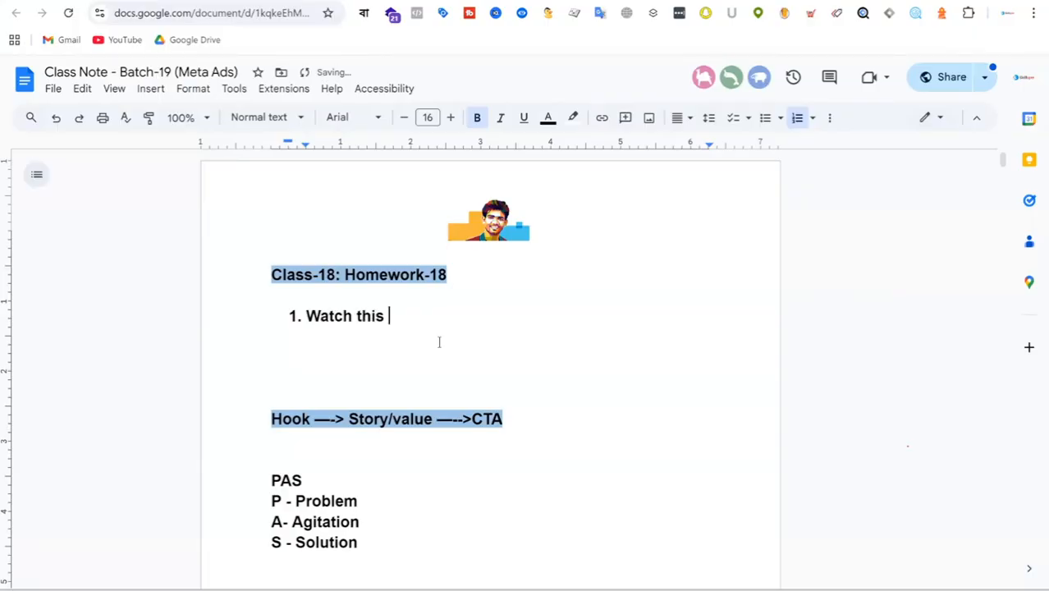
type("video min")
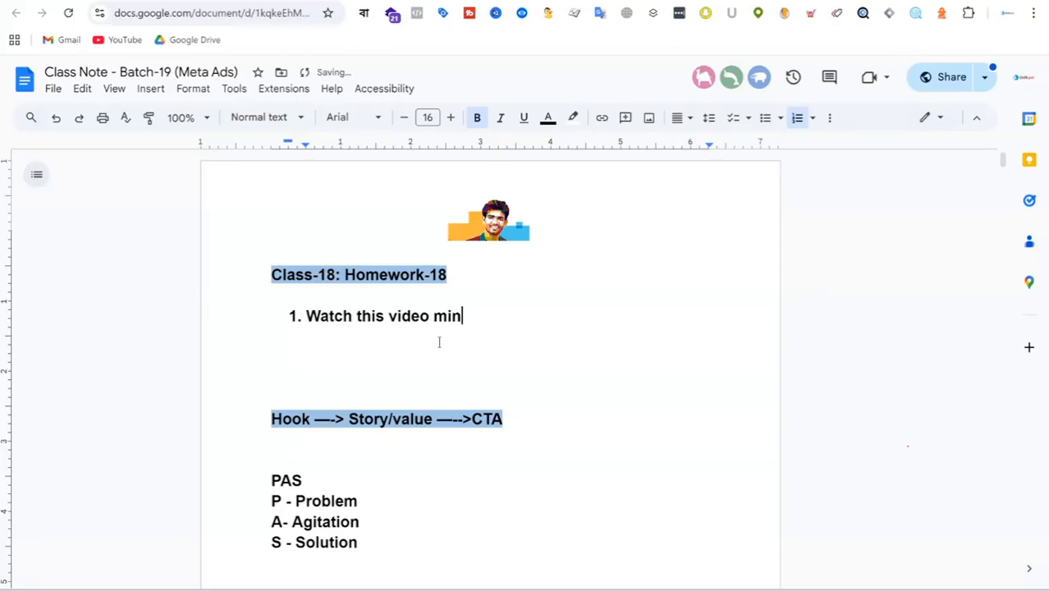
type(" 2 times and ")
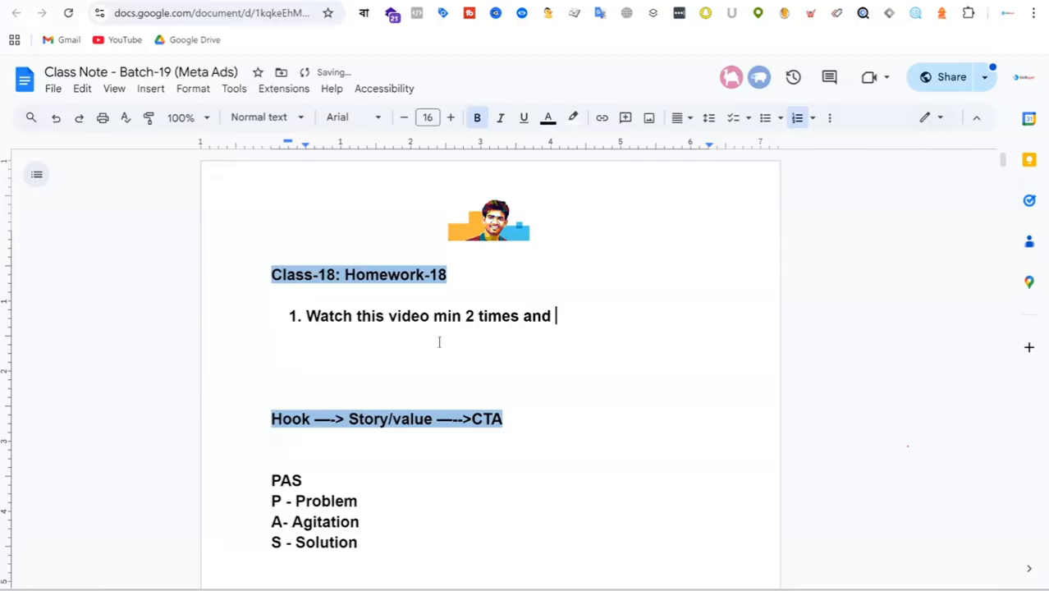
type("realize ")
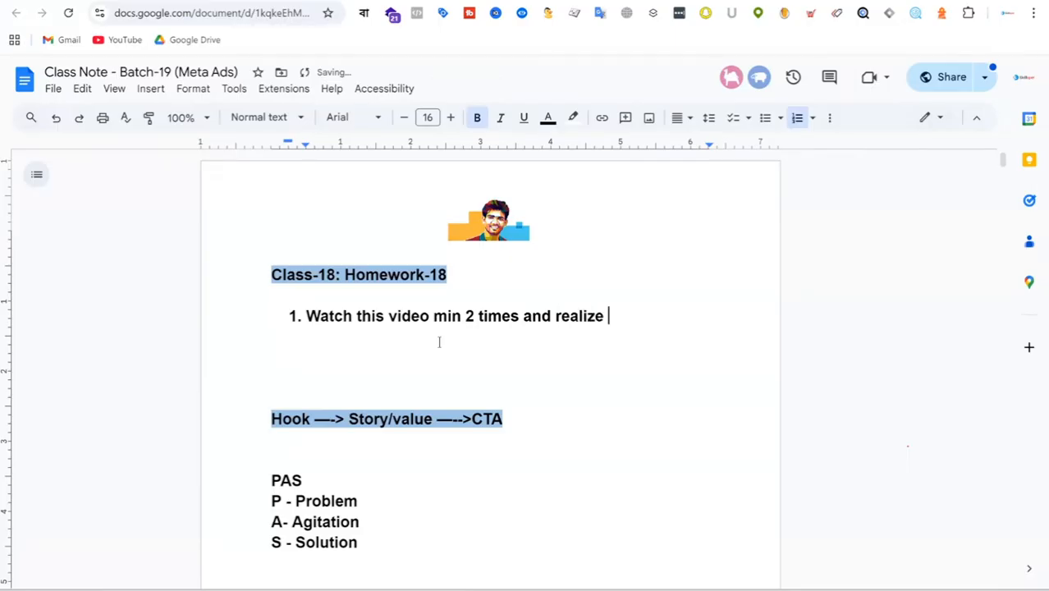
type("it")
key("Return")
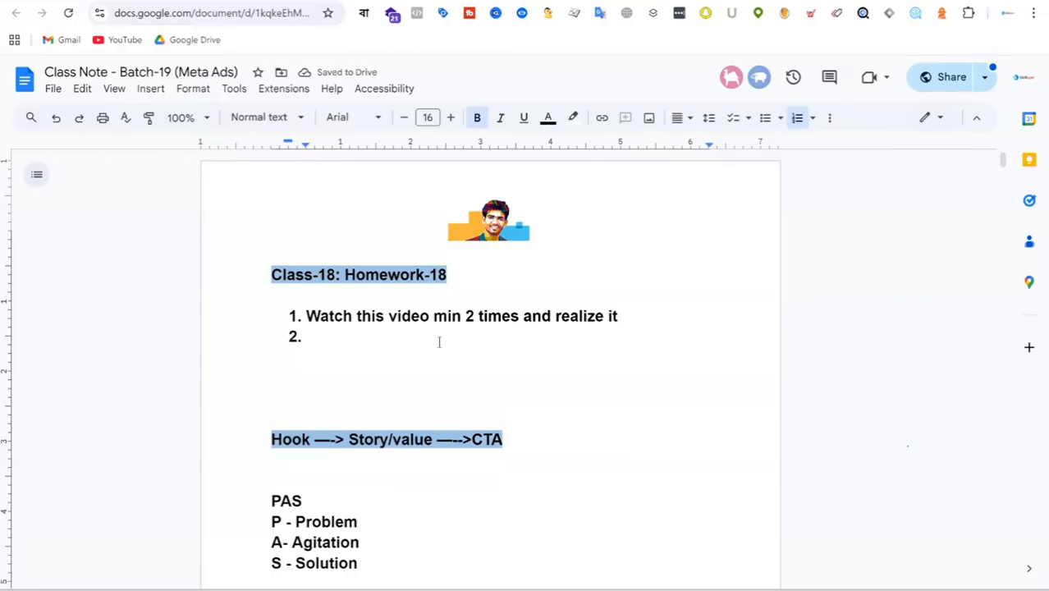
Step: Enter "Setup Meta ads Video campaign/Awareness campaign" as the second homework item
type("Setup")
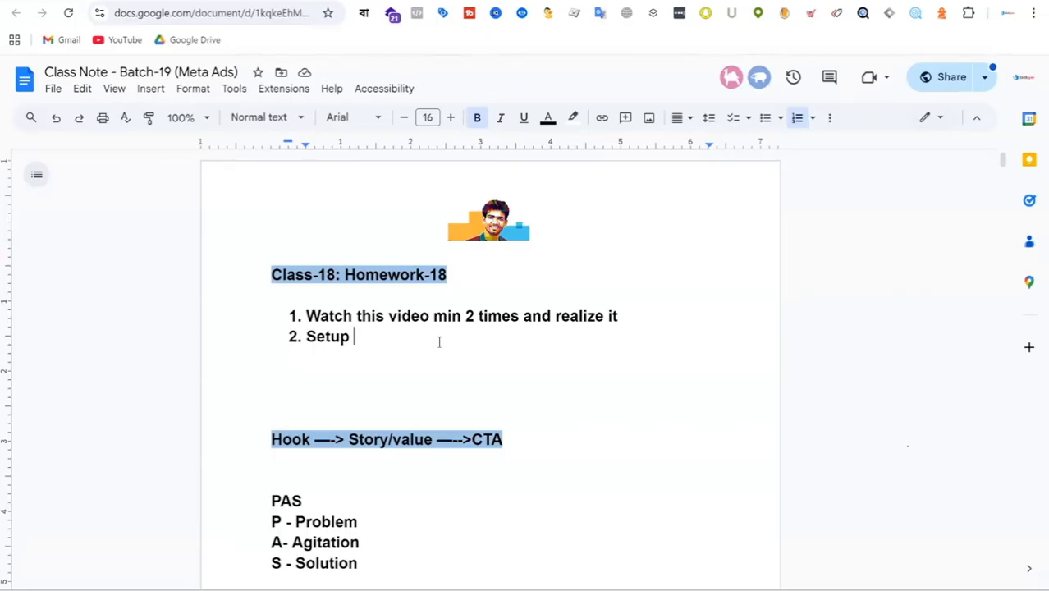
type("Meta ads ")
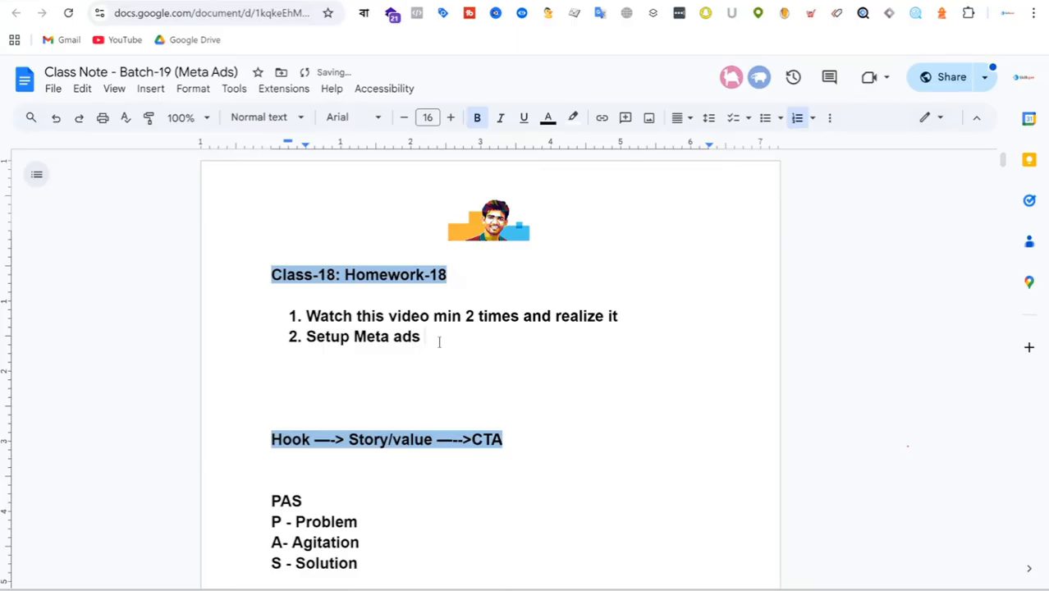
type("Video campaign")
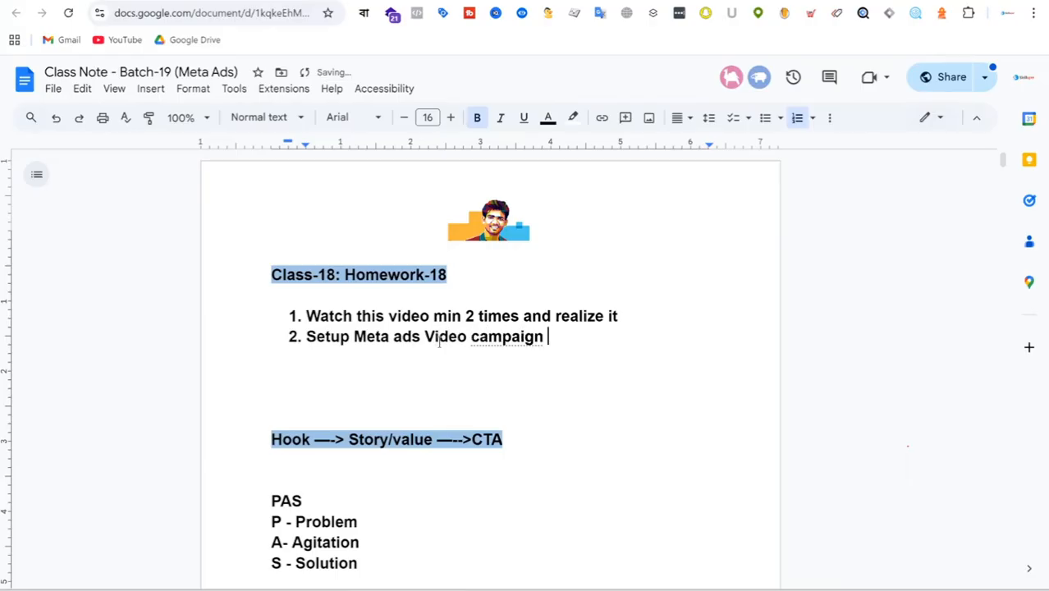
key("BackSpace")
type("/Awa")
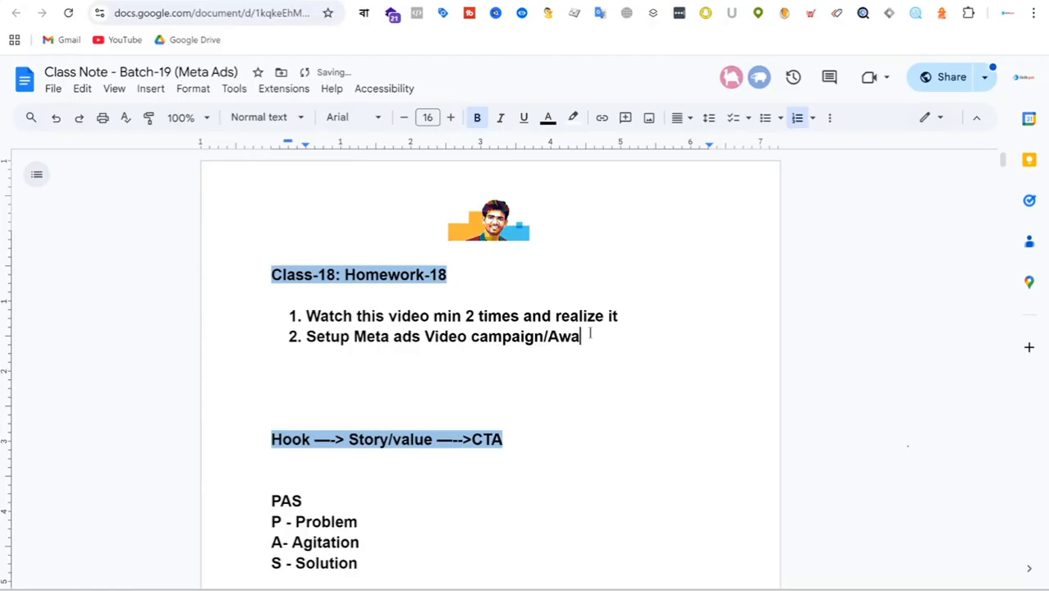
type("reness campaign")
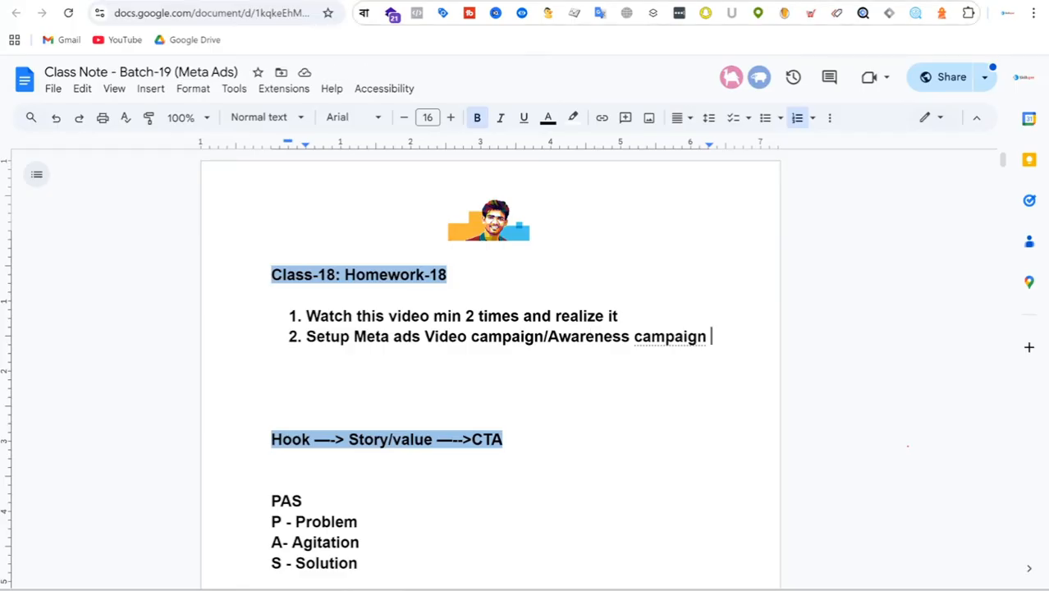
Step: Switch to Meta Ads Manager, view the account's Opportunity score details and close them
key("ctrl+Tab")
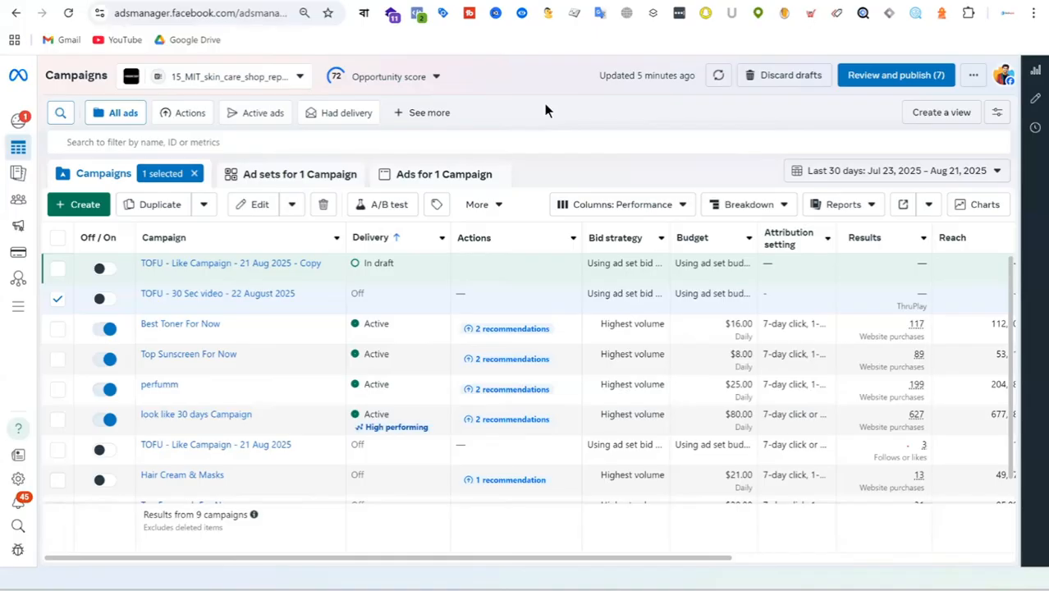
left_click(393, 72)
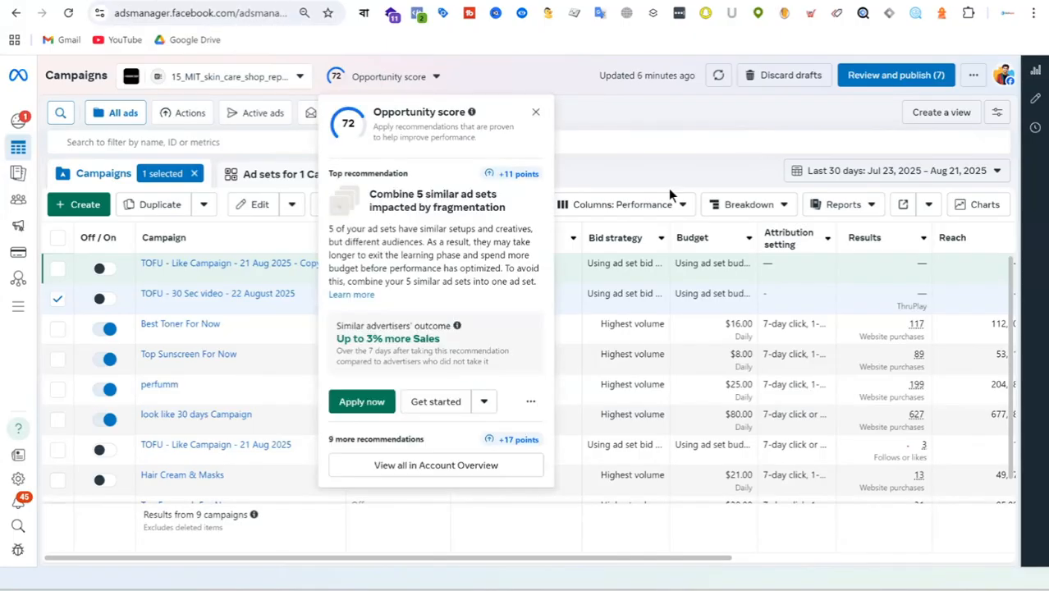
left_click(535, 114)
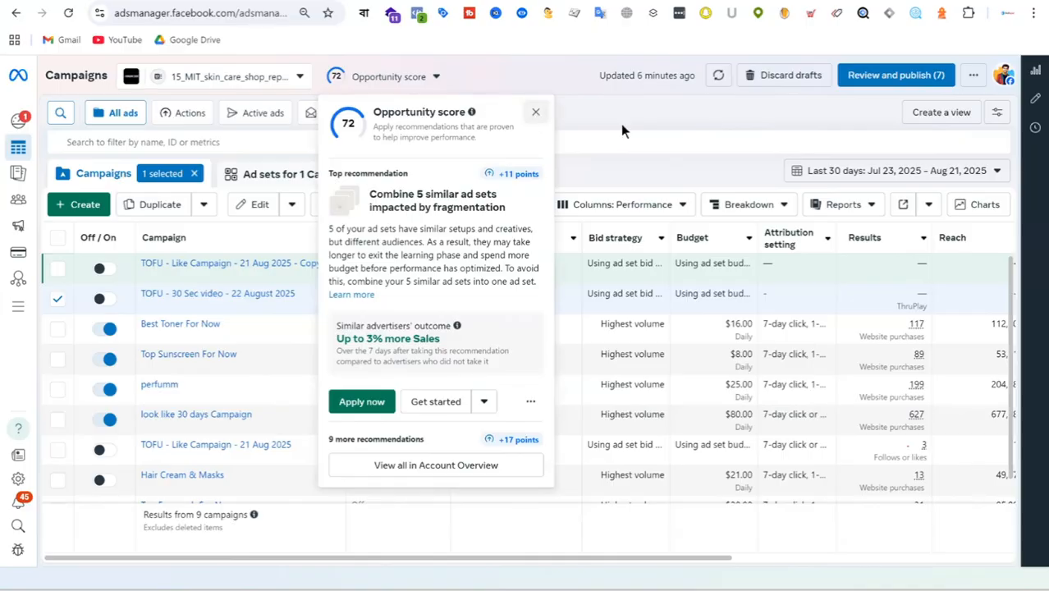